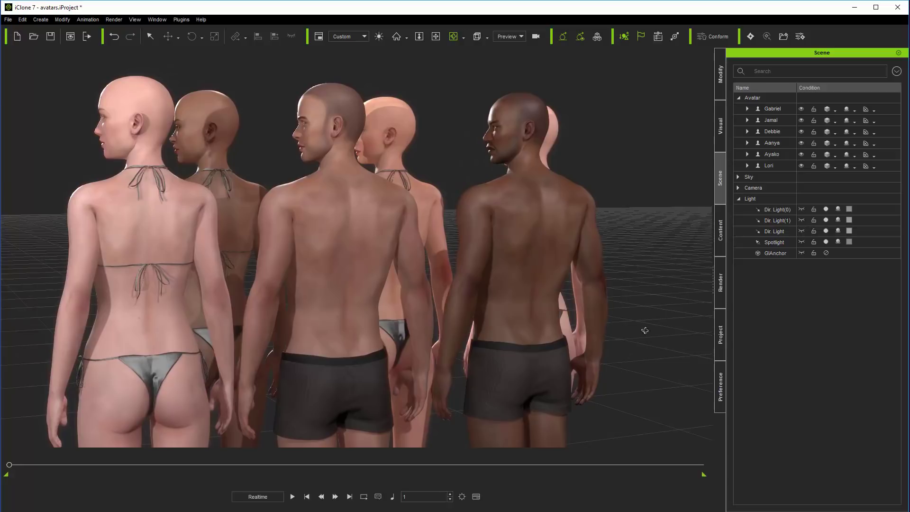
pyautogui.moveTo(645, 330); pyautogui.dragTo(599, 331, button='right')
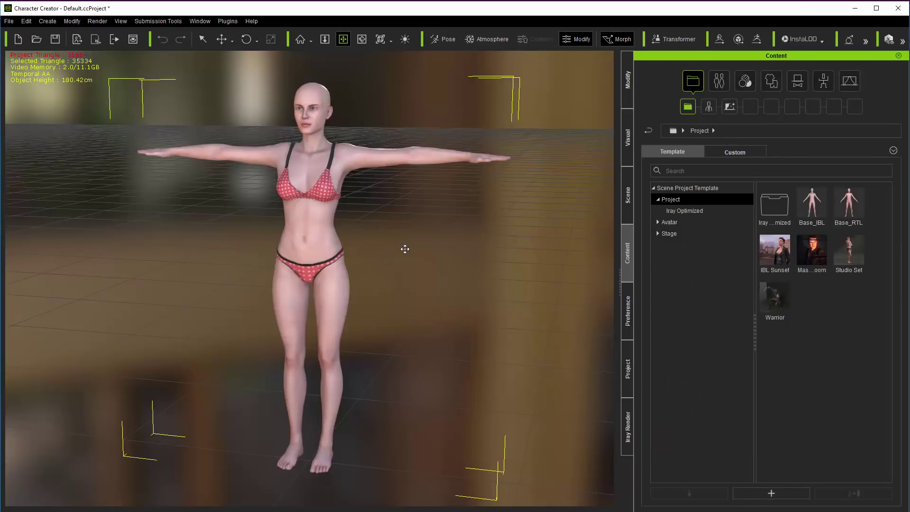
# Overlay the wireframe on the shaded CC_Base avatar so the mesh of the head can be seen.
pyautogui.moveTo(404, 250); pyautogui.dragTo(379, 287, button='middle')
pyautogui.scroll(6, 315, 235)
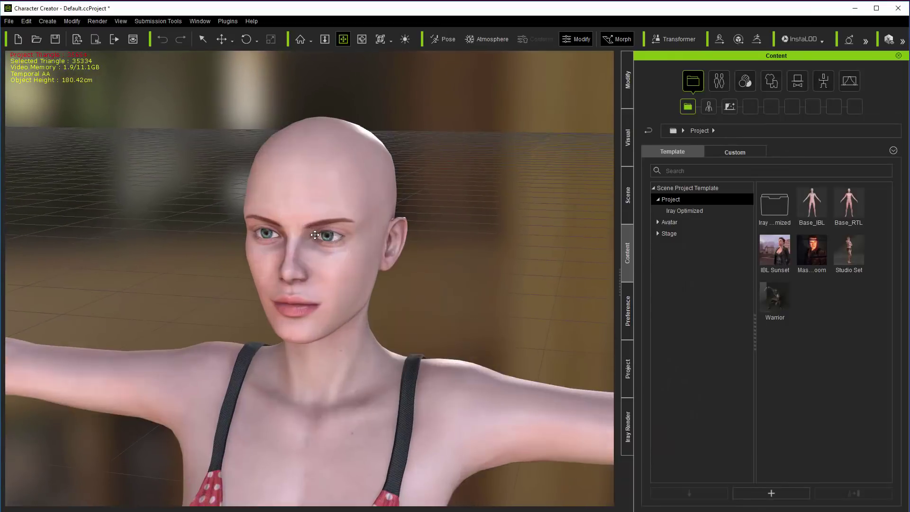
pyautogui.scroll(4, 347, 238)
pyautogui.scroll(-3, 347, 237)
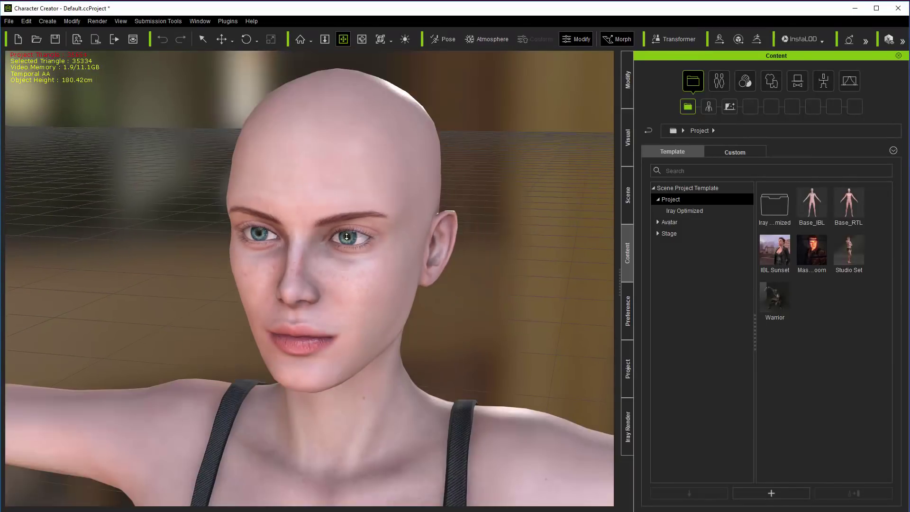
pyautogui.click(627, 194)
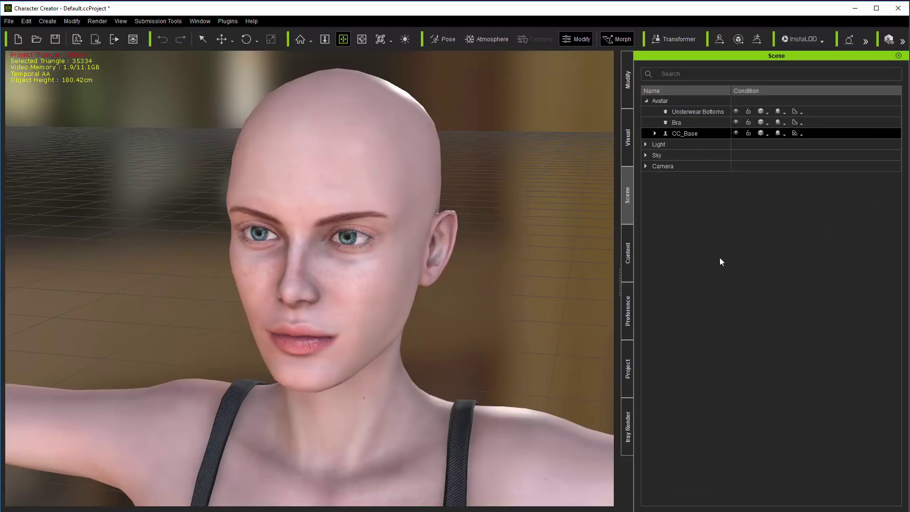
pyautogui.click(768, 134)
pyautogui.click(770, 184)
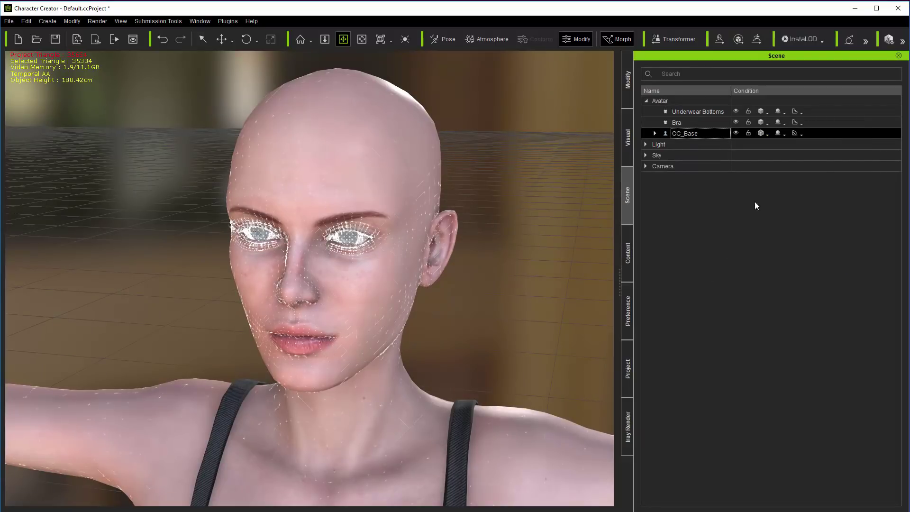
pyautogui.moveTo(381, 357); pyautogui.dragTo(342, 315, button='right')
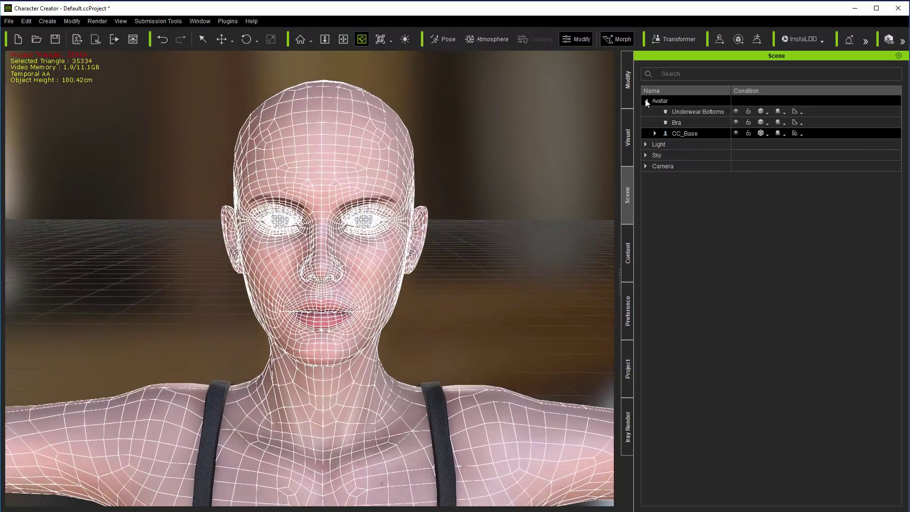
# Turn on Smooth Mesh for CC_Base using Subdivision at level 1 for real-time and final render.
pyautogui.click(626, 88)
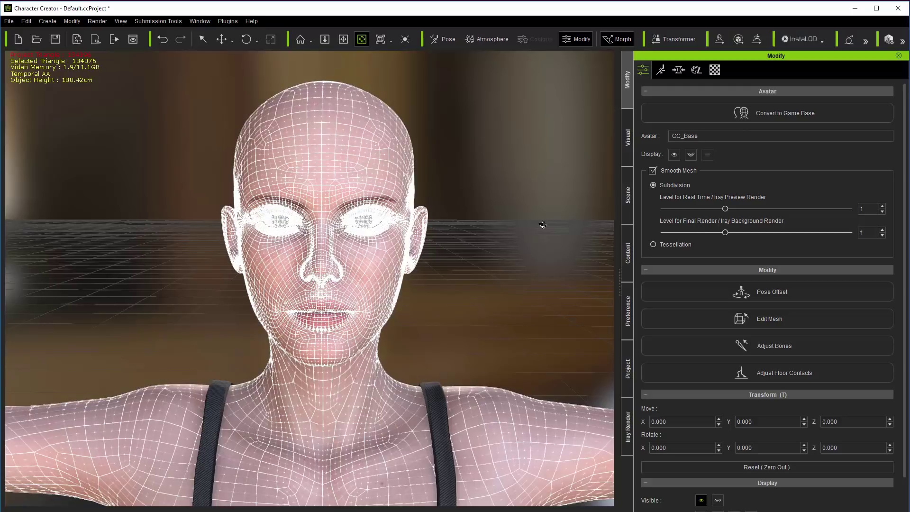
pyautogui.moveTo(544, 225); pyautogui.dragTo(330, 239, button='right')
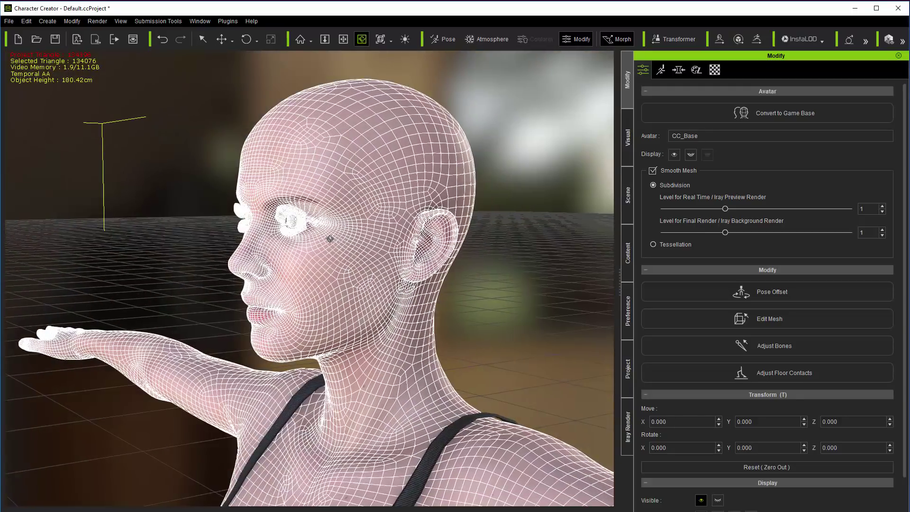
# Try Tessellation as the smoothing method to compare the avatar's mesh density, and return to Subdivision.
pyautogui.click(654, 245)
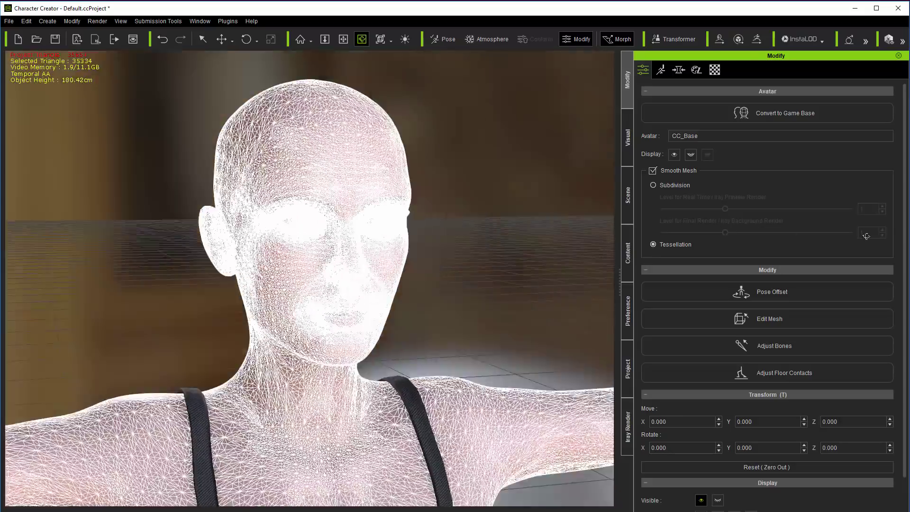
pyautogui.moveTo(866, 236); pyautogui.dragTo(550, 254)
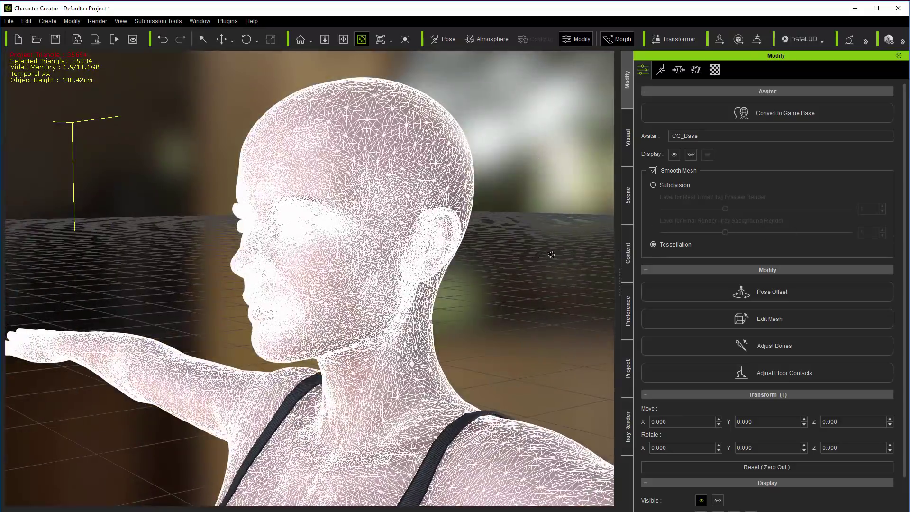
pyautogui.click(653, 185)
pyautogui.moveTo(413, 247); pyautogui.dragTo(309, 283)
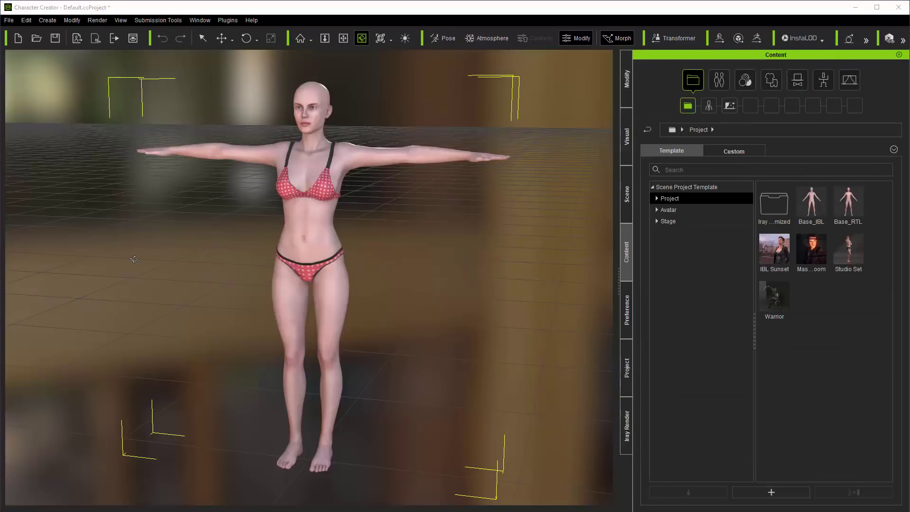
# Reset all body and head morphs of the default avatar to their base shape.
pyautogui.moveTo(206, 276); pyautogui.dragTo(491, 281)
pyautogui.moveTo(135, 282); pyautogui.dragTo(548, 290)
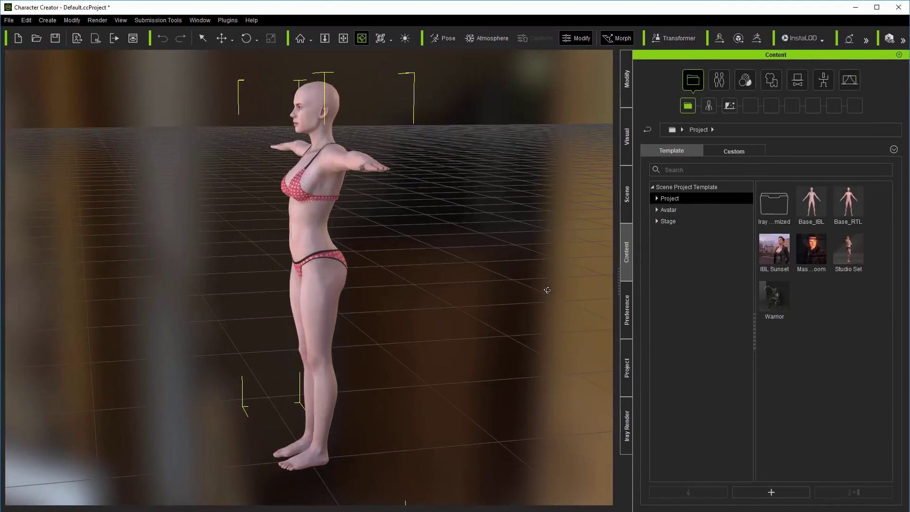
pyautogui.moveTo(152, 310); pyautogui.dragTo(424, 276)
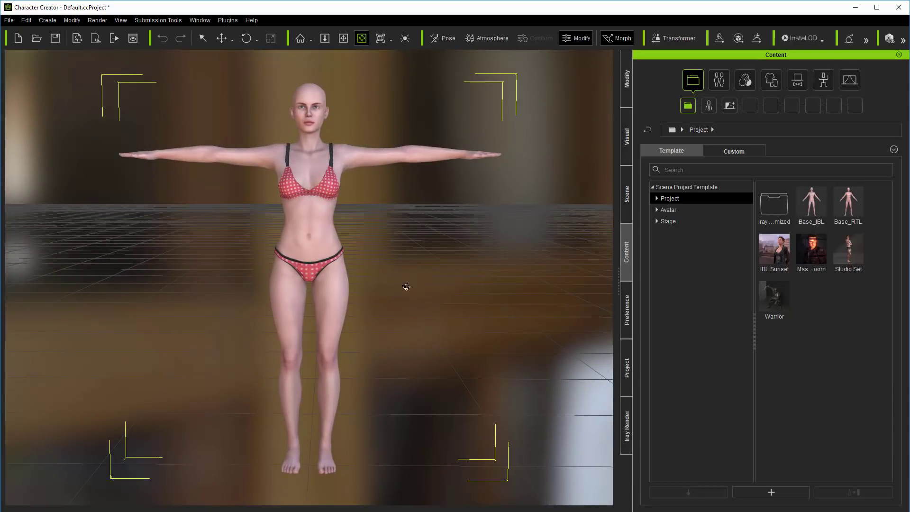
pyautogui.click(625, 95)
pyautogui.click(870, 478)
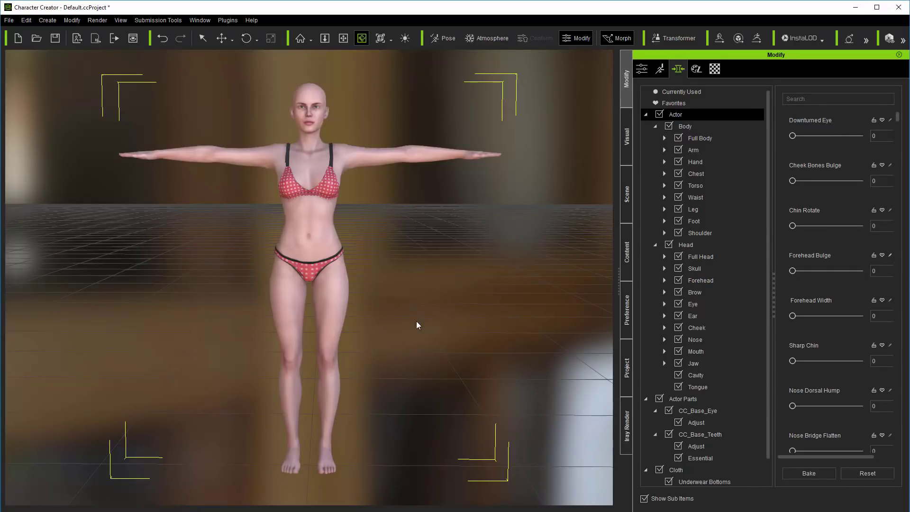
# Hide the Sky object in the scene to remove the background image behind the avatar.
pyautogui.click(626, 203)
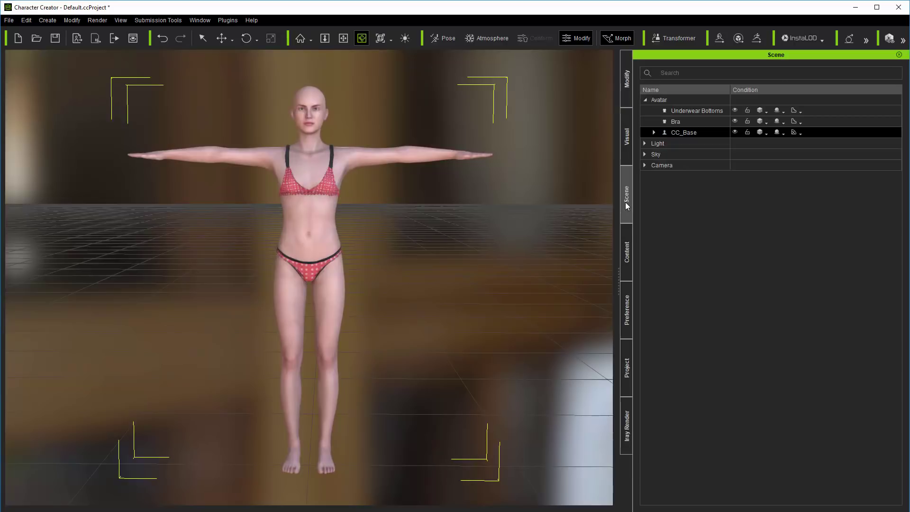
pyautogui.click(645, 154)
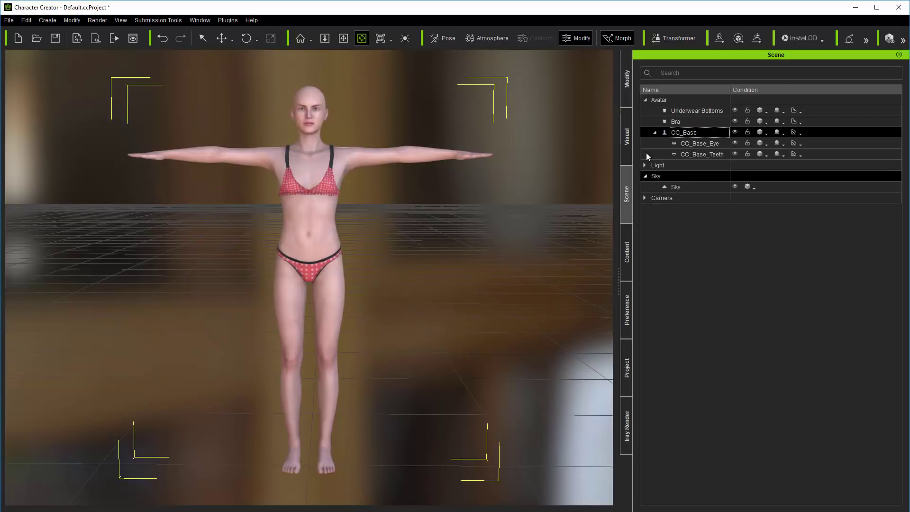
pyautogui.click(735, 187)
# Delete the Underwear Bottoms and the Bra from the avatar.
pyautogui.click(688, 111)
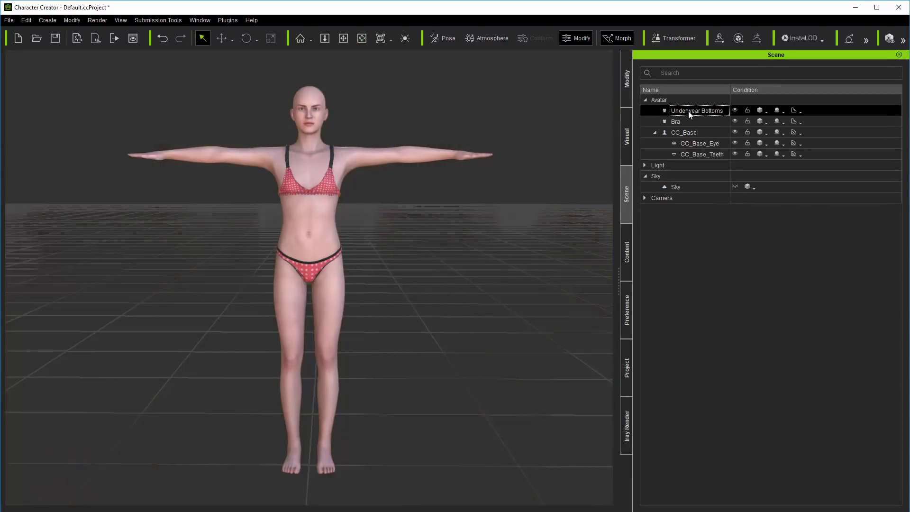
pyautogui.press('Delete')
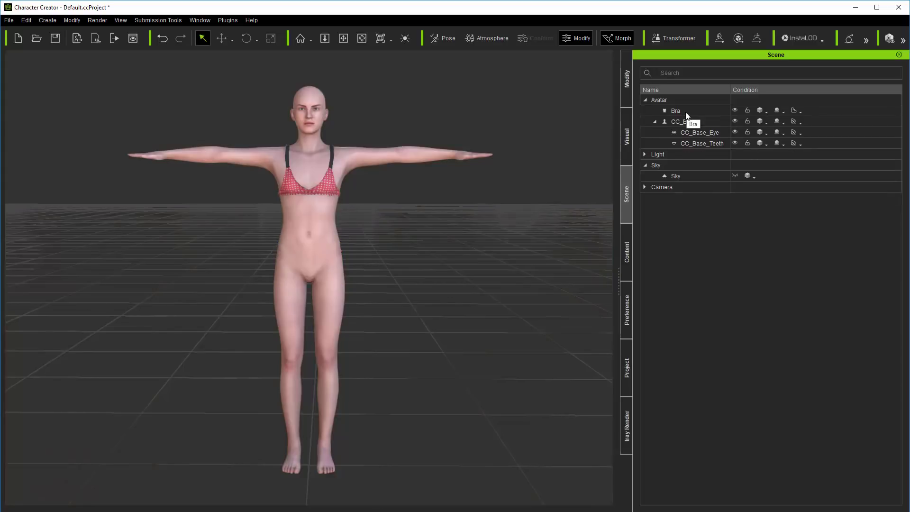
pyautogui.press('Delete')
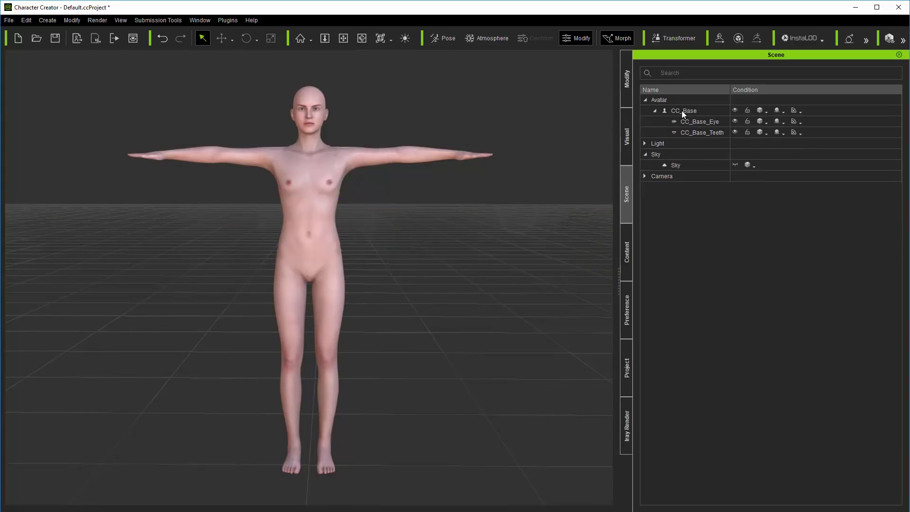
# Save the current scene to the custom content library as a project named Project.
pyautogui.click(624, 256)
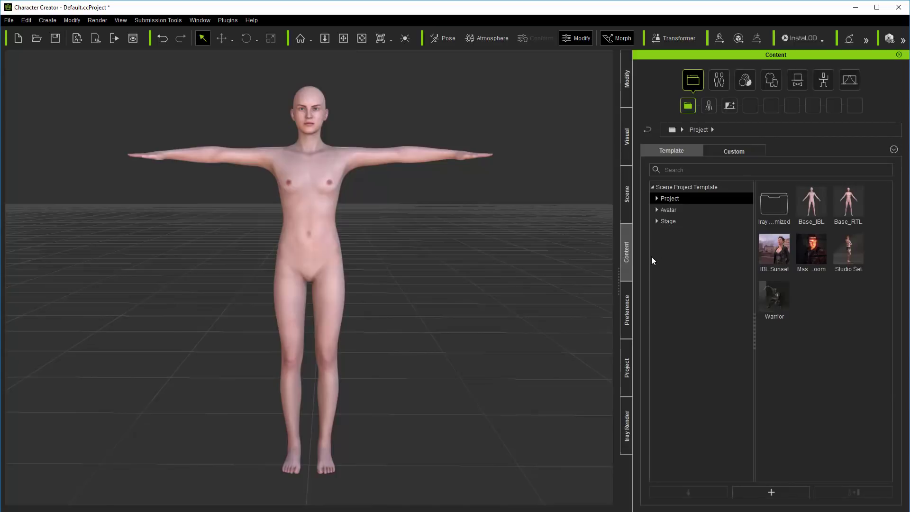
pyautogui.click(772, 492)
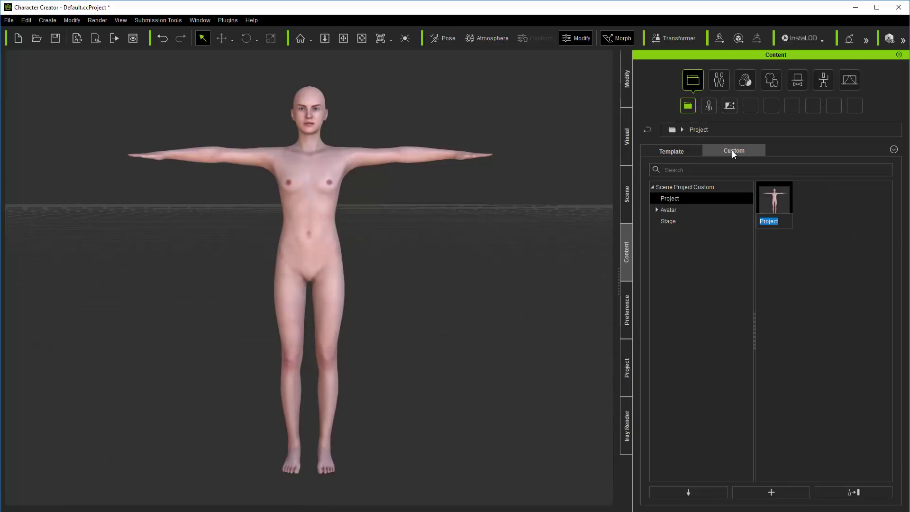
pyautogui.click(785, 278)
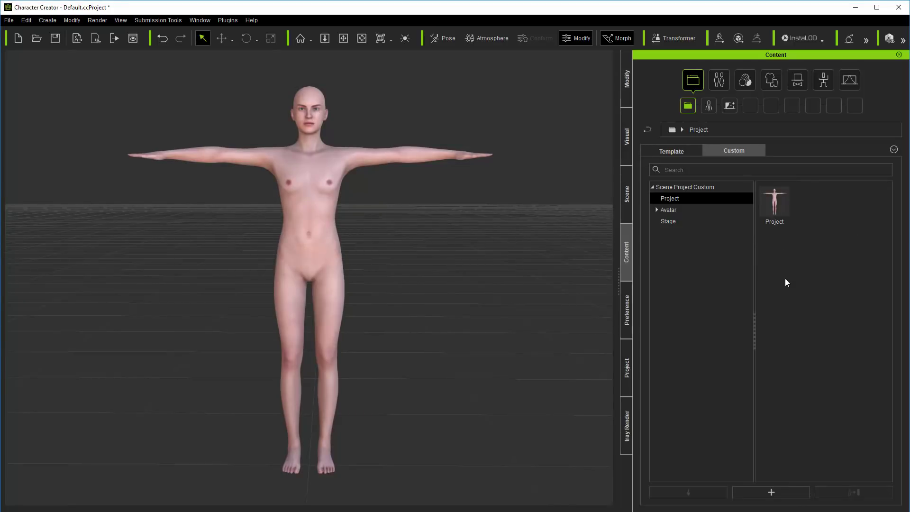
pyautogui.rightClick(779, 208)
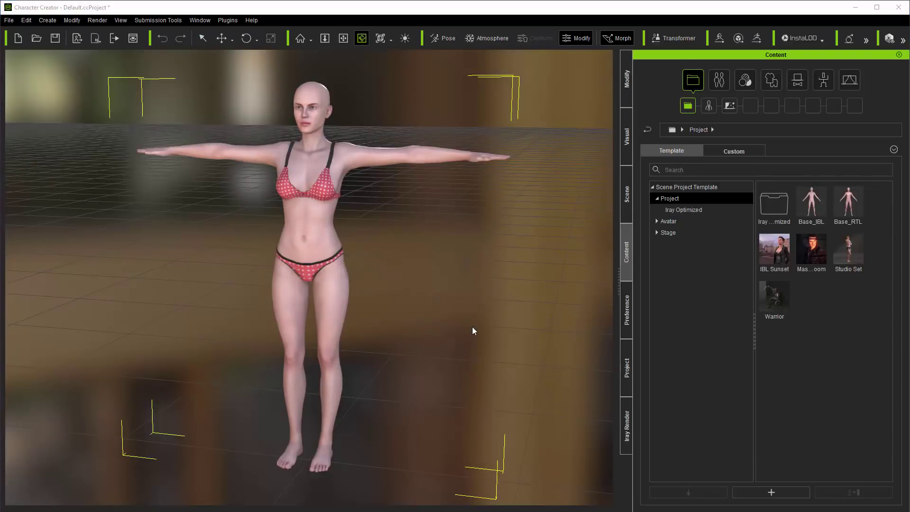
# Load the Base_IBL project template in place of the current scene.
pyautogui.doubleClick(812, 209)
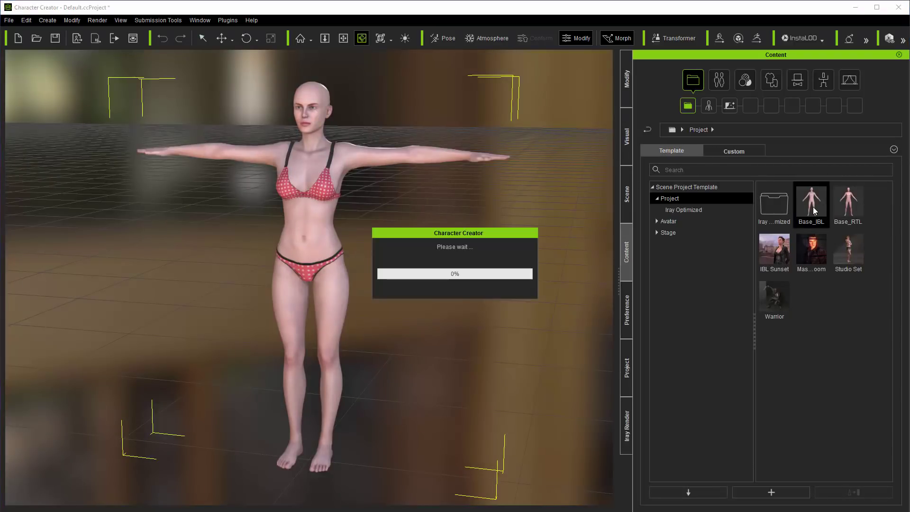
pyautogui.click(388, 284)
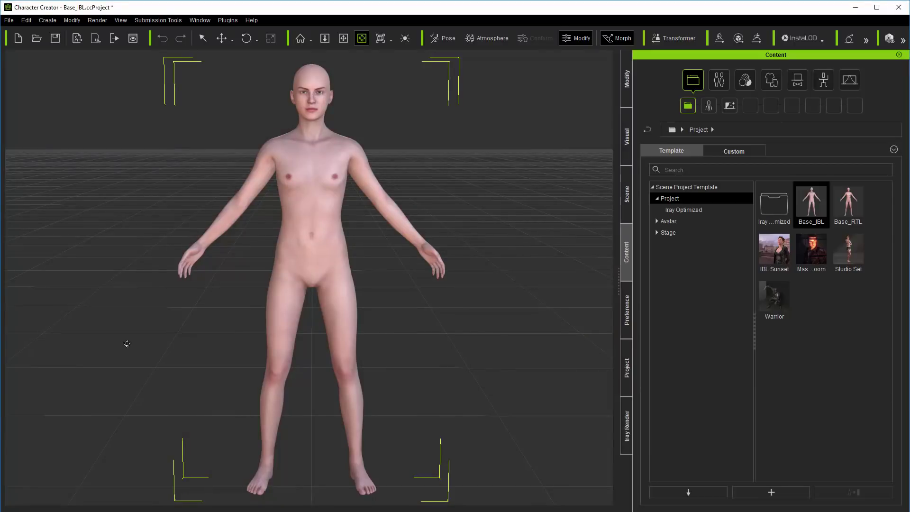
pyautogui.moveTo(127, 343); pyautogui.dragTo(443, 347, button='right')
pyautogui.moveTo(159, 344); pyautogui.dragTo(535, 340, button='right')
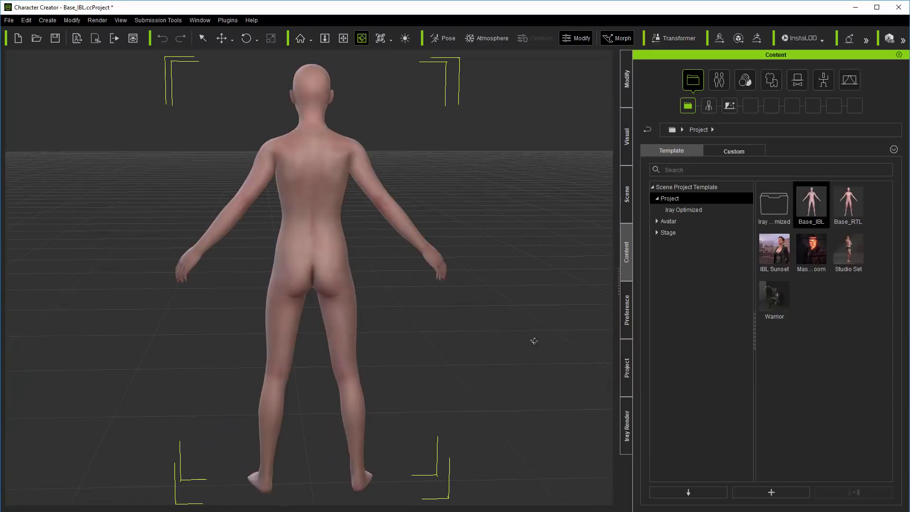
pyautogui.moveTo(151, 348); pyautogui.dragTo(536, 342, button='right')
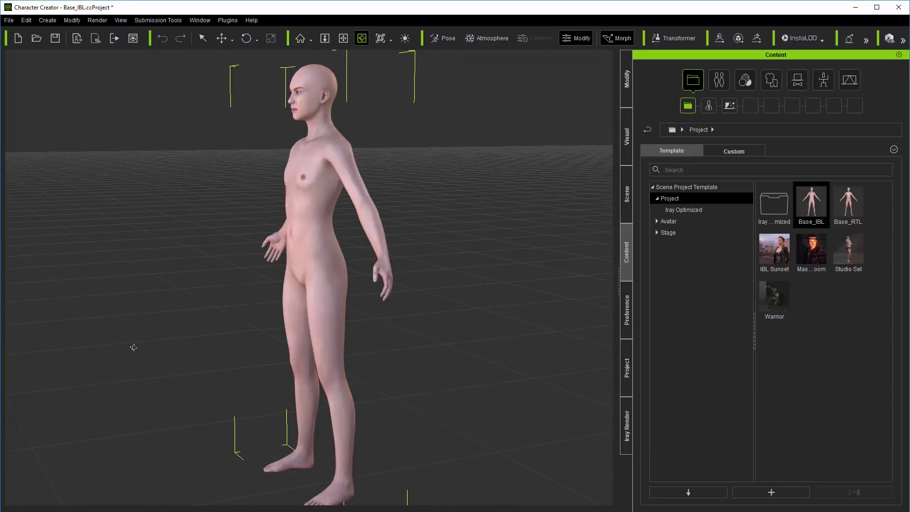
pyautogui.moveTo(134, 348); pyautogui.dragTo(406, 355, button='right')
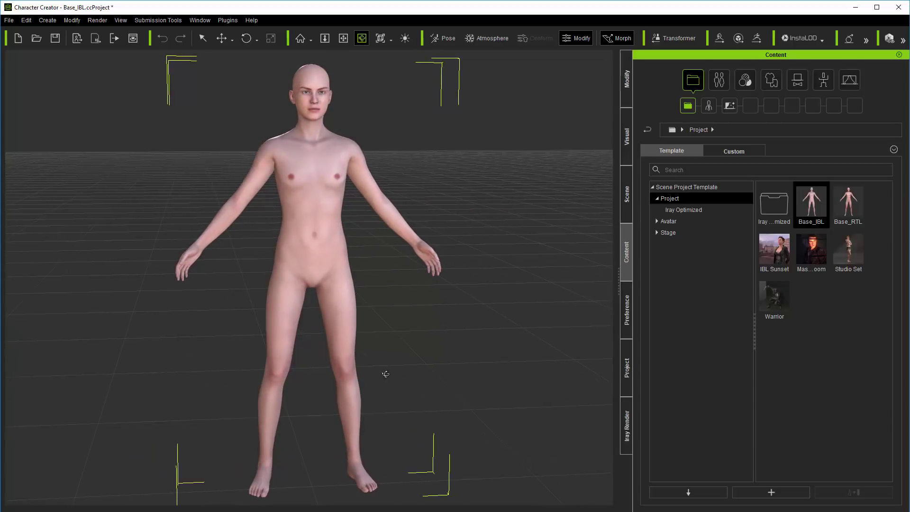
pyautogui.moveTo(88, 359); pyautogui.dragTo(498, 357, button='right')
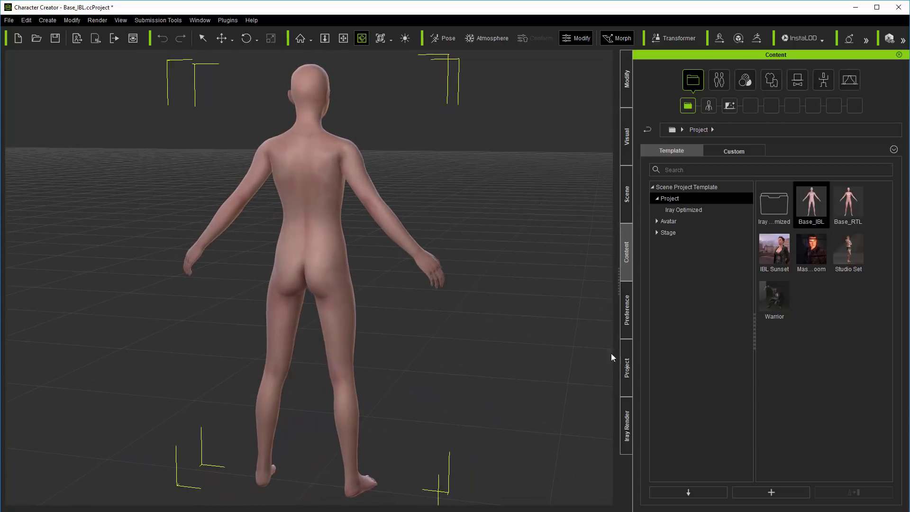
# Switch the Spotlight off and on in the scene's light list to compare its effect on the avatar.
pyautogui.click(626, 181)
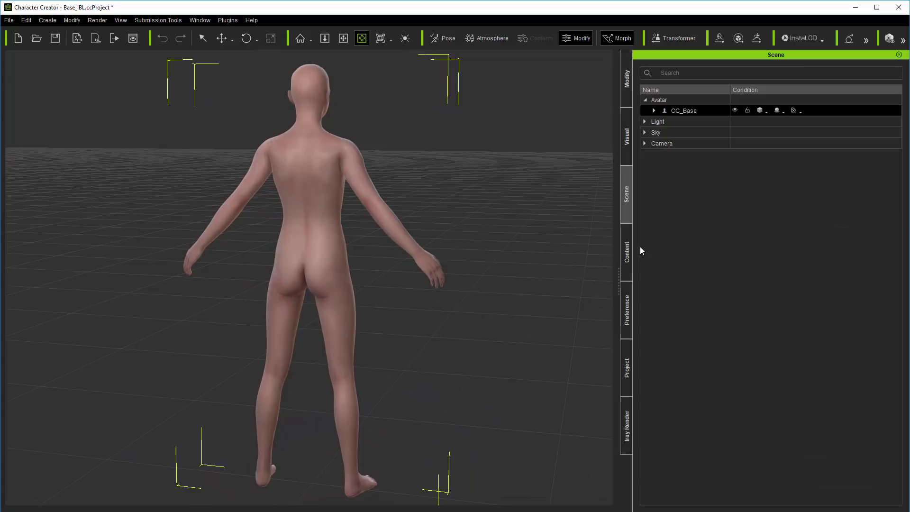
pyautogui.click(644, 123)
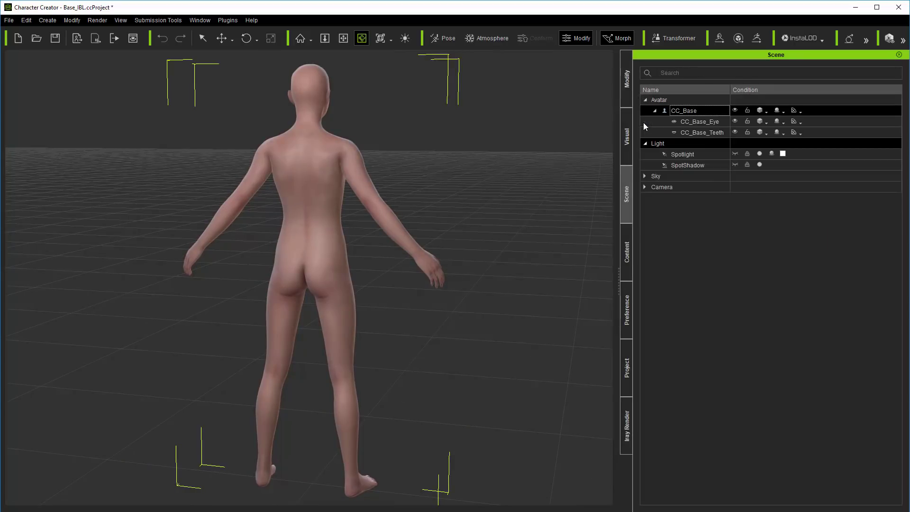
pyautogui.click(761, 154)
pyautogui.click(760, 154)
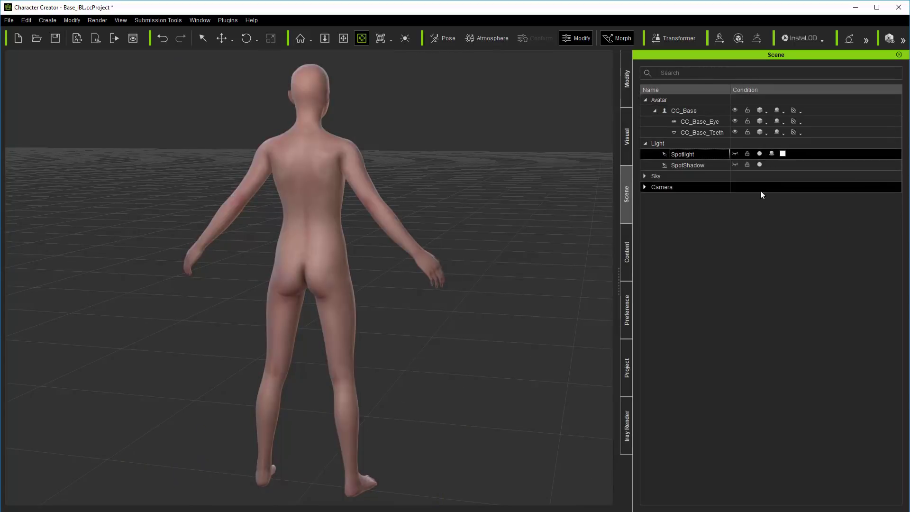
pyautogui.click(707, 110)
pyautogui.moveTo(596, 283); pyautogui.dragTo(178, 299)
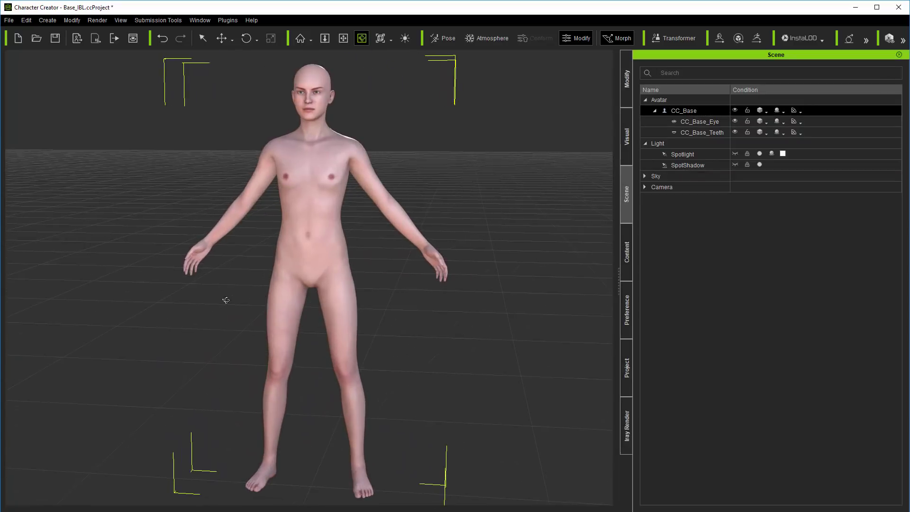
pyautogui.click(761, 153)
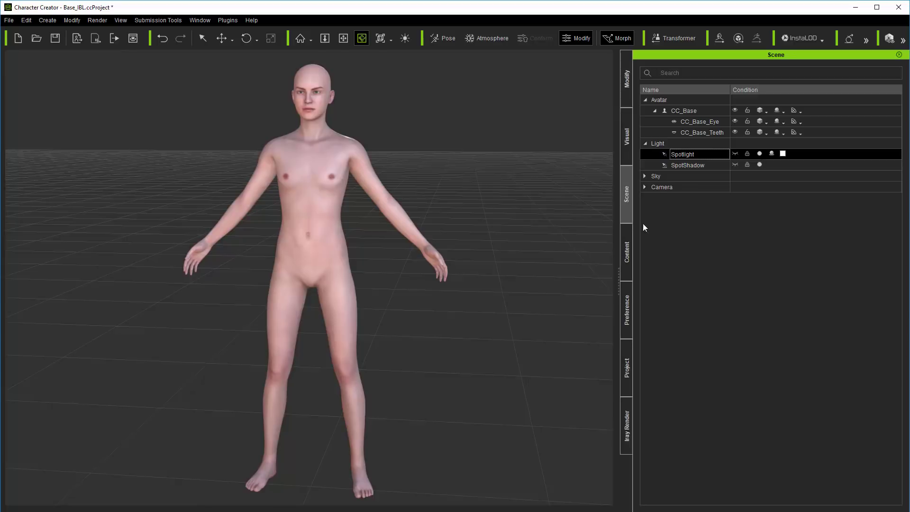
# Switch the image based lighting off and on to compare its effect on the avatar.
pyautogui.click(631, 141)
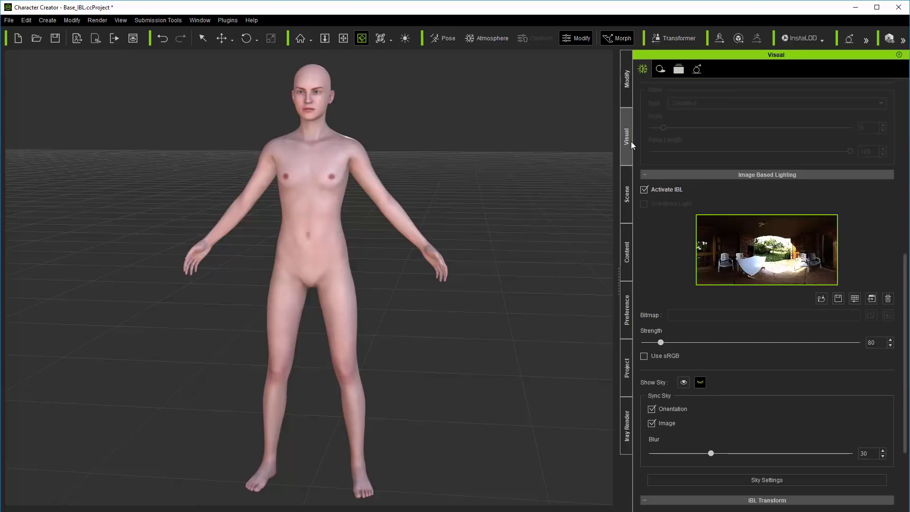
pyautogui.click(645, 190)
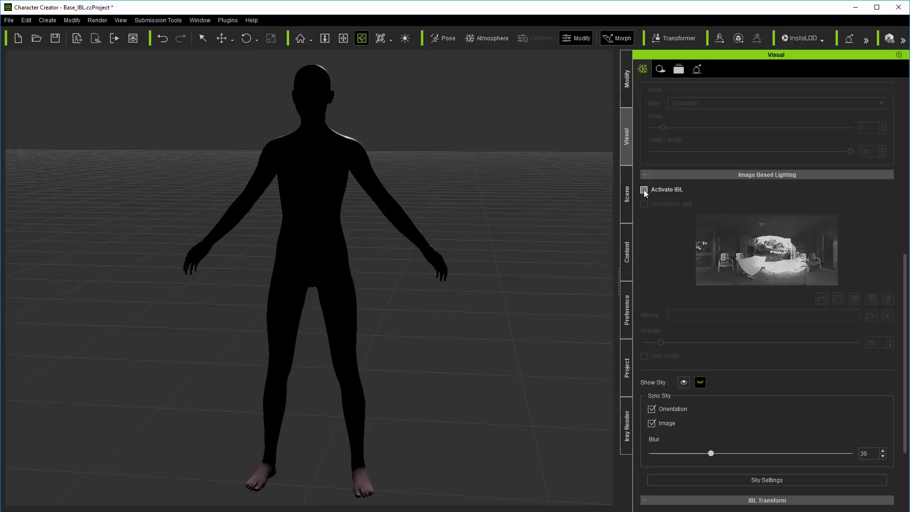
pyautogui.click(644, 190)
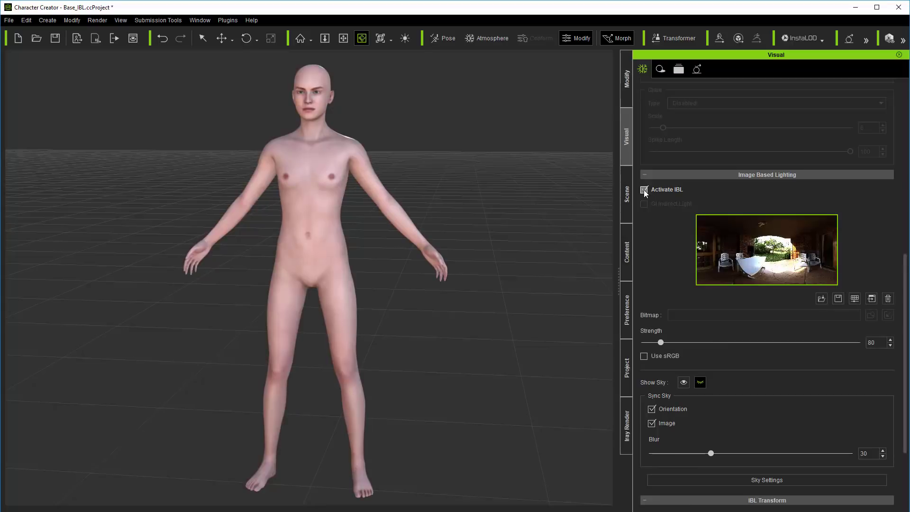
pyautogui.click(644, 191)
pyautogui.click(644, 190)
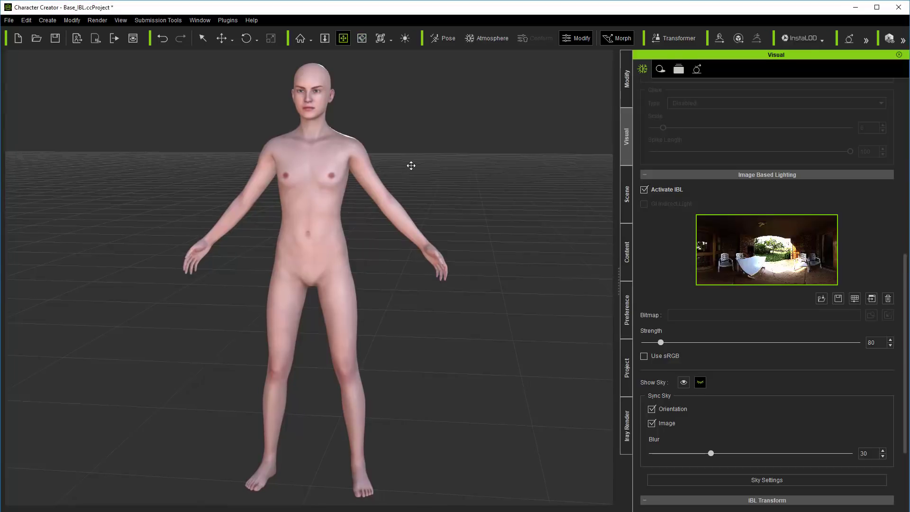
# Add a directional light to the scene with the avatar's face in close view.
pyautogui.moveTo(411, 165); pyautogui.dragTo(332, 204)
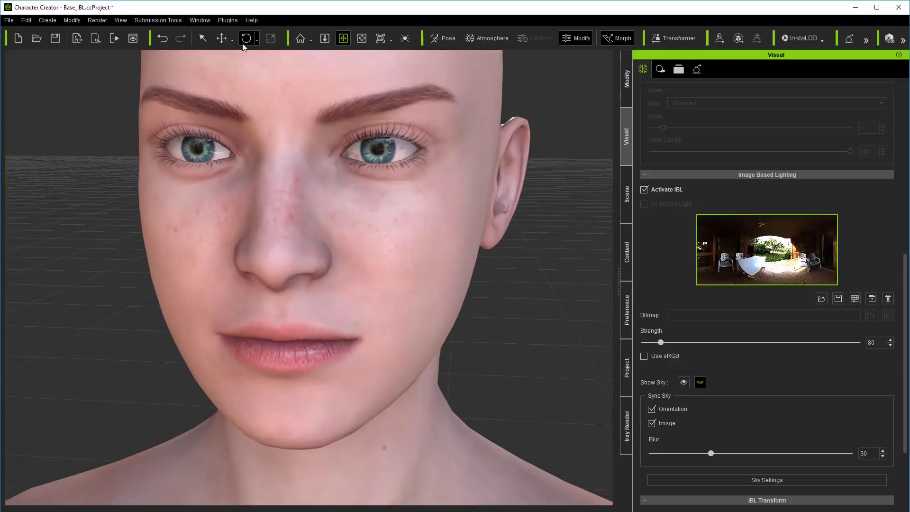
pyautogui.click(202, 37)
pyautogui.moveTo(316, 262); pyautogui.dragTo(321, 302, button='right')
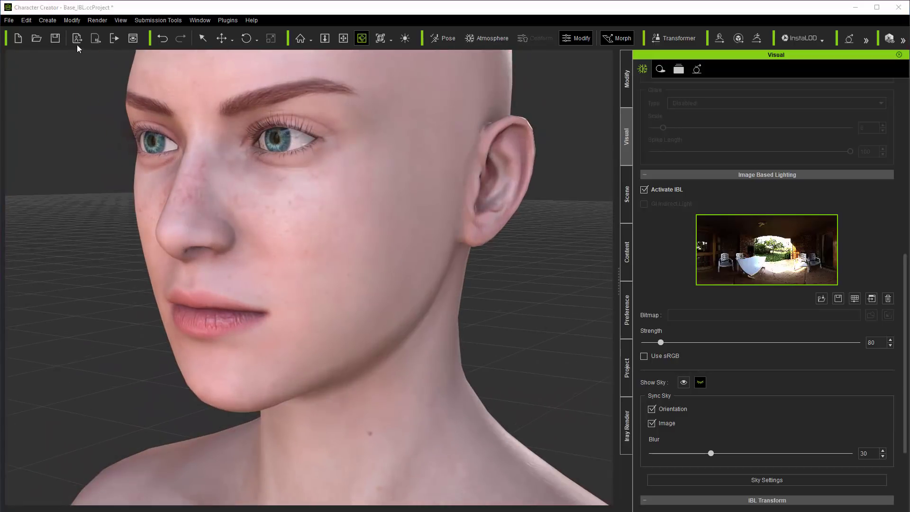
pyautogui.click(48, 20)
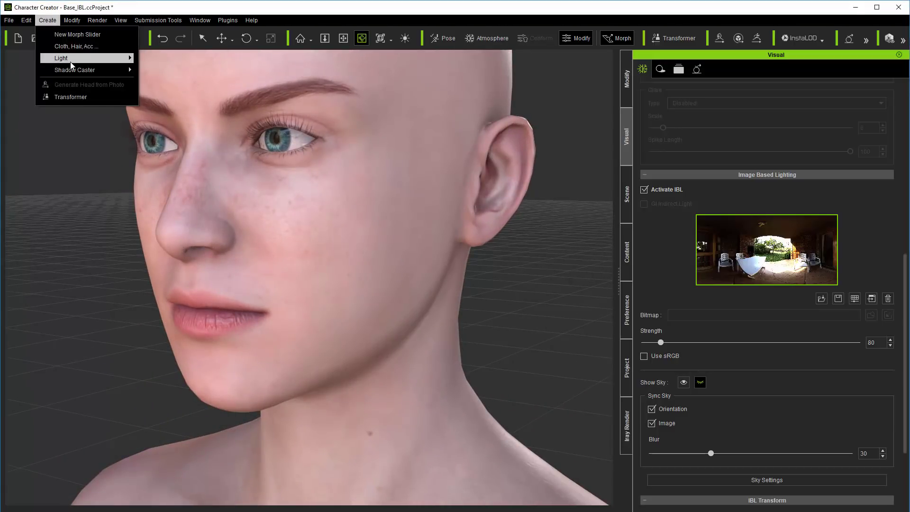
pyautogui.moveTo(94, 58)
pyautogui.click(166, 59)
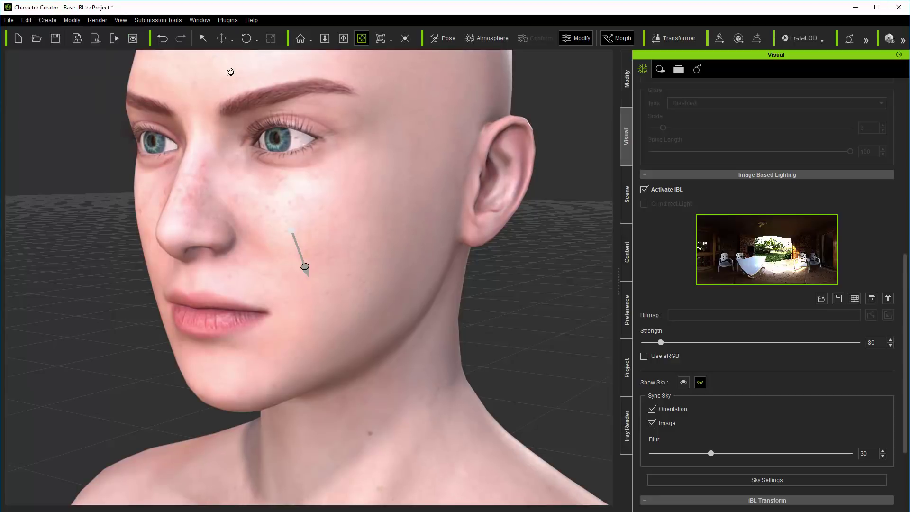
# Rotate the new directional light to change how it falls on the avatar's face, checking it from the front.
pyautogui.click(246, 38)
pyautogui.moveTo(283, 229); pyautogui.dragTo(282, 249)
pyautogui.click(362, 38)
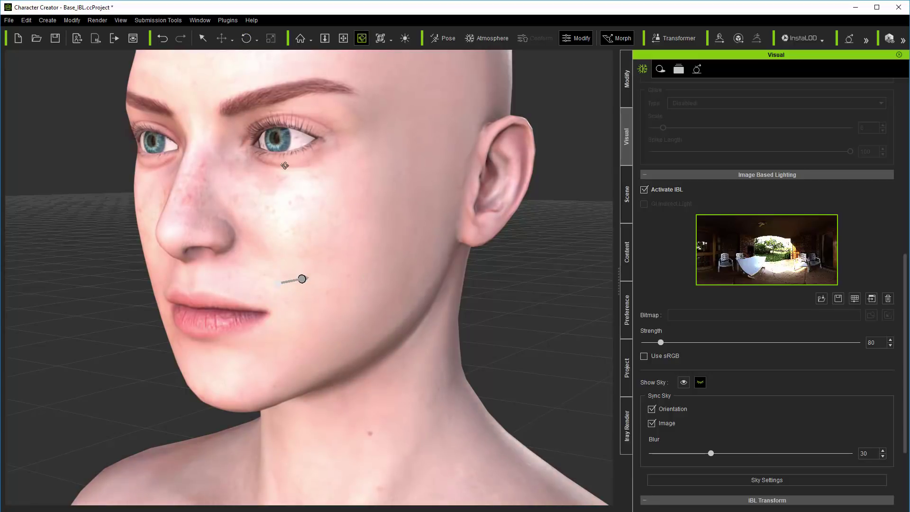
pyautogui.moveTo(272, 187); pyautogui.dragTo(401, 185)
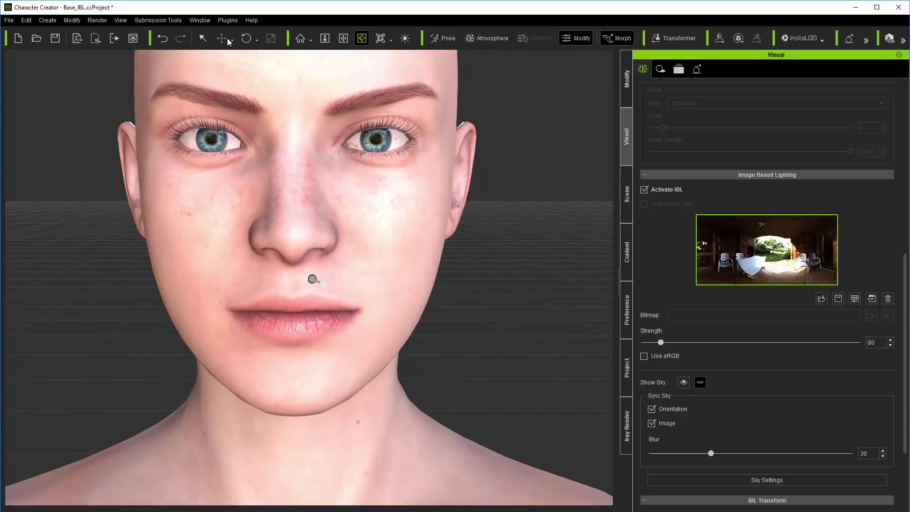
pyautogui.click(246, 38)
pyautogui.moveTo(328, 286); pyautogui.dragTo(355, 300)
# Load the Base_RTL project template as a full project in place of the current scene.
pyautogui.click(627, 257)
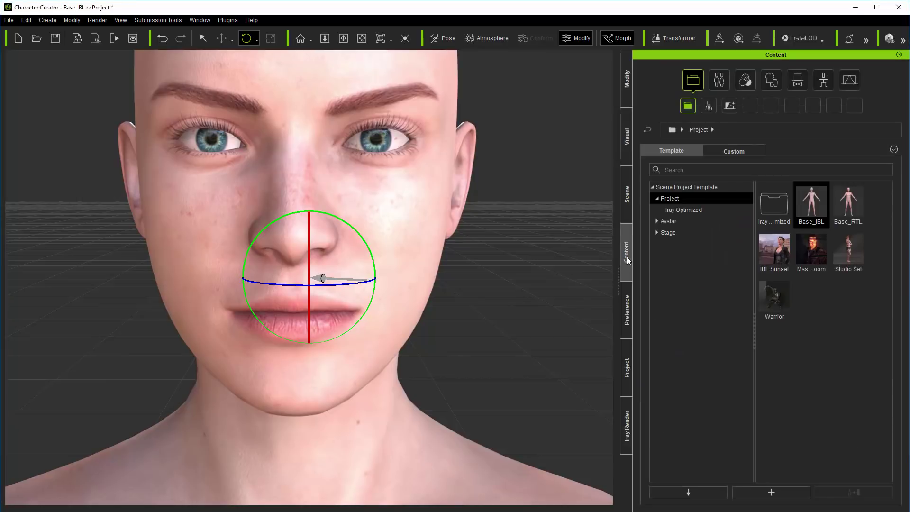
pyautogui.doubleClick(845, 209)
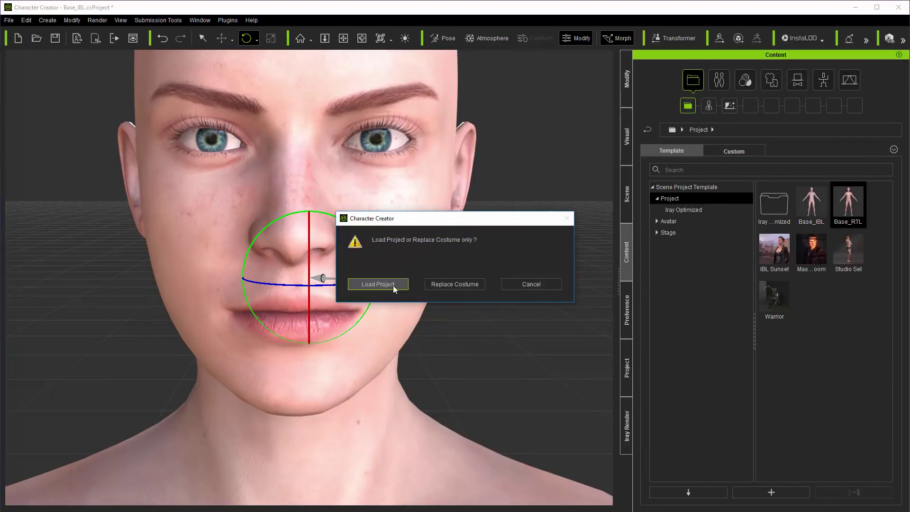
pyautogui.click(394, 285)
pyautogui.click(459, 283)
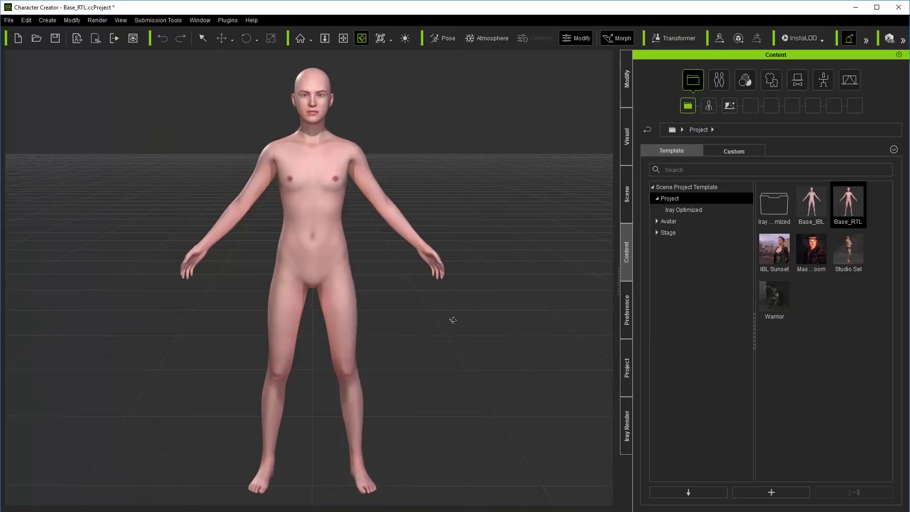
# Activate image based lighting in the Base_RTL scene, comparing the avatar with it off and on.
pyautogui.moveTo(451, 319); pyautogui.dragTo(331, 310, button='right')
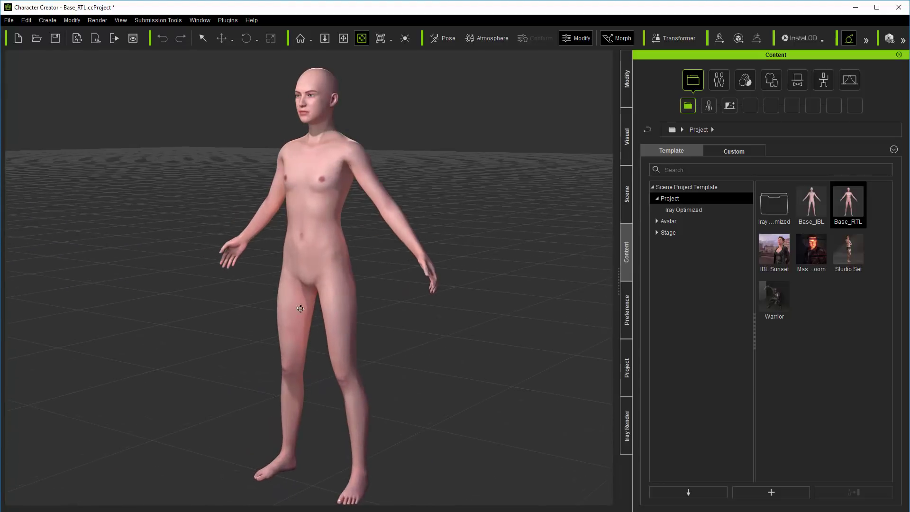
pyautogui.click(627, 136)
pyautogui.scroll(5, 696, 241)
pyautogui.scroll(-10, 699, 240)
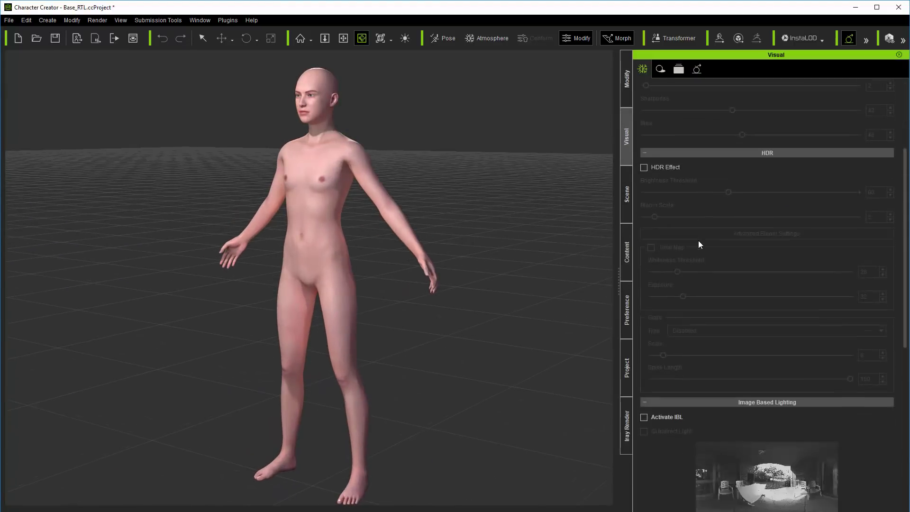
pyautogui.click(644, 133)
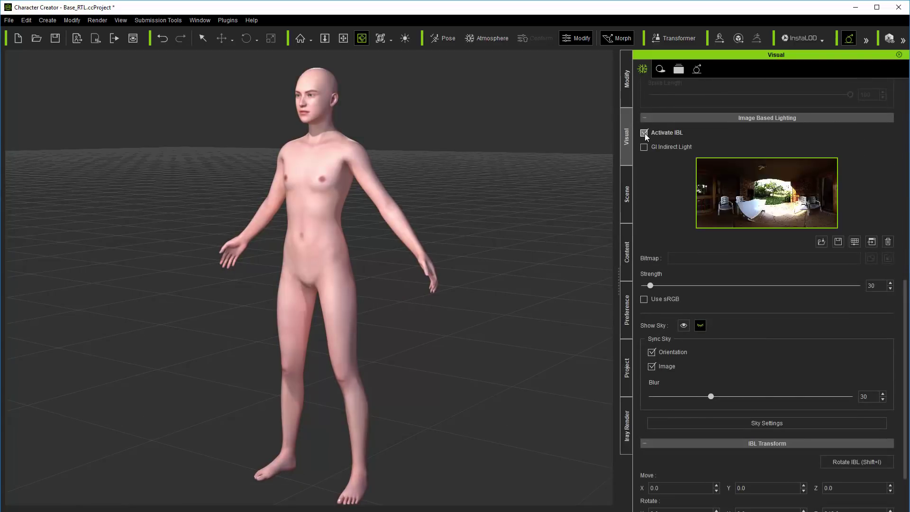
pyautogui.click(644, 133)
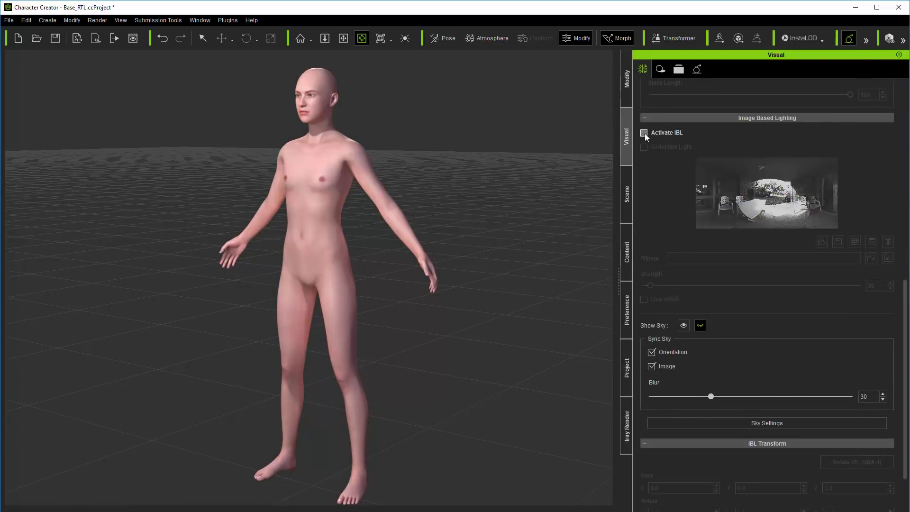
pyautogui.click(645, 133)
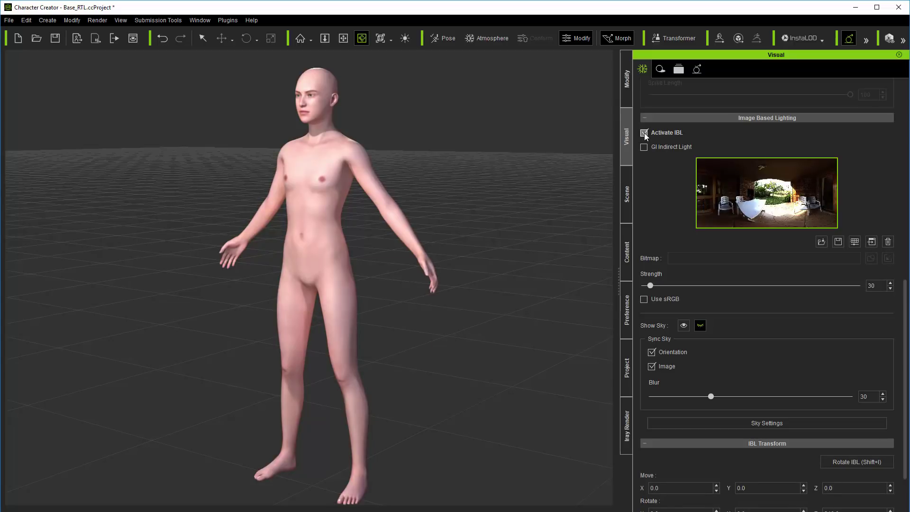
# Look through the scene's lights, including the front, back and side lights and the overhead spotlight.
pyautogui.click(627, 203)
pyautogui.click(648, 122)
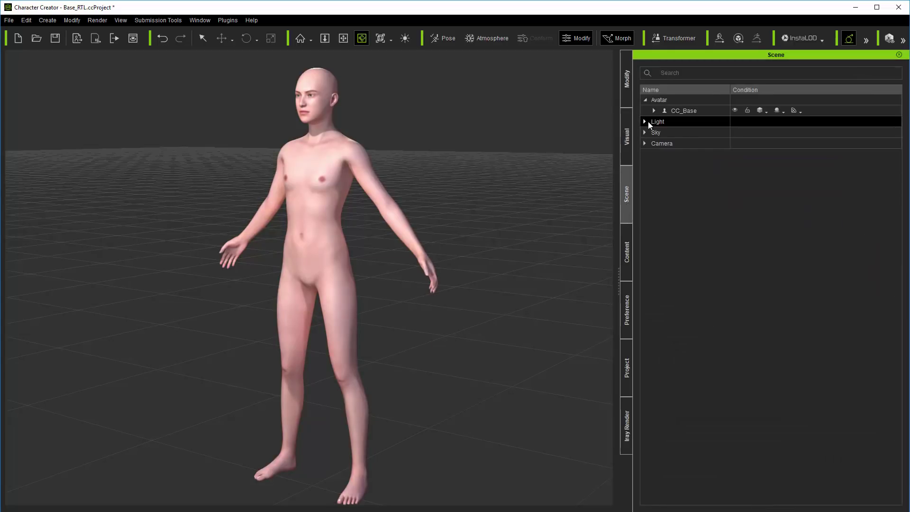
pyautogui.click(645, 122)
pyautogui.click(690, 144)
pyautogui.click(698, 132)
pyautogui.click(699, 154)
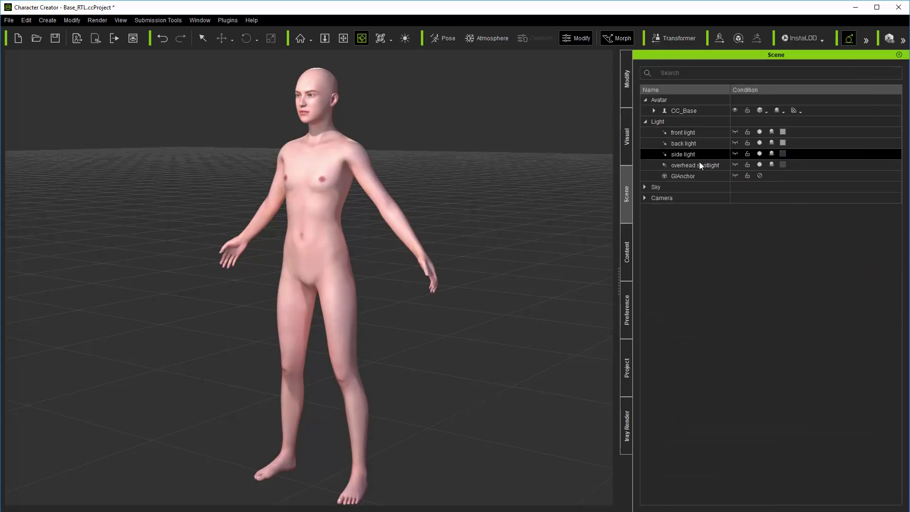
pyautogui.click(699, 165)
pyautogui.click(699, 154)
pyautogui.click(702, 132)
pyautogui.click(700, 143)
pyautogui.click(701, 166)
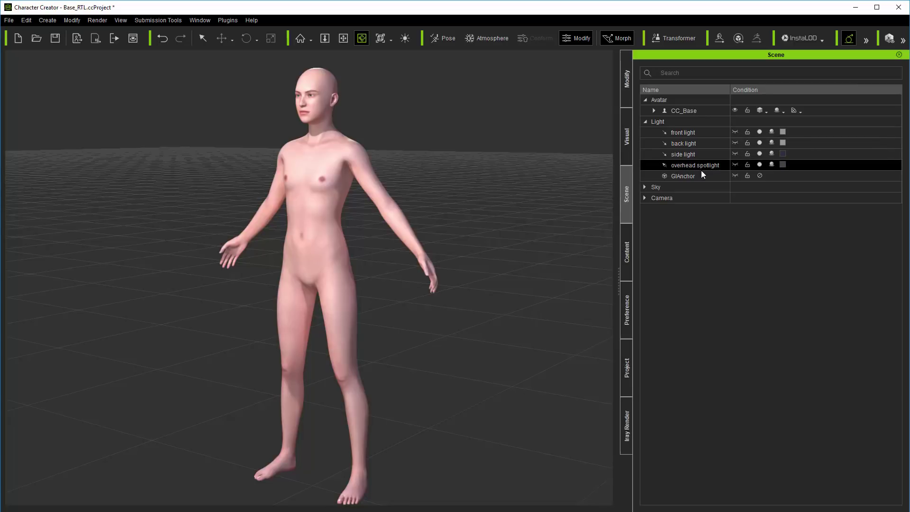
pyautogui.click(698, 143)
# Examine the CC_Base avatar's face and eyes up close from several angles under the template's lighting.
pyautogui.click(693, 111)
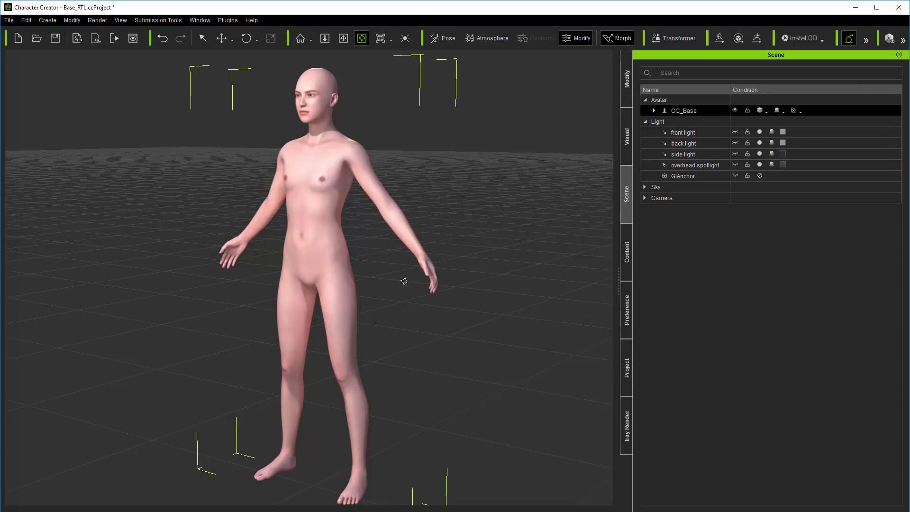
pyautogui.moveTo(404, 280); pyautogui.dragTo(476, 275, button='right')
pyautogui.scroll(10, 325, 108)
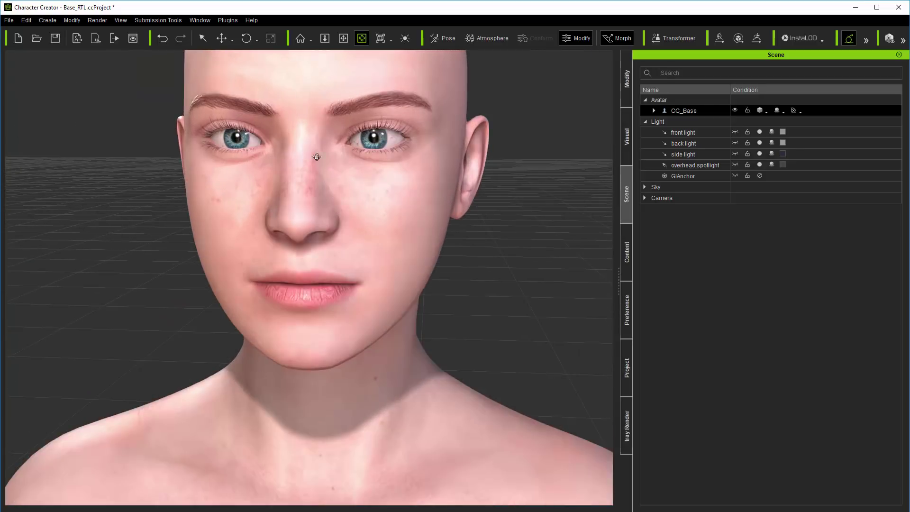
pyautogui.moveTo(317, 157); pyautogui.dragTo(336, 176, button='right')
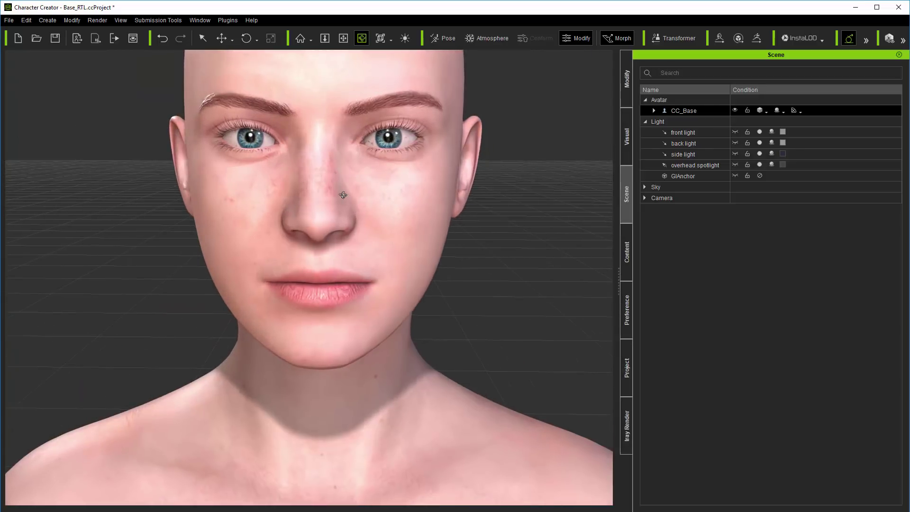
pyautogui.scroll(-3, 344, 194)
pyautogui.moveTo(348, 262); pyautogui.dragTo(347, 238, button='right')
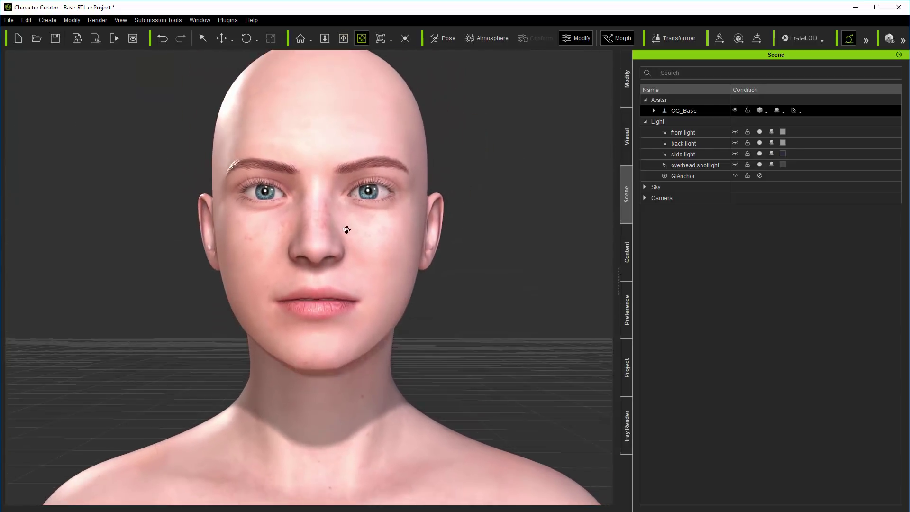
pyautogui.scroll(5, 349, 239)
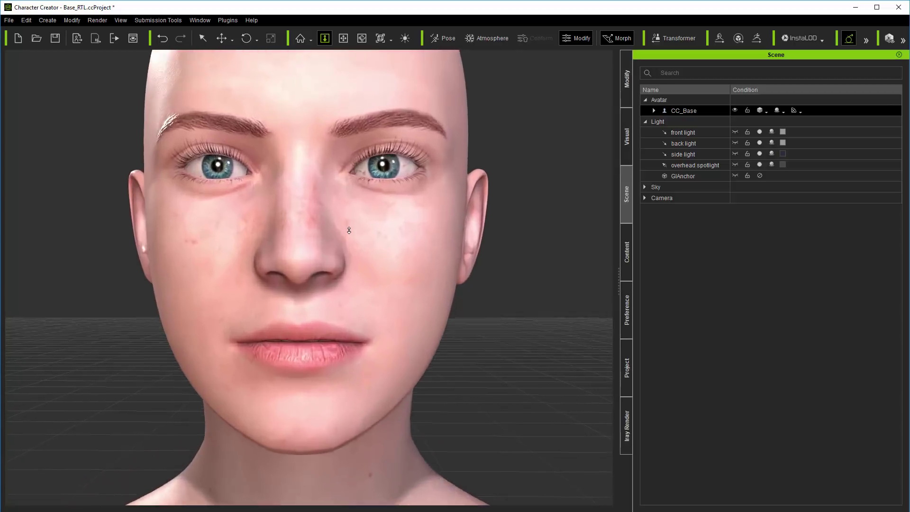
pyautogui.keyDown('alt'); pyautogui.moveTo(354, 245); pyautogui.dragTo(532, 291); pyautogui.keyUp('alt')
pyautogui.moveTo(532, 291); pyautogui.dragTo(445, 290, button='middle')
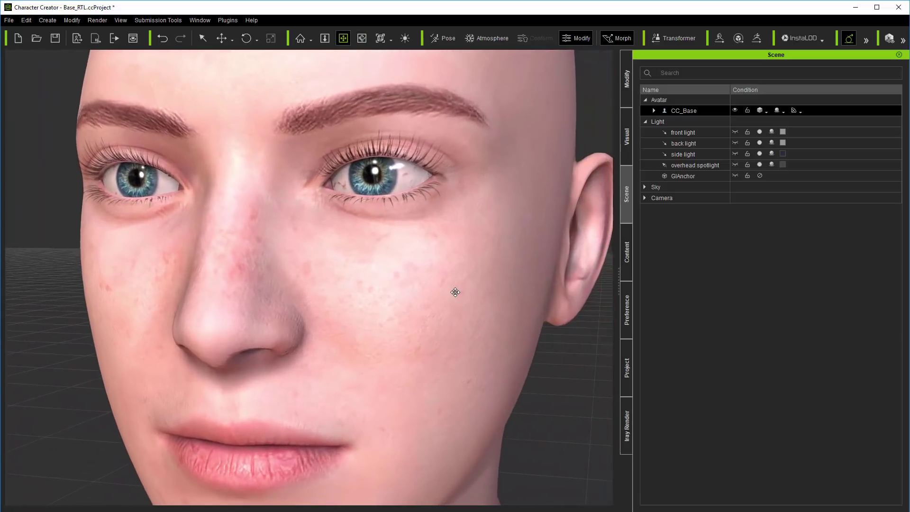
# Show the front light in the viewport and rotate it slightly to adjust its direction on the avatar's face.
pyautogui.click(735, 132)
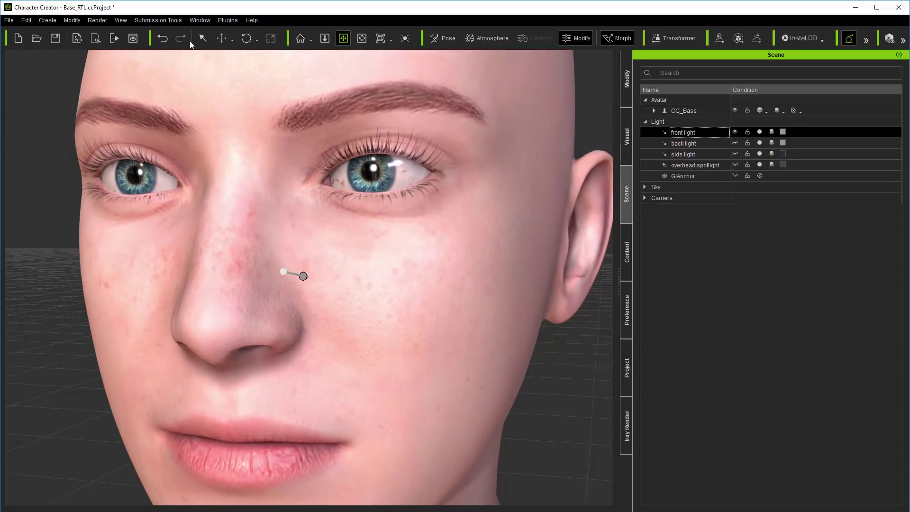
pyautogui.click(246, 38)
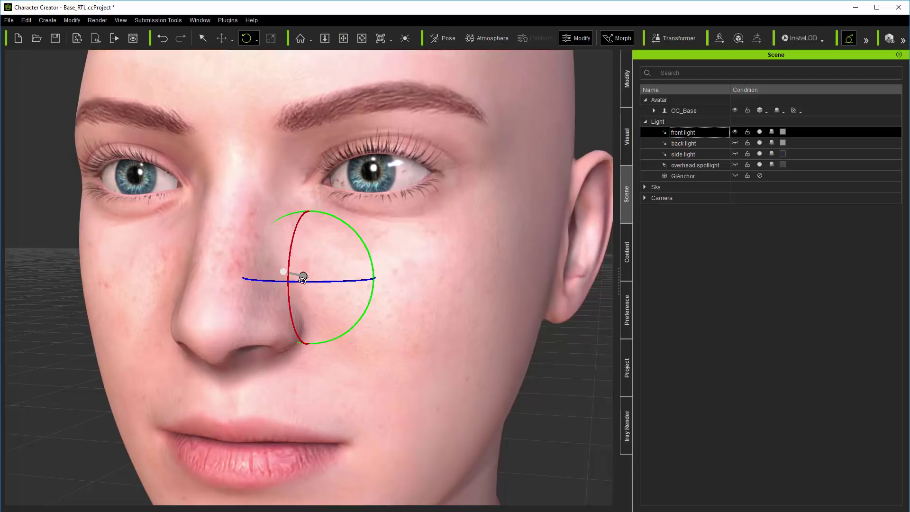
pyautogui.moveTo(302, 281)
pyautogui.mouseDown()
pyautogui.moveTo(350, 284)
pyautogui.moveTo(215, 289)
pyautogui.moveTo(405, 300)
pyautogui.moveTo(249, 289)
pyautogui.moveTo(301, 298)
pyautogui.mouseUp()
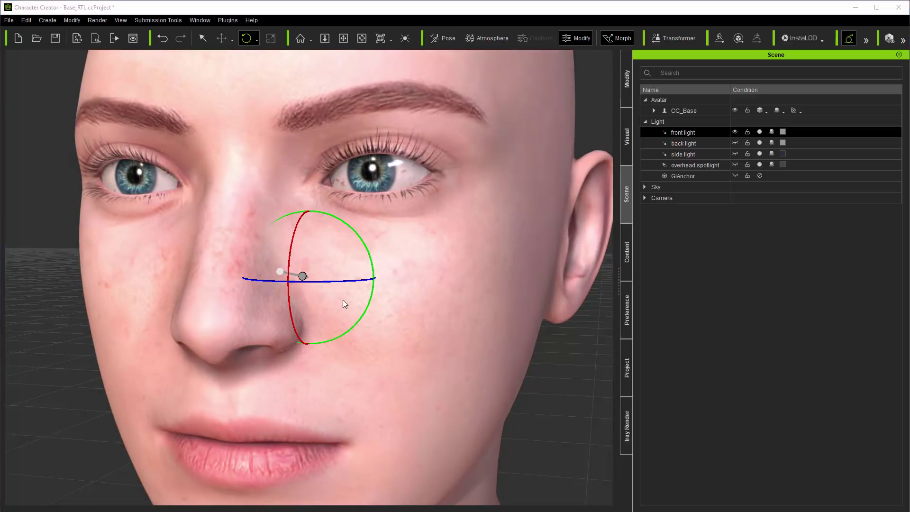
# Change the shader type of the CC_Base avatar's Std_Cornea_R material to PBR.
pyautogui.click(692, 113)
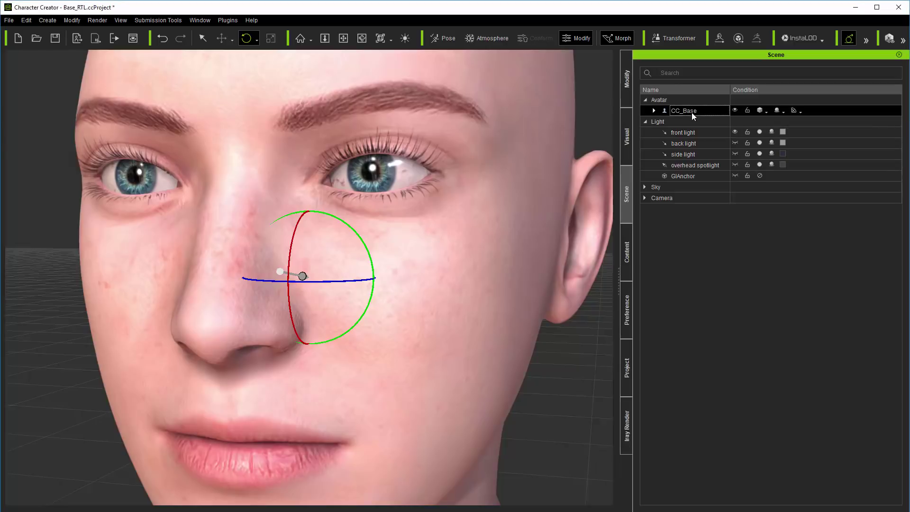
pyautogui.click(627, 87)
pyautogui.click(715, 69)
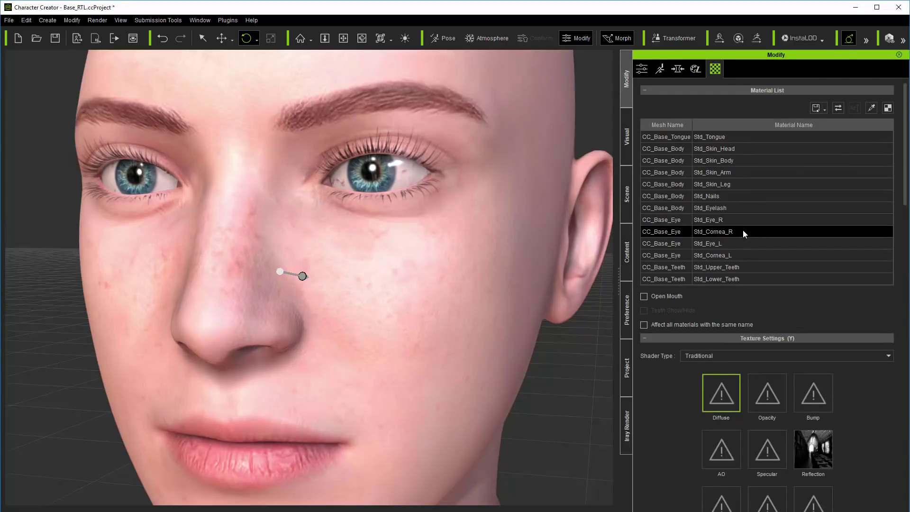
pyautogui.scroll(-3, 742, 230)
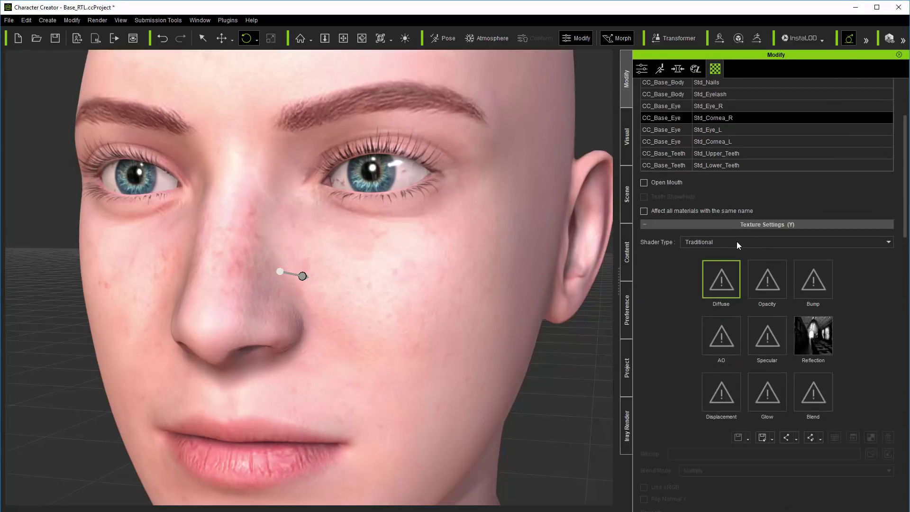
pyautogui.click(737, 241)
pyautogui.click(728, 251)
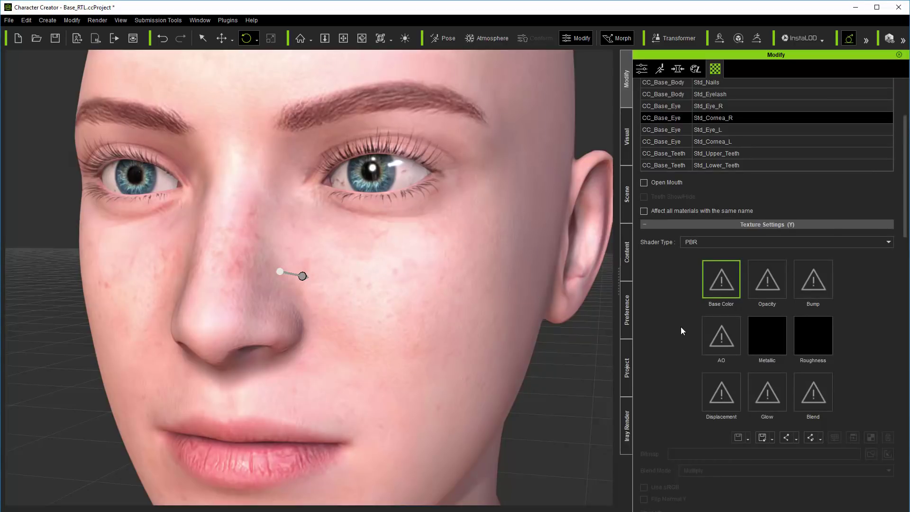
pyautogui.scroll(-10, 681, 323)
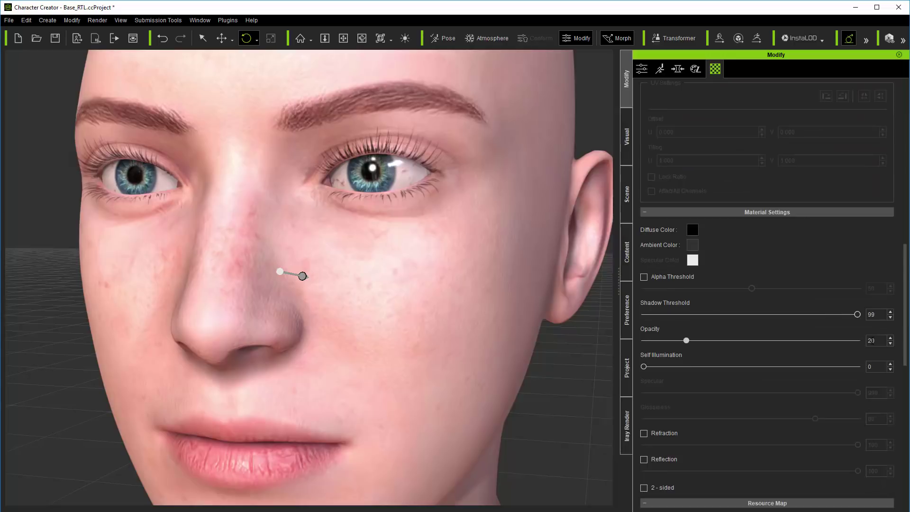
# Set the opacity of the Std_Cornea_R material to 80 and check the eye from the front.
pyautogui.press('Return')
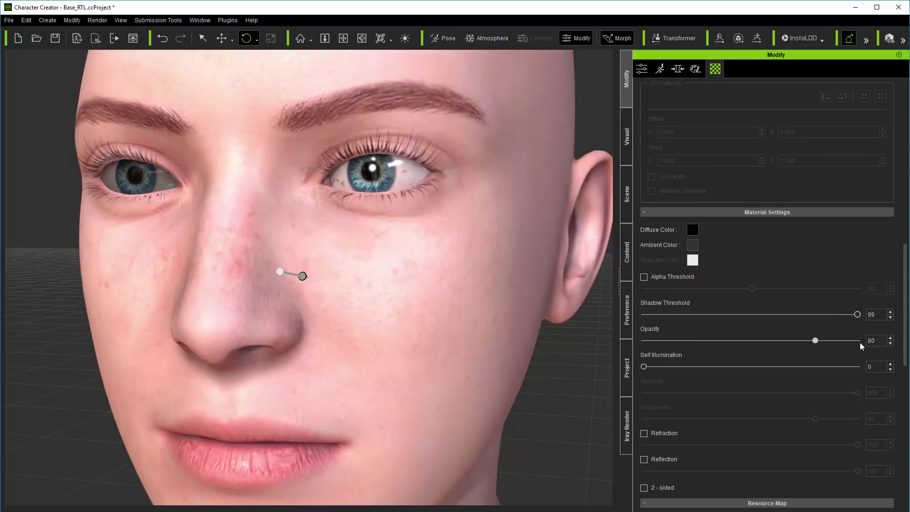
pyautogui.click(362, 38)
pyautogui.moveTo(295, 192)
pyautogui.mouseDown()
pyautogui.moveTo(472, 195)
pyautogui.moveTo(248, 197)
pyautogui.moveTo(439, 204)
pyautogui.moveTo(270, 210)
pyautogui.moveTo(301, 203)
pyautogui.mouseUp()
# Change the shader type of the Std_Cornea_R material back to Traditional.
pyautogui.scroll(4, 759, 272)
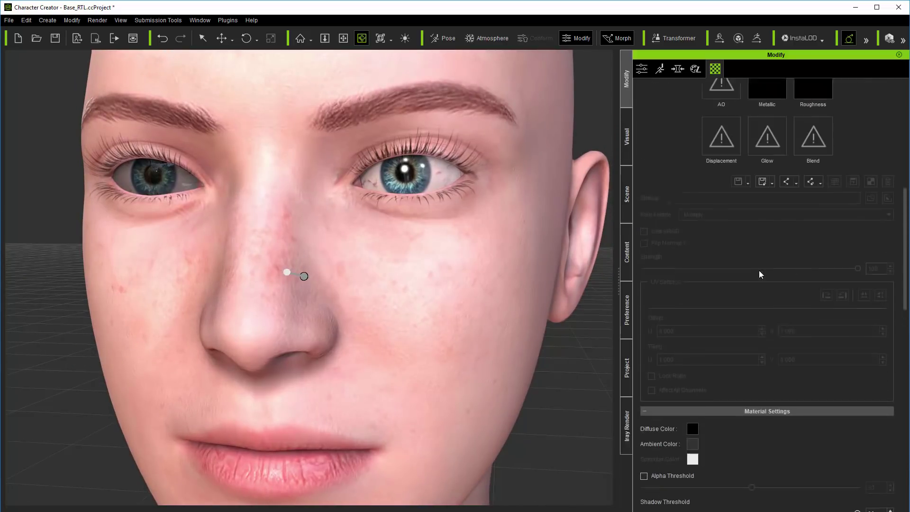
pyautogui.scroll(5, 759, 271)
pyautogui.click(741, 158)
pyautogui.click(728, 170)
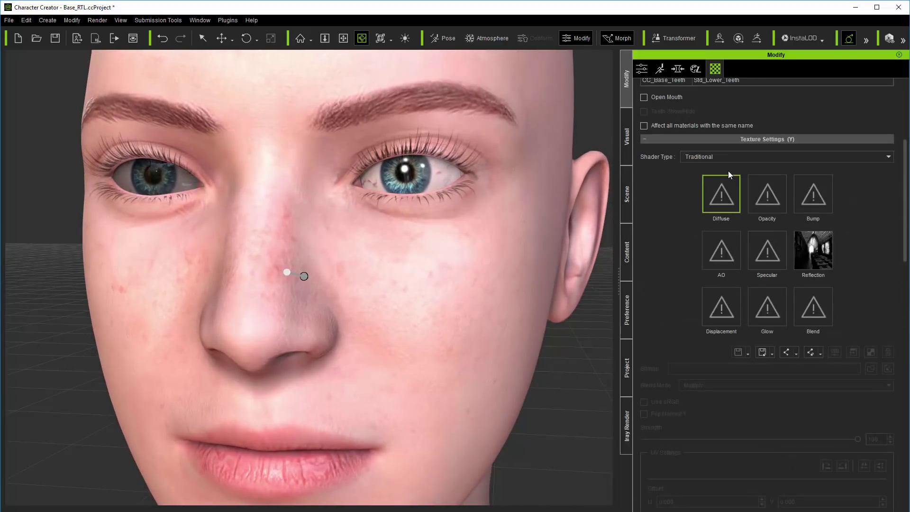
# Set the opacity of the right cornea material to 20 and check both eyes at an angle.
pyautogui.scroll(-8, 754, 284)
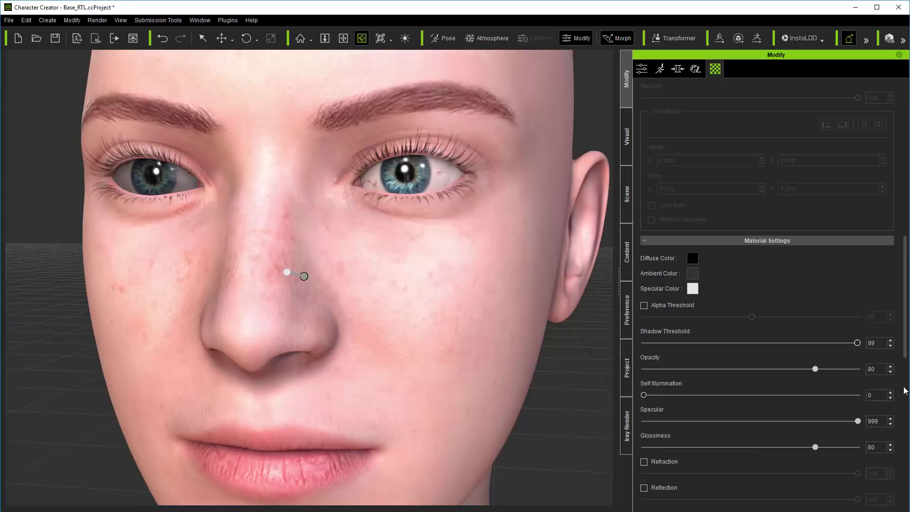
pyautogui.click(872, 369)
pyautogui.press('Return')
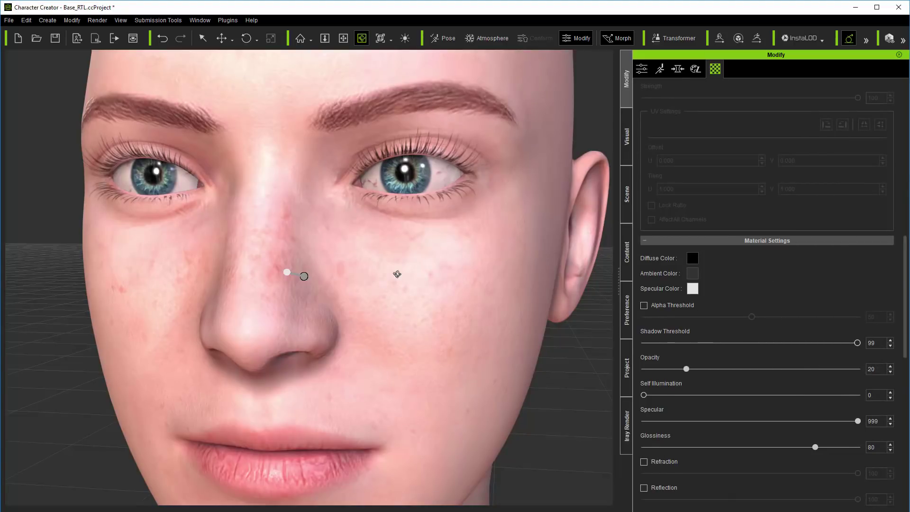
pyautogui.moveTo(397, 274); pyautogui.dragTo(379, 267)
# Load the Gabriel base avatar from the CC3_RTL templates as a full avatar in place of the current one.
pyautogui.click(627, 257)
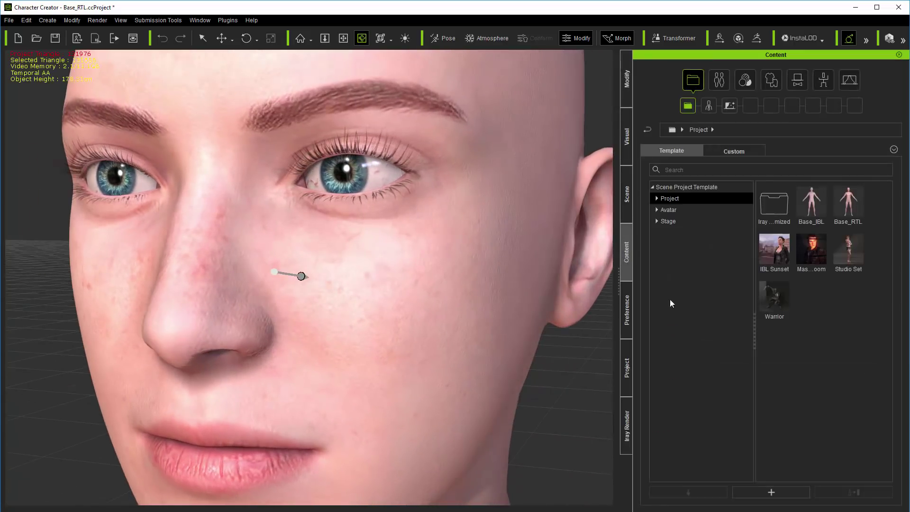
pyautogui.click(657, 210)
pyautogui.click(661, 221)
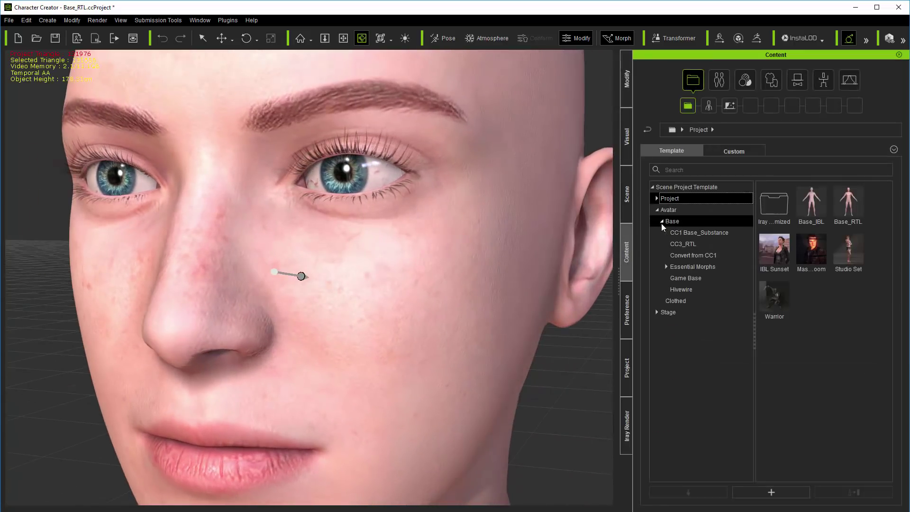
pyautogui.click(690, 245)
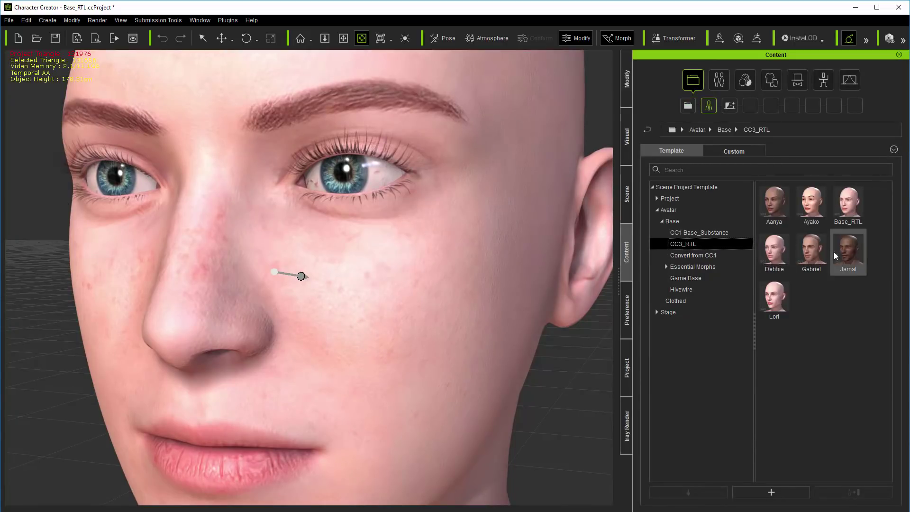
pyautogui.doubleClick(812, 256)
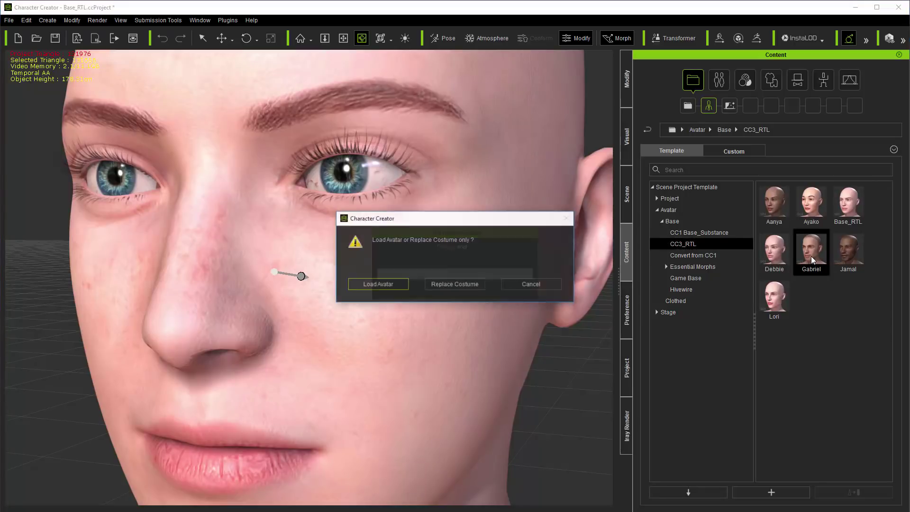
pyautogui.click(374, 286)
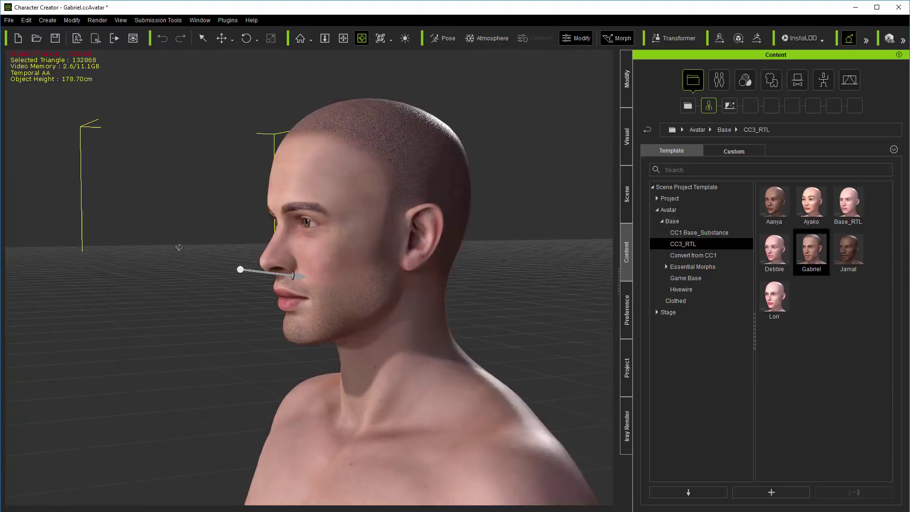
# Hide the front light's gizmo in the viewport and frame the whole avatar.
pyautogui.click(627, 199)
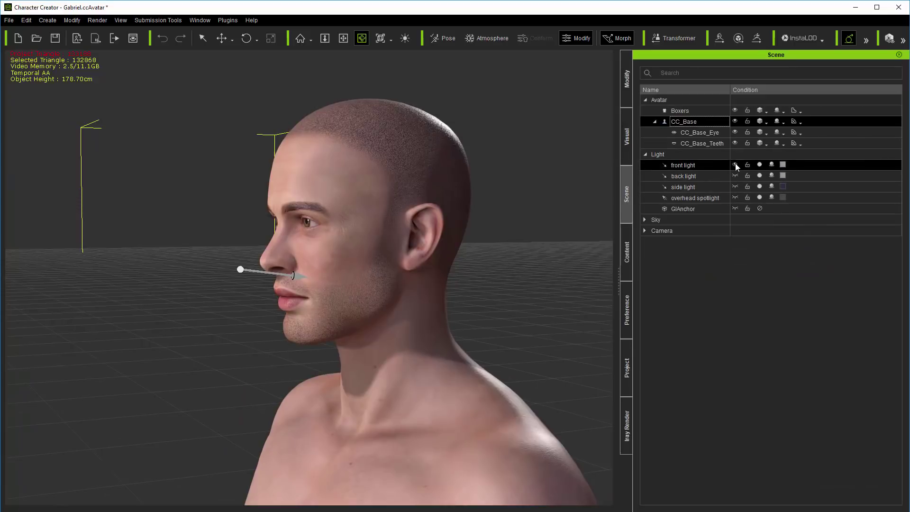
pyautogui.click(736, 164)
pyautogui.press('f')
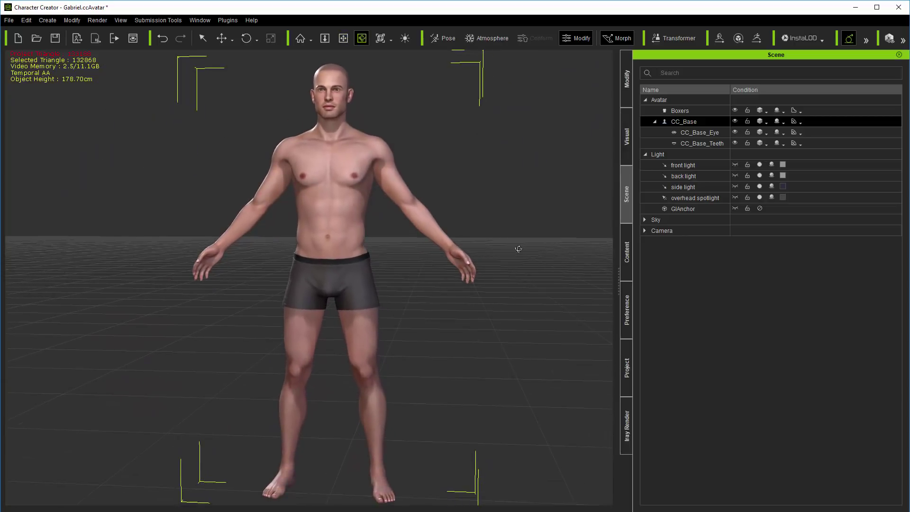
# Examine the Gabriel avatar's face, eyes and the shadows around the chest and armpit up close.
pyautogui.moveTo(518, 249); pyautogui.dragTo(453, 241, button='right')
pyautogui.press('f')
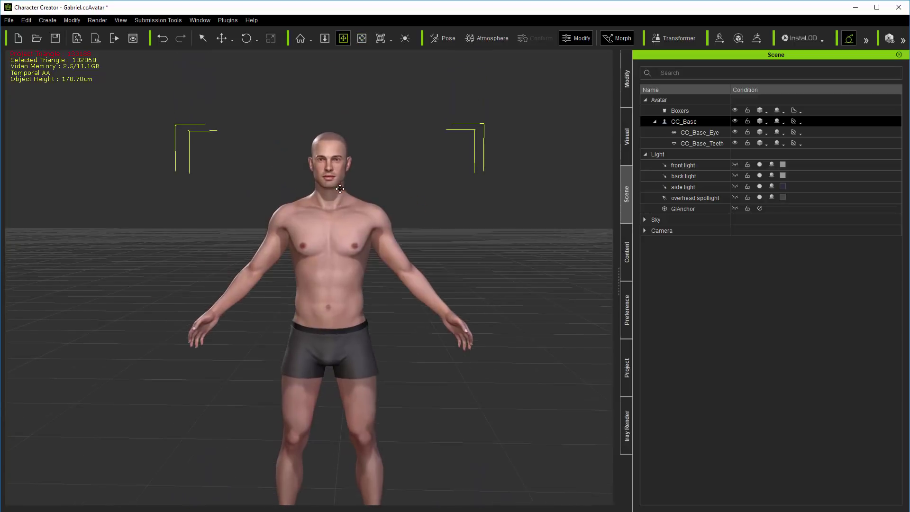
pyautogui.scroll(5, 344, 151)
pyautogui.scroll(5, 339, 162)
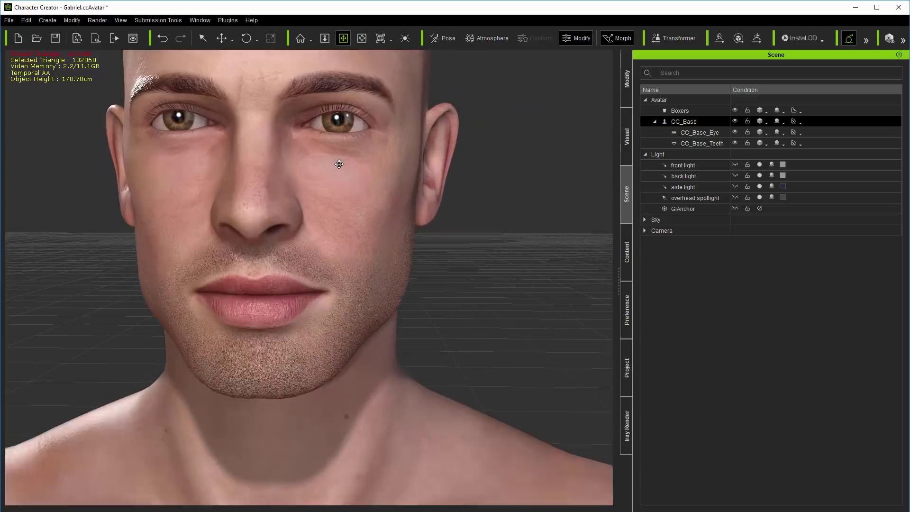
pyautogui.scroll(3, 358, 244)
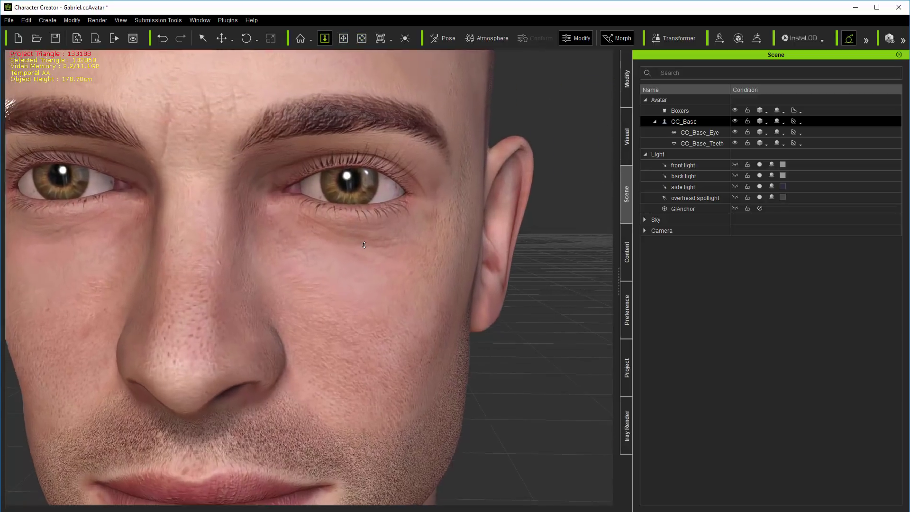
pyautogui.moveTo(363, 246); pyautogui.dragTo(437, 298, button='right')
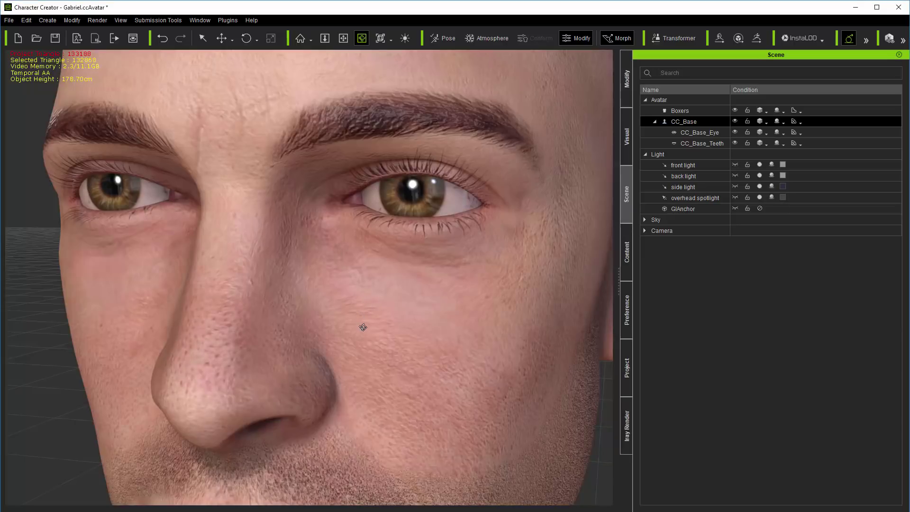
pyautogui.press('x')
pyautogui.scroll(-5, 358, 325)
pyautogui.moveTo(351, 267); pyautogui.dragTo(332, 172)
pyautogui.moveTo(492, 423); pyautogui.dragTo(386, 362)
pyautogui.scroll(5, 464, 414)
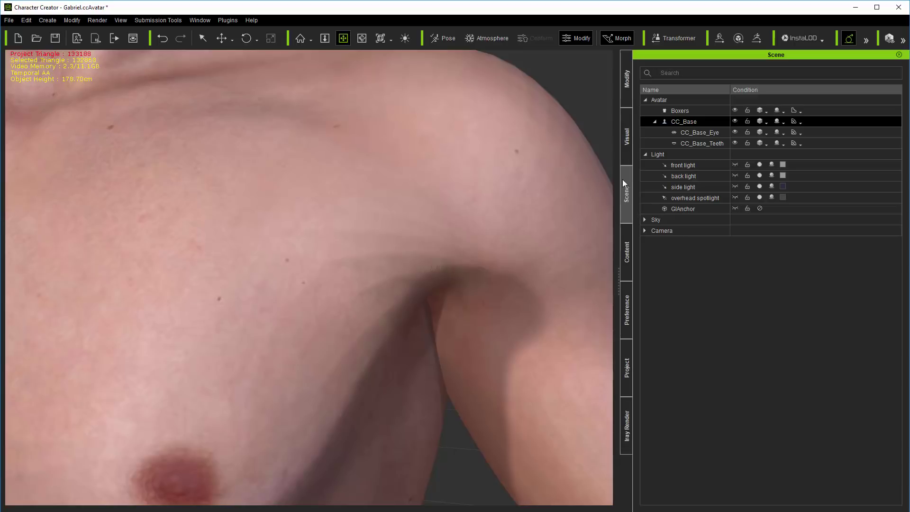
# Set the scene's shadow resolution to 4096 X 4096.
pyautogui.click(625, 143)
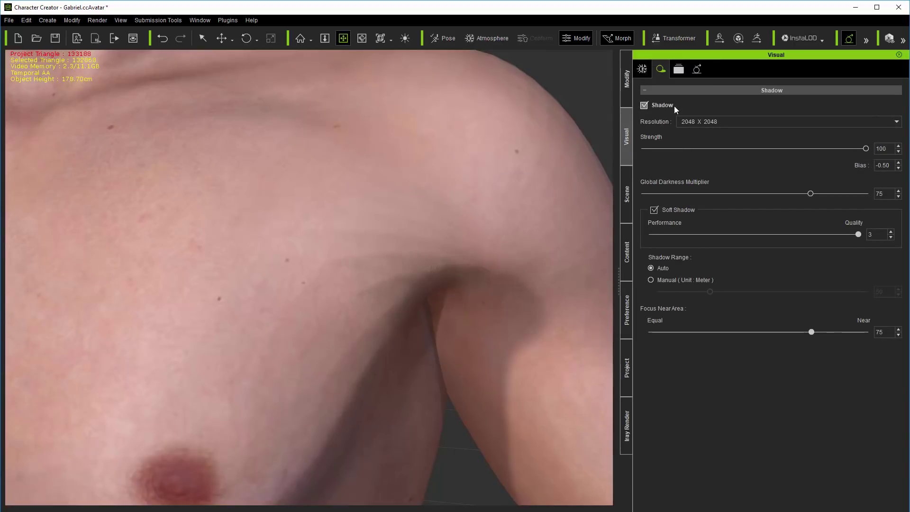
pyautogui.click(741, 122)
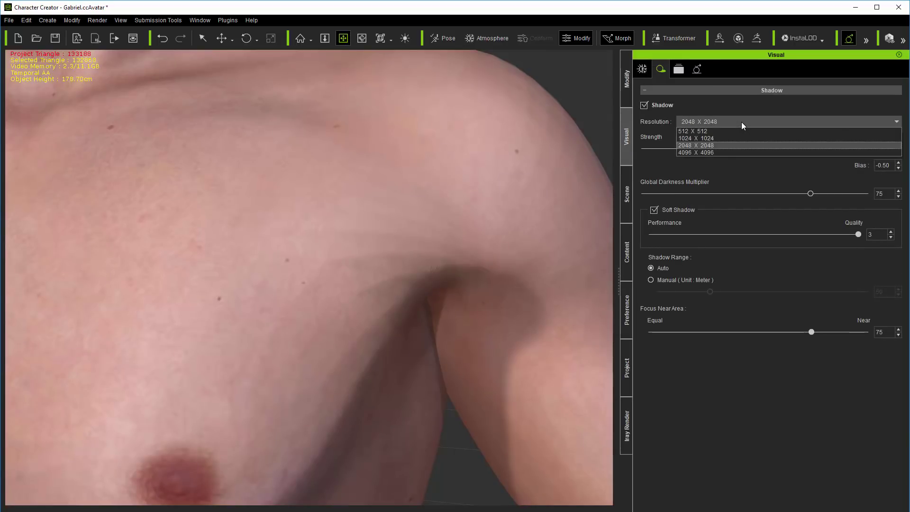
pyautogui.click(721, 154)
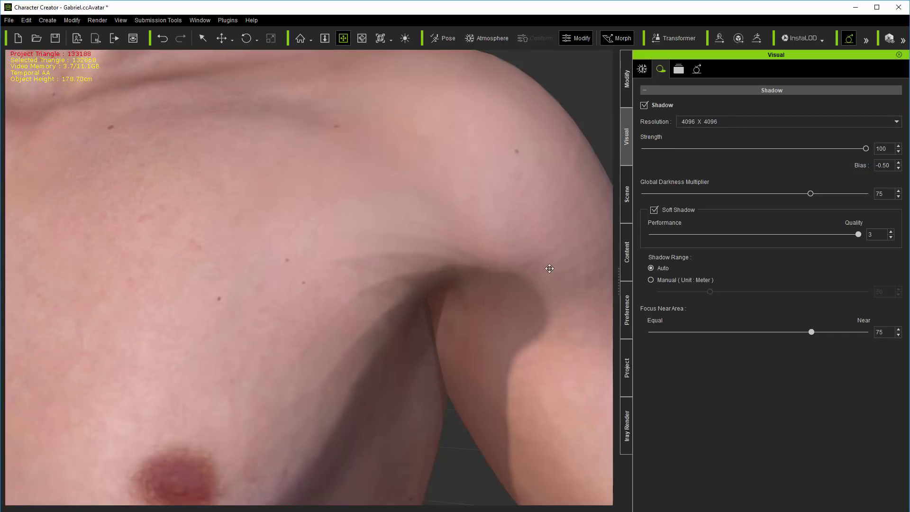
# Check the sharper shadows on the avatar's neck and face, and set the shadow bias to -6.00.
pyautogui.scroll(-6, 426, 223)
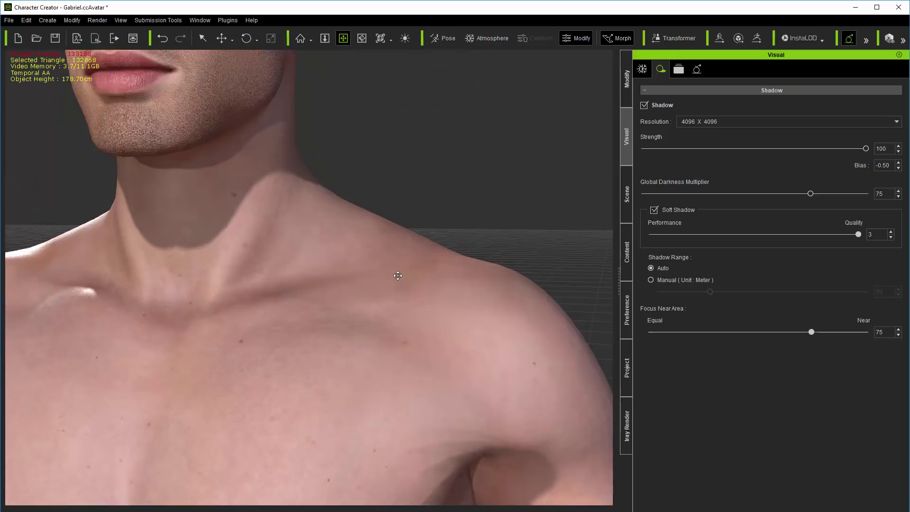
pyautogui.scroll(-3, 380, 273)
pyautogui.moveTo(372, 271); pyautogui.dragTo(399, 231, button='middle')
pyautogui.scroll(3, 398, 227)
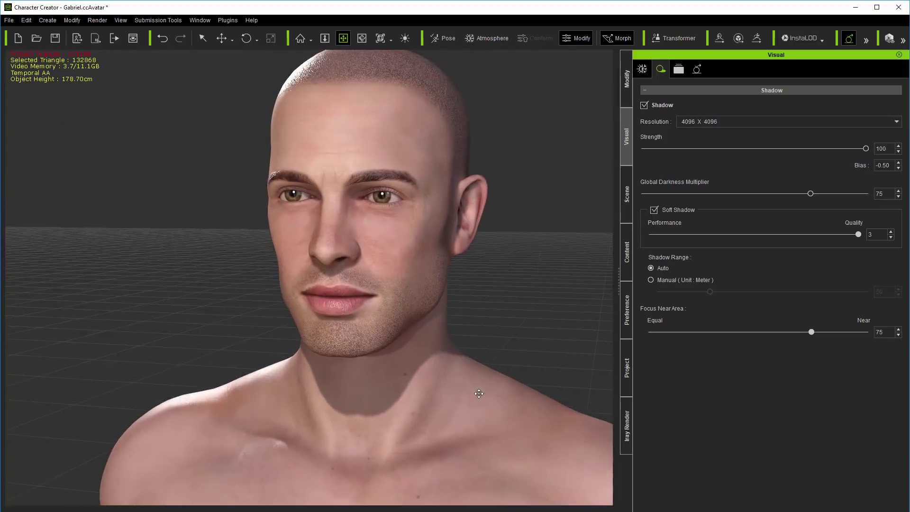
pyautogui.scroll(2, 399, 227)
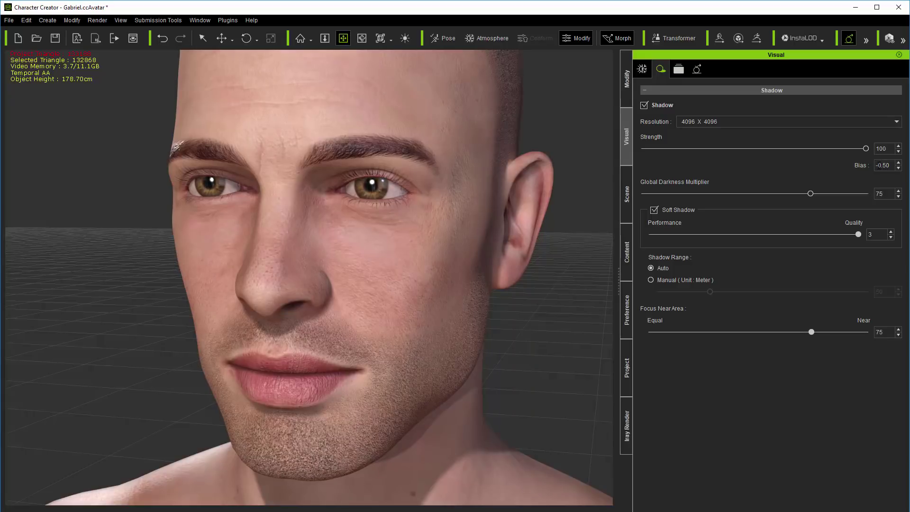
pyautogui.moveTo(878, 165); pyautogui.dragTo(904, 166)
pyautogui.write('6')
pyautogui.press('Return')
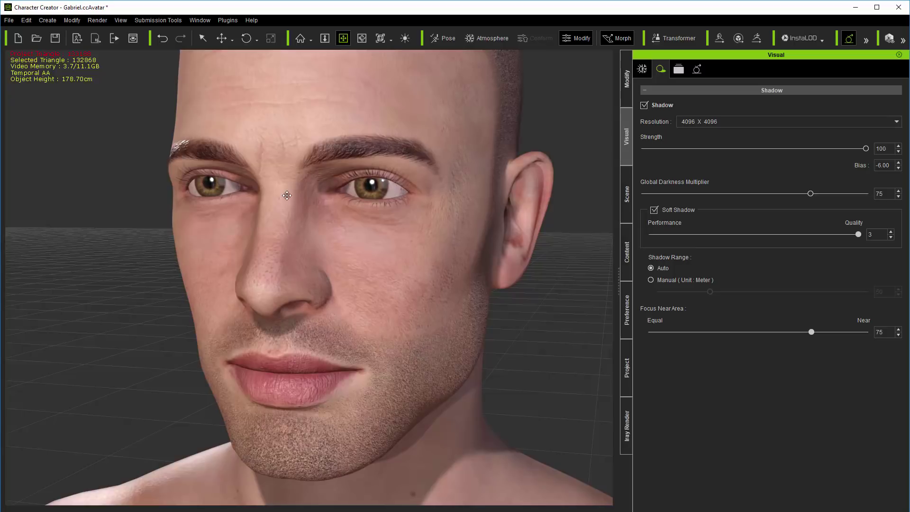
# Examine the shadows on the avatar's chest, neck, face and eyes from several distances and angles.
pyautogui.scroll(-5, 301, 234)
pyautogui.moveTo(349, 266); pyautogui.dragTo(439, 298, button='middle')
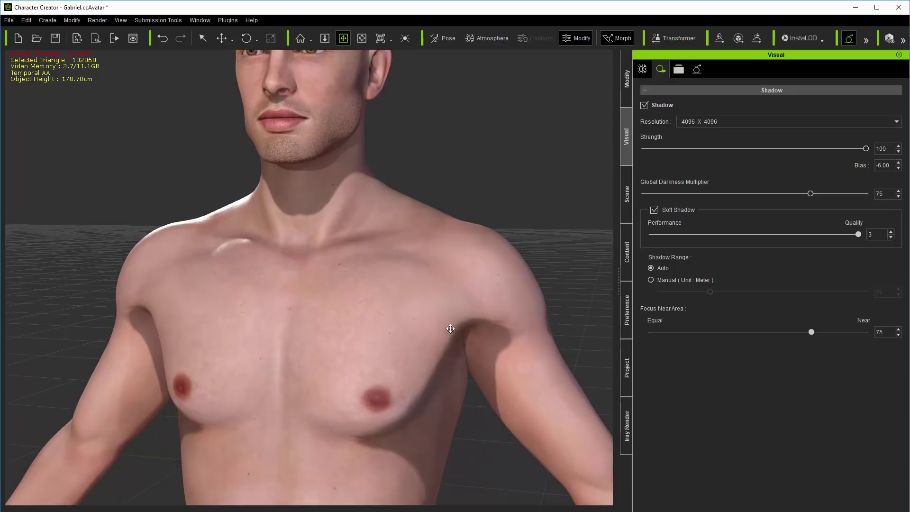
pyautogui.scroll(5, 436, 303)
pyautogui.scroll(-5, 432, 297)
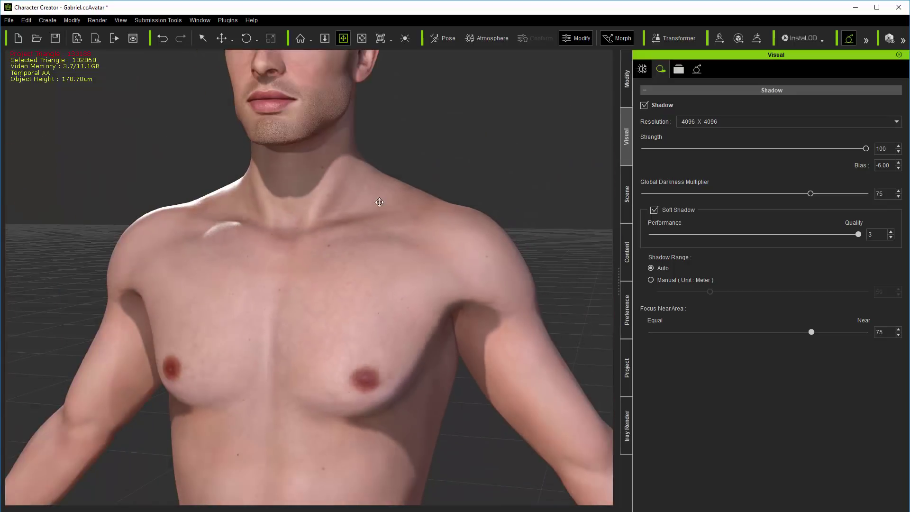
pyautogui.moveTo(380, 203); pyautogui.dragTo(395, 278, button='middle')
pyautogui.scroll(3, 347, 221)
pyautogui.scroll(5, 347, 221)
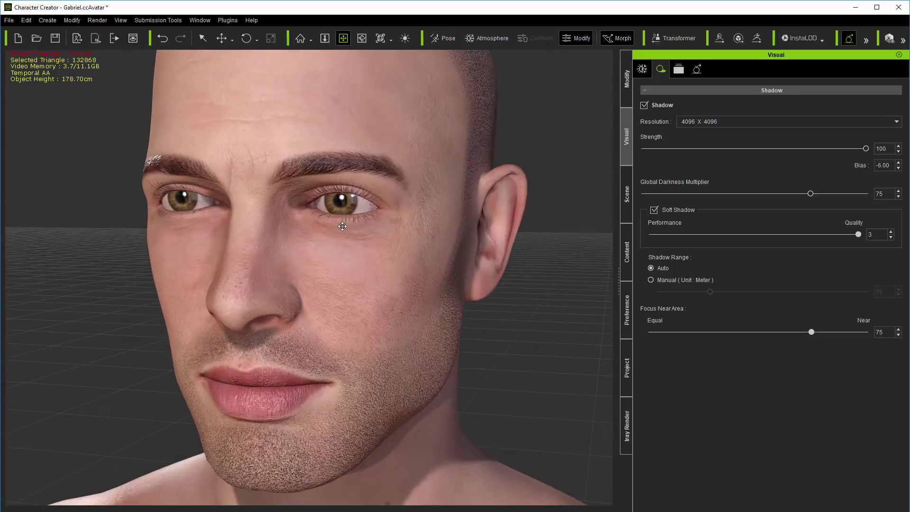
pyautogui.press('z')
pyautogui.scroll(3, 350, 238)
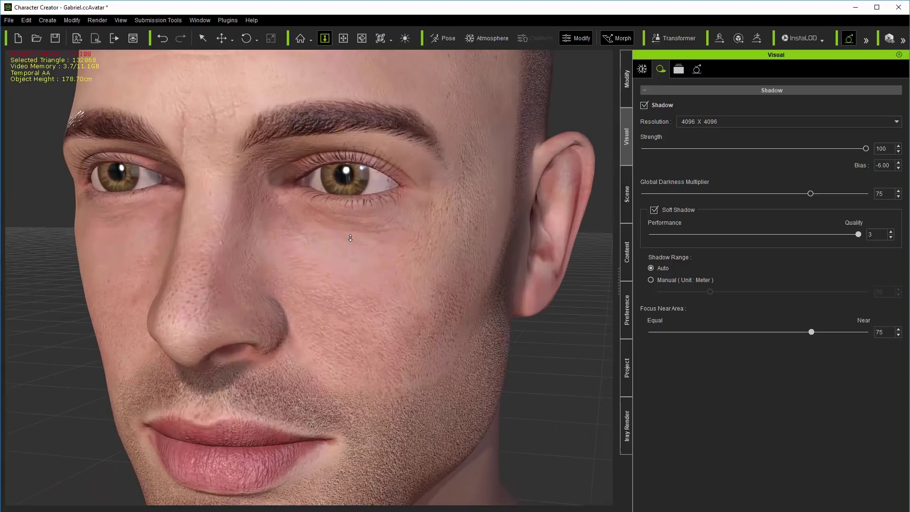
pyautogui.press('c')
pyautogui.moveTo(350, 239); pyautogui.dragTo(403, 217)
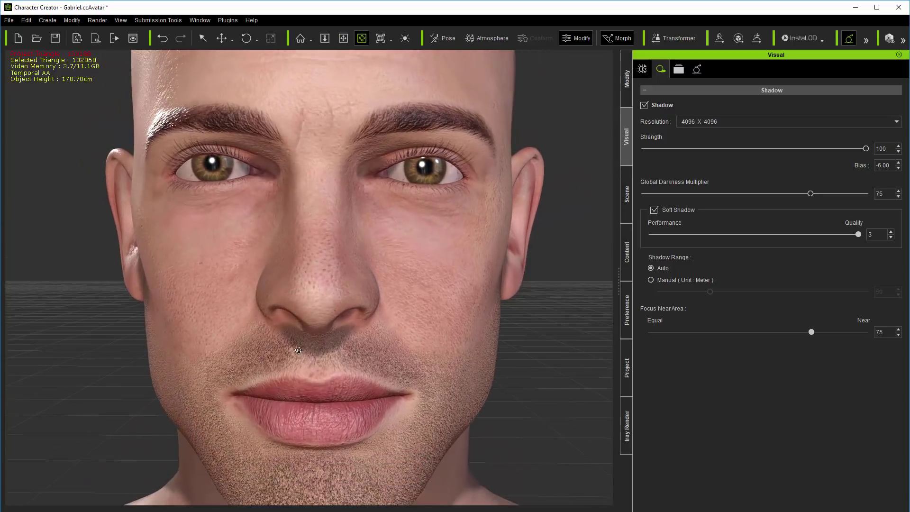
# Raise the shadow bias gradually to -1.00, and finally set it to -0.50 for comparison on the face.
pyautogui.click(899, 163)
pyautogui.click(899, 162)
pyautogui.click(899, 162)
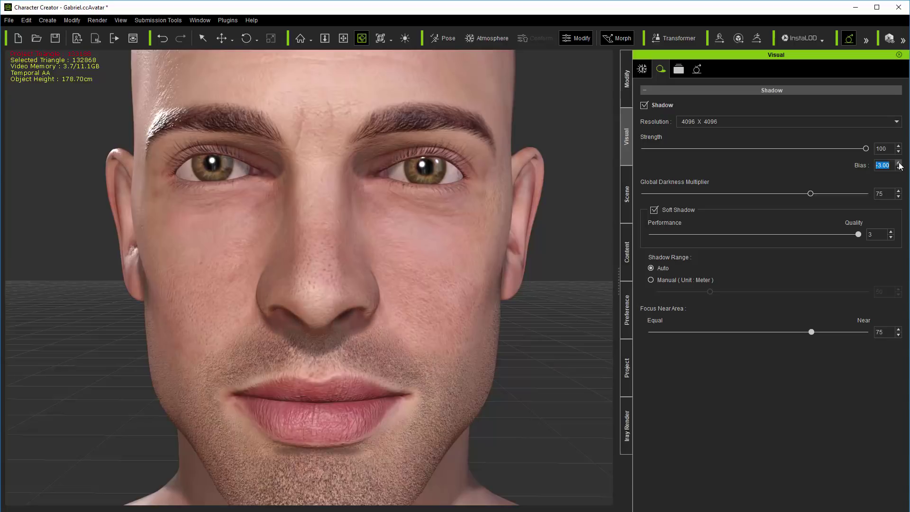
pyautogui.click(899, 162)
pyautogui.click(899, 163)
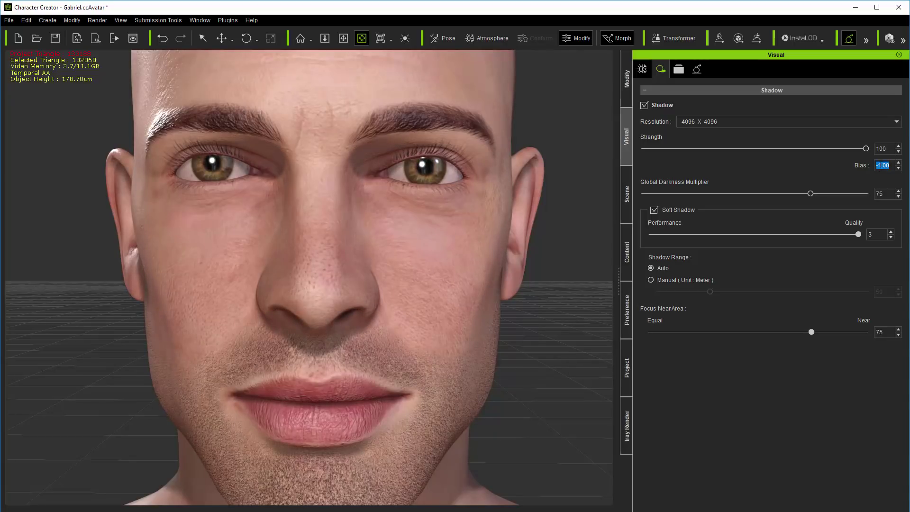
pyautogui.write('0')
# Return the shadow bias to -6.00 and compare the shadows on the avatar's neck and face.
pyautogui.moveTo(453, 229); pyautogui.dragTo(403, 226)
pyautogui.moveTo(403, 226); pyautogui.dragTo(392, 238, button='middle')
pyautogui.scroll(-3, 392, 238)
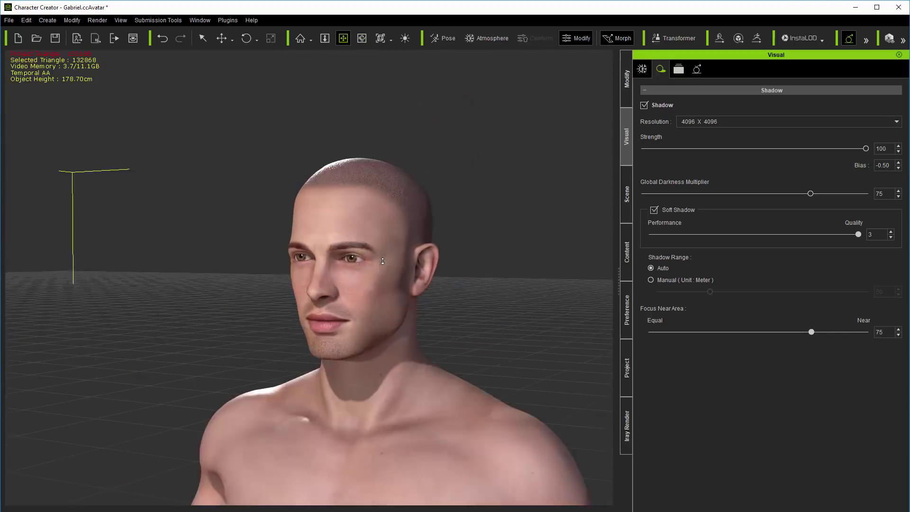
pyautogui.scroll(8, 425, 303)
pyautogui.moveTo(425, 303); pyautogui.dragTo(304, 313, button='right')
pyautogui.moveTo(879, 165); pyautogui.dragTo(891, 165)
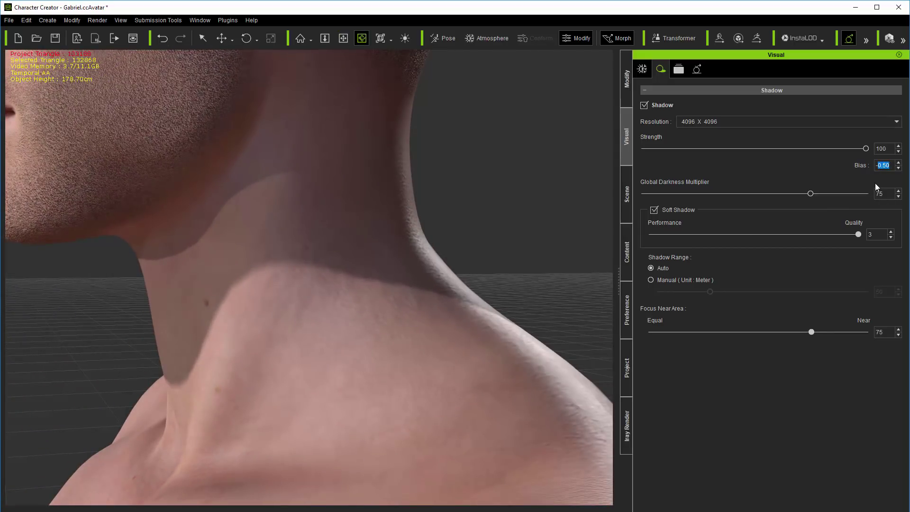
pyautogui.write('-6')
pyautogui.press('Return')
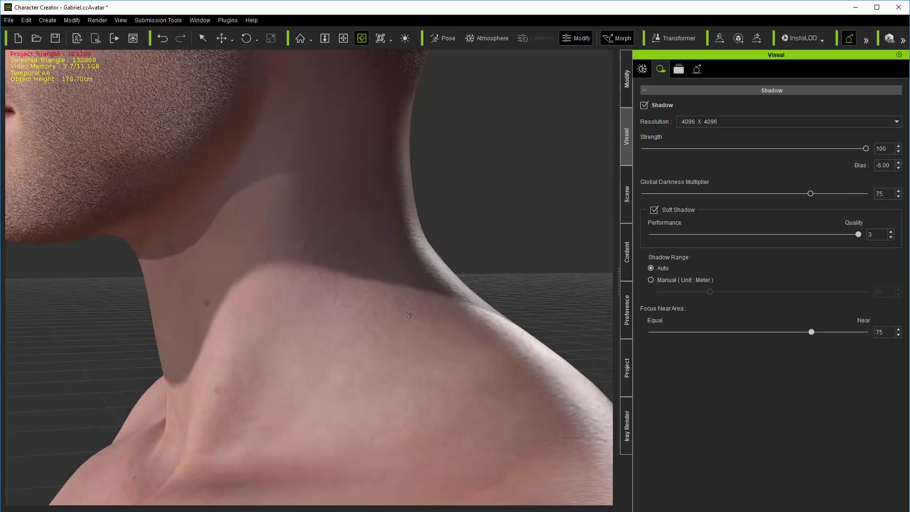
pyautogui.moveTo(379, 302); pyautogui.dragTo(408, 246, button='right')
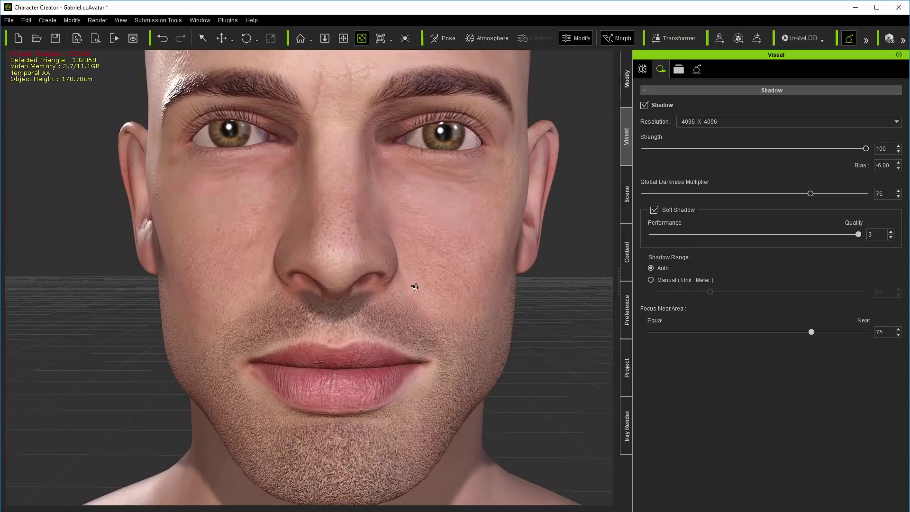
# Set the shadow bias to -2.00 and compare the shadows on the avatar's face.
pyautogui.moveTo(408, 246); pyautogui.dragTo(392, 291, button='middle')
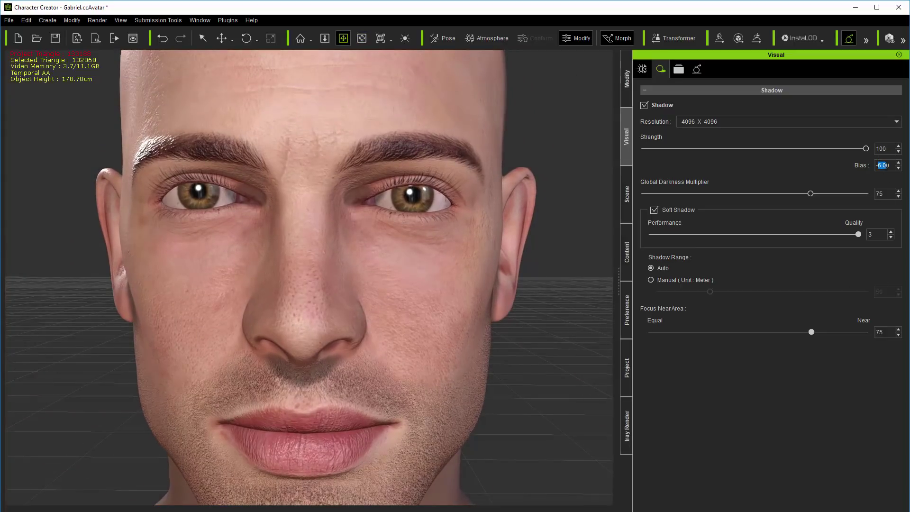
pyautogui.write('-2')
pyautogui.press('Return')
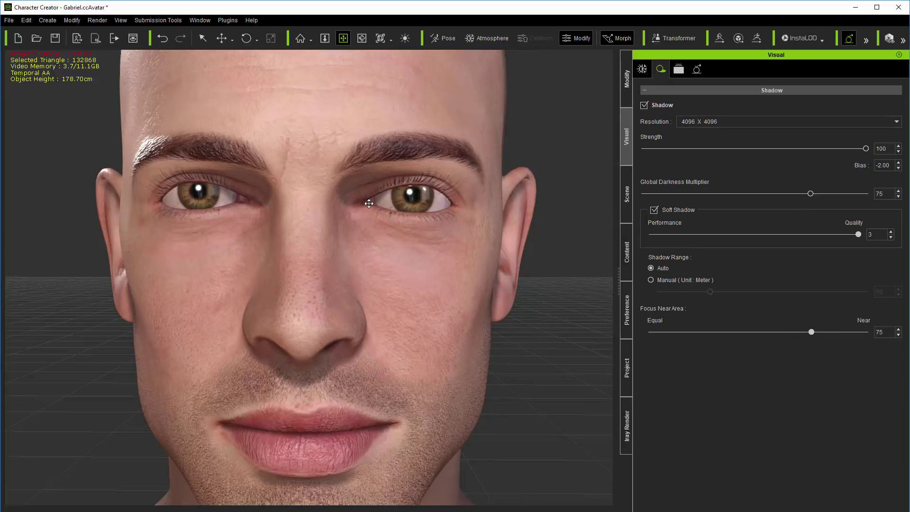
# Set the blend texture strength of the Std_Eye_R material to 100 and check the right eye's shading up close.
pyautogui.click(626, 90)
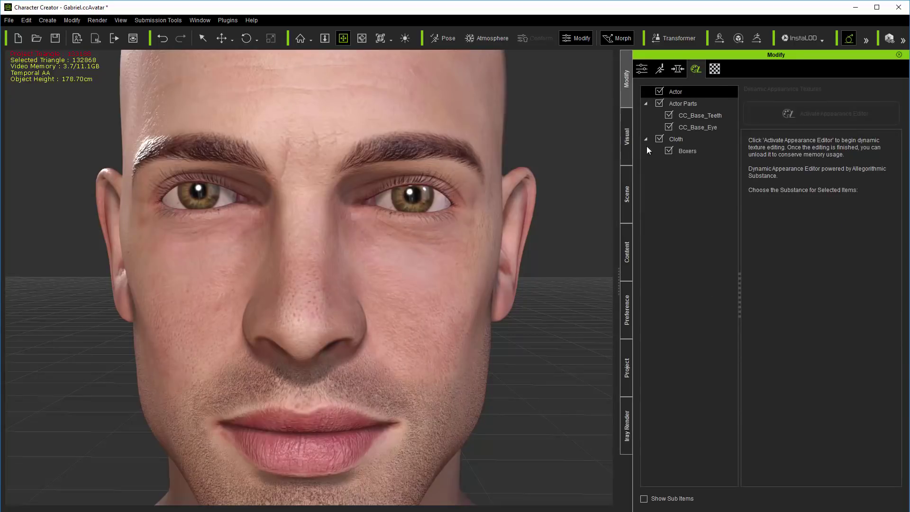
pyautogui.click(715, 69)
pyautogui.scroll(10, 749, 171)
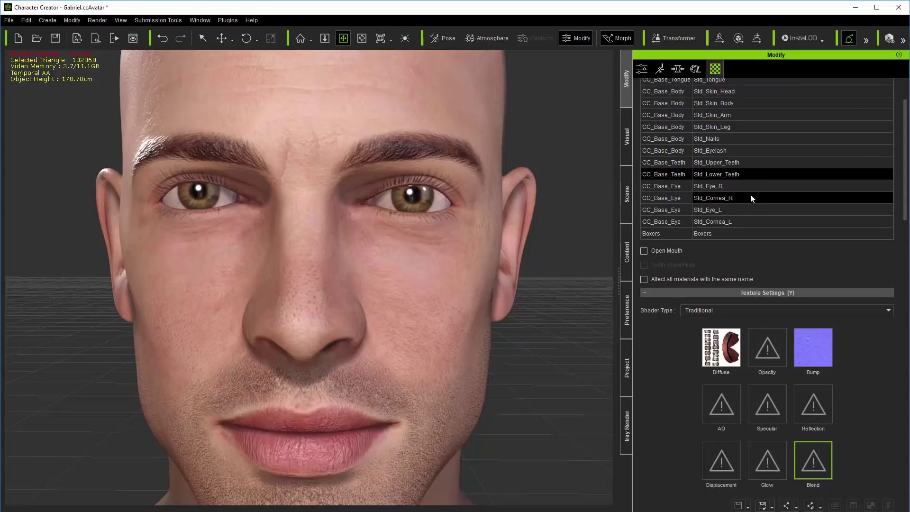
pyautogui.click(718, 189)
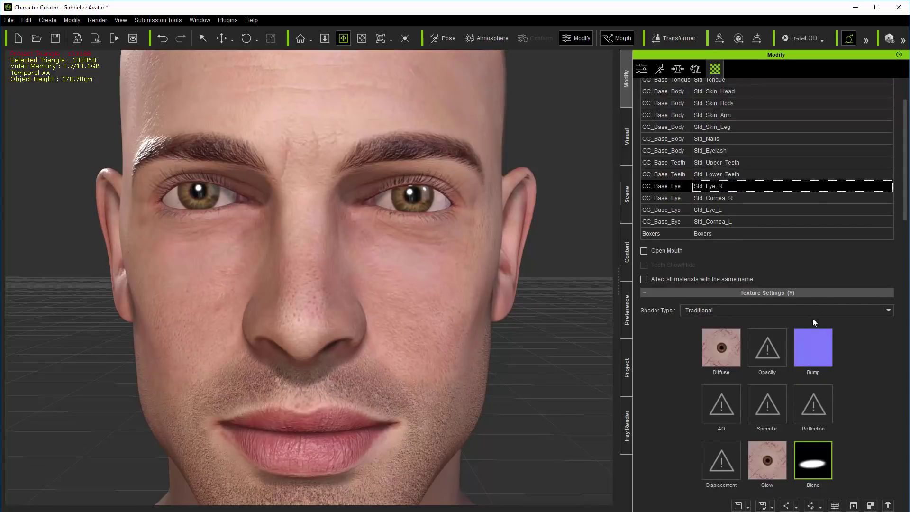
pyautogui.scroll(-3, 833, 321)
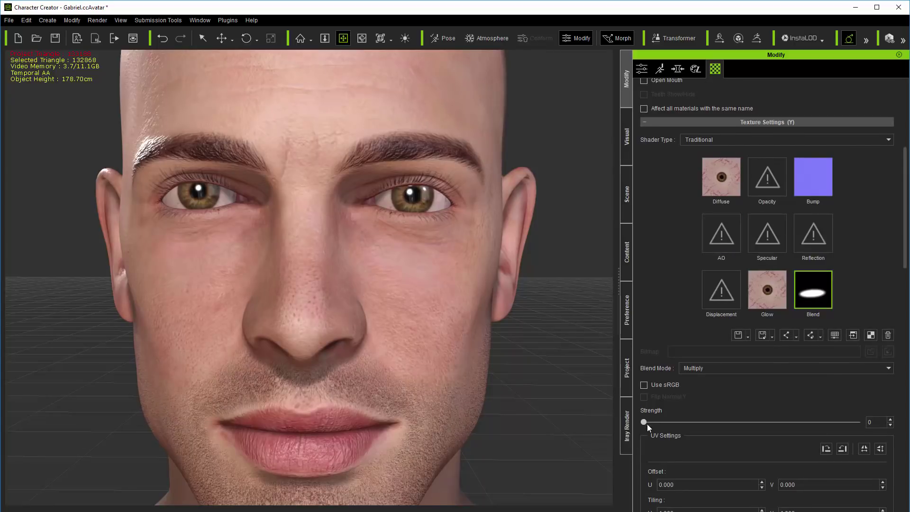
pyautogui.moveTo(644, 422)
pyautogui.mouseDown()
pyautogui.moveTo(858, 422)
pyautogui.moveTo(619, 412)
pyautogui.moveTo(848, 411)
pyautogui.moveTo(859, 421)
pyautogui.mouseUp()
pyautogui.moveTo(266, 242); pyautogui.dragTo(281, 253, button='middle')
pyautogui.scroll(5, 263, 257)
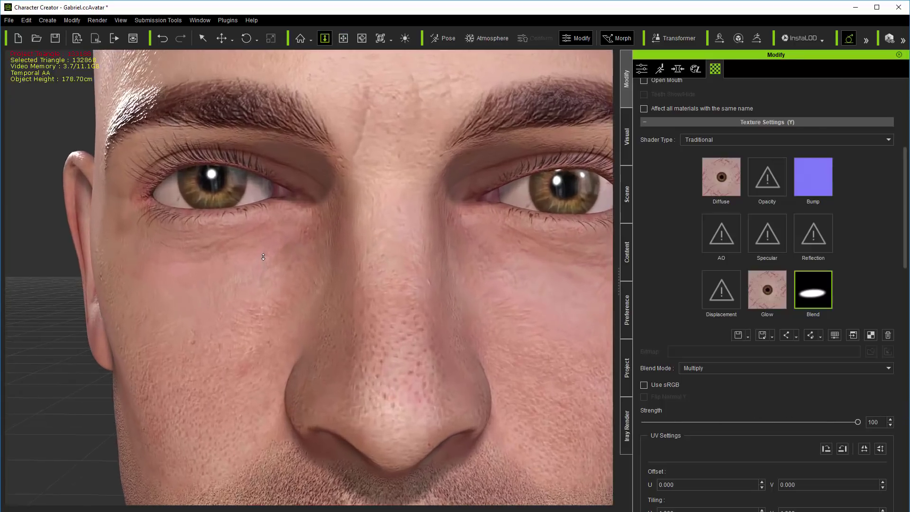
pyautogui.moveTo(264, 257); pyautogui.dragTo(244, 270, button='middle')
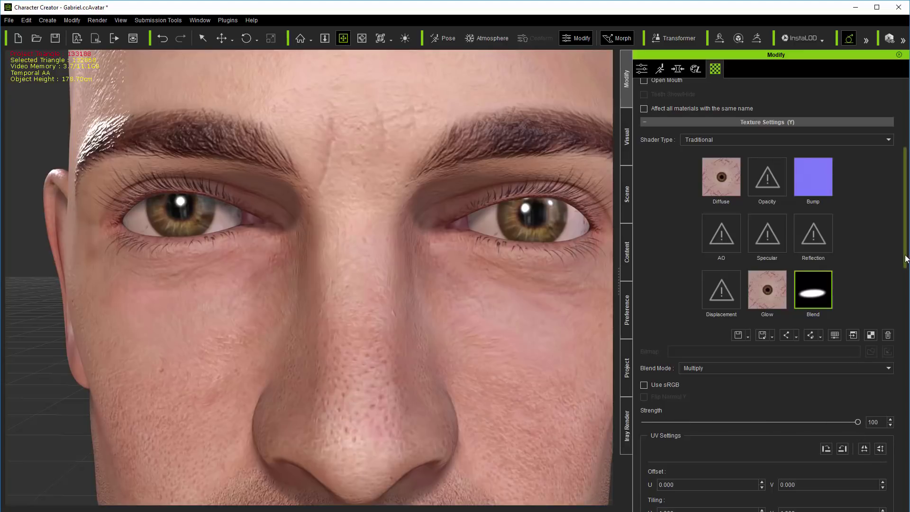
# Set the blend texture strength of the Std_Eye_L material to 100 and check both eyes.
pyautogui.scroll(3, 905, 210)
pyautogui.scroll(-3, 906, 210)
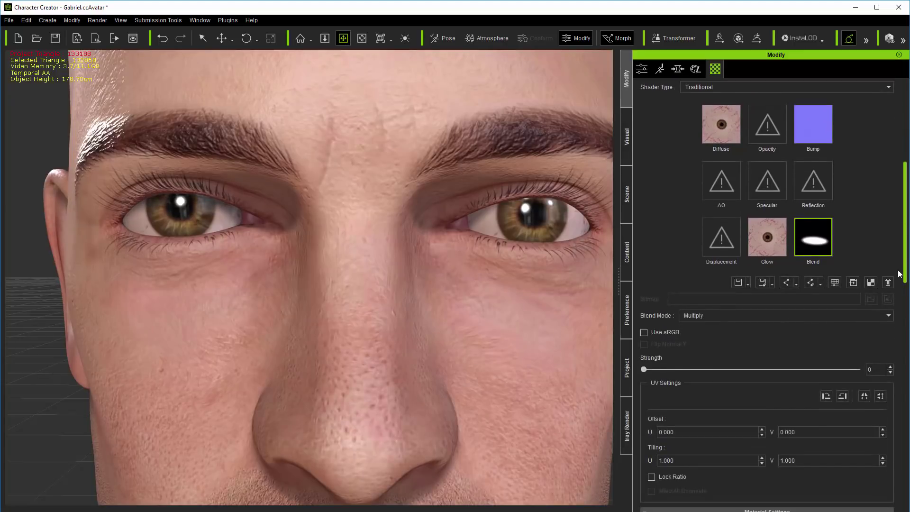
pyautogui.moveTo(644, 370); pyautogui.dragTo(908, 381)
pyautogui.scroll(-5, 368, 279)
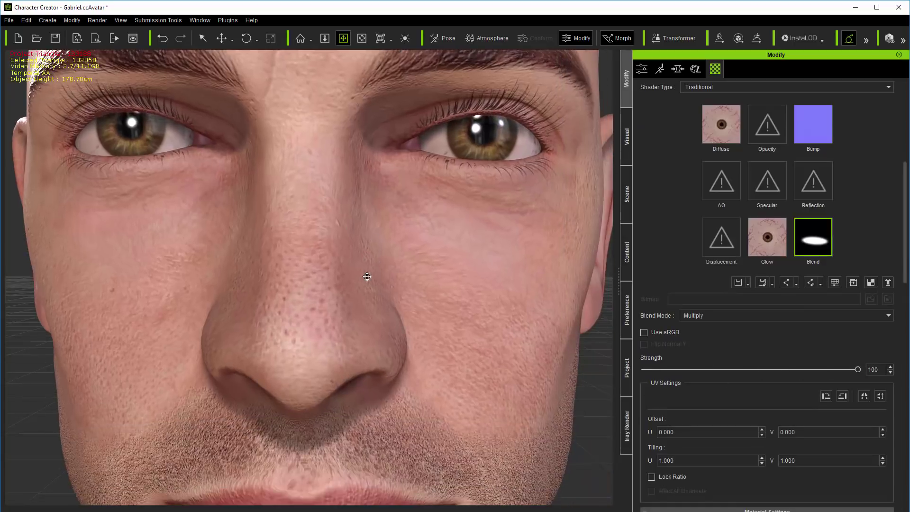
pyautogui.scroll(2, 379, 313)
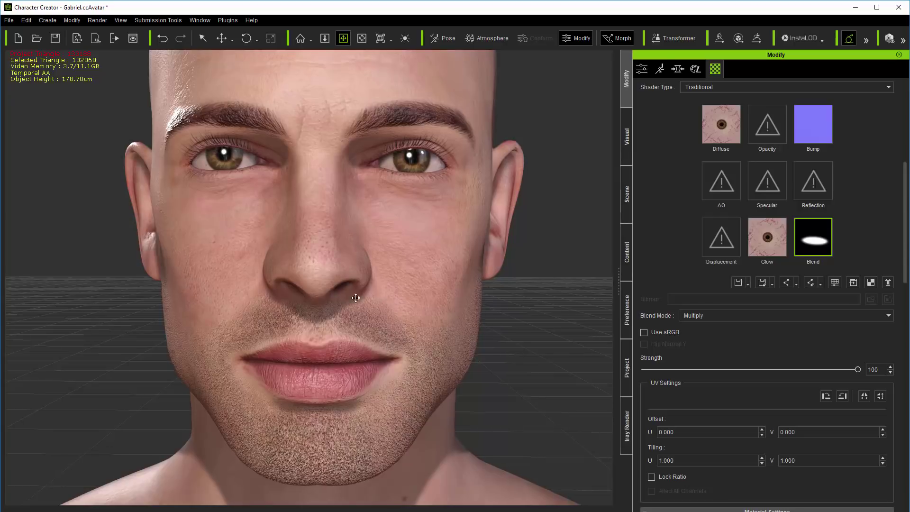
# Rotate the avatar's eyes in the facial muscle editor to check their shading, and restore the default facial pose.
pyautogui.click(660, 69)
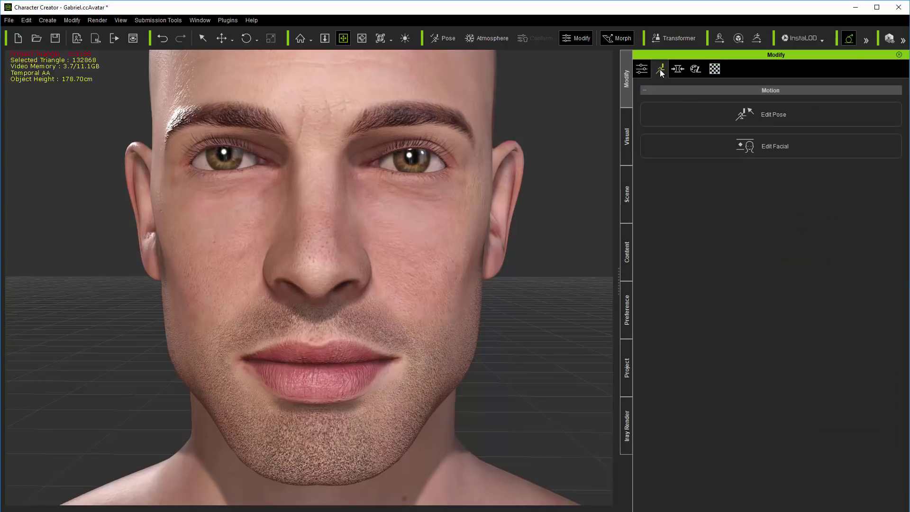
pyautogui.click(737, 144)
pyautogui.moveTo(755, 217); pyautogui.dragTo(741, 166)
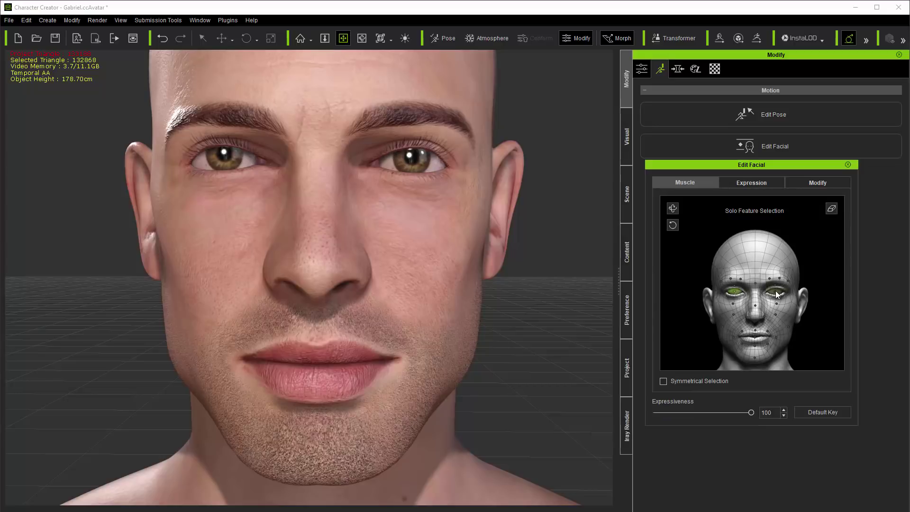
pyautogui.moveTo(726, 254); pyautogui.dragTo(556, 193)
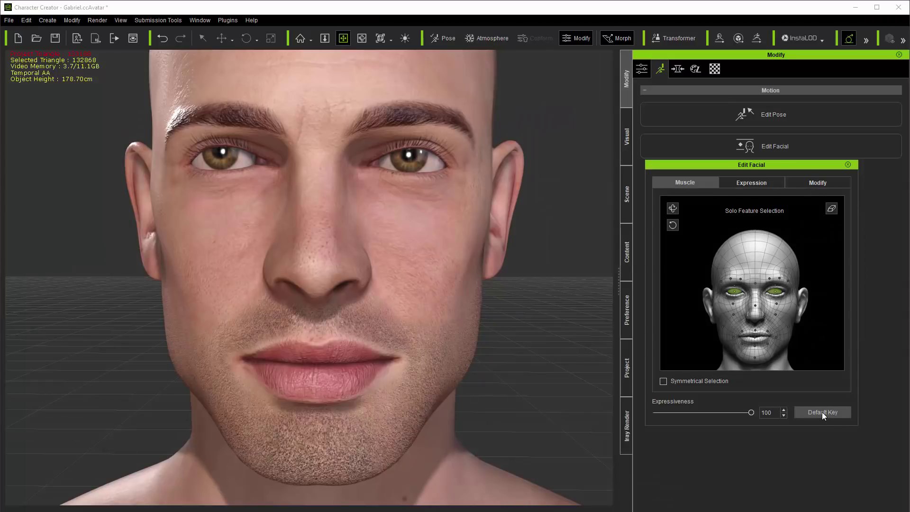
pyautogui.moveTo(761, 166); pyautogui.dragTo(509, 227)
# Lower the blend texture strength of the Std_Eye_L material to about 50.
pyautogui.click(715, 69)
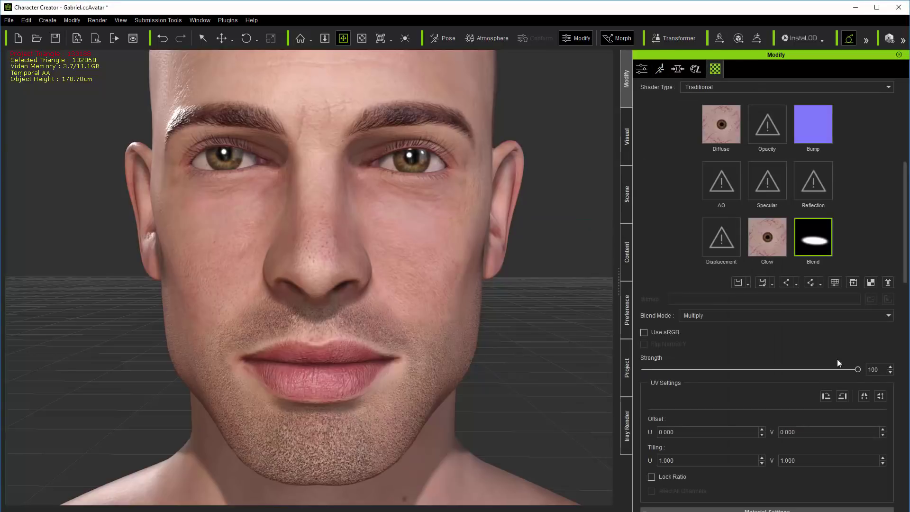
pyautogui.scroll(5, 757, 285)
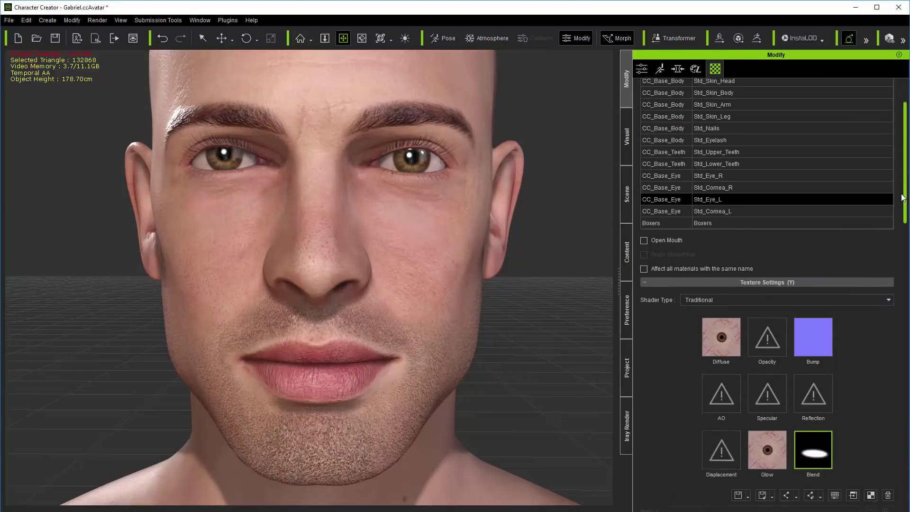
pyautogui.click(739, 229)
pyautogui.scroll(-4, 897, 285)
pyautogui.scroll(-4, 897, 285)
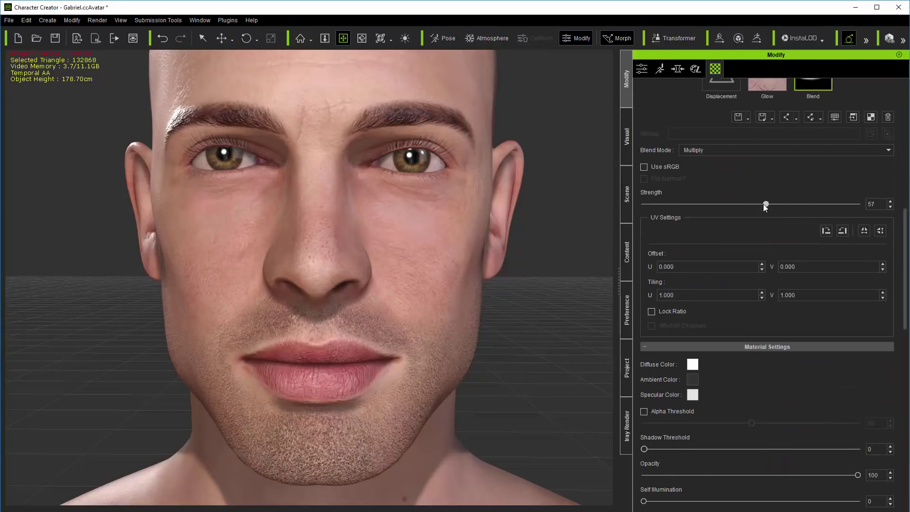
pyautogui.moveTo(763, 203); pyautogui.dragTo(753, 204)
# Reopen the facial editor to check the eyes with the reduced blend, and close it.
pyautogui.click(660, 69)
pyautogui.click(759, 149)
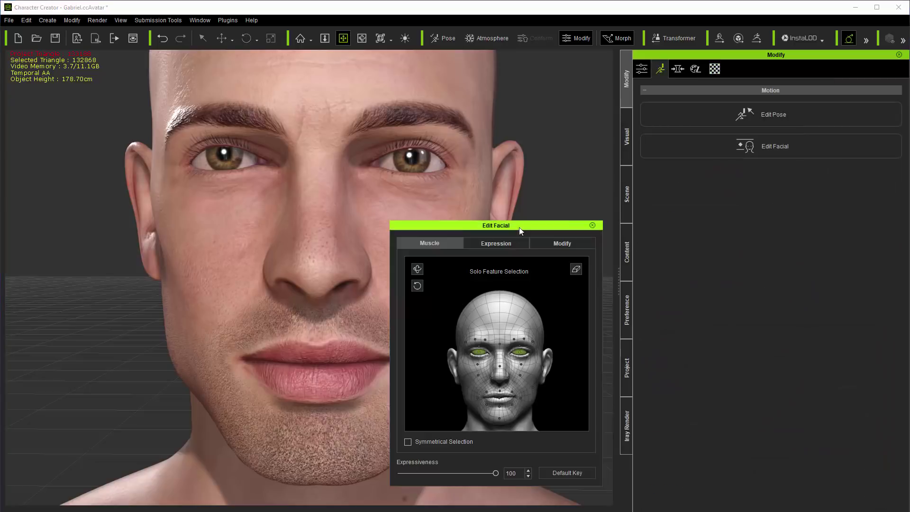
pyautogui.moveTo(519, 227); pyautogui.dragTo(717, 194)
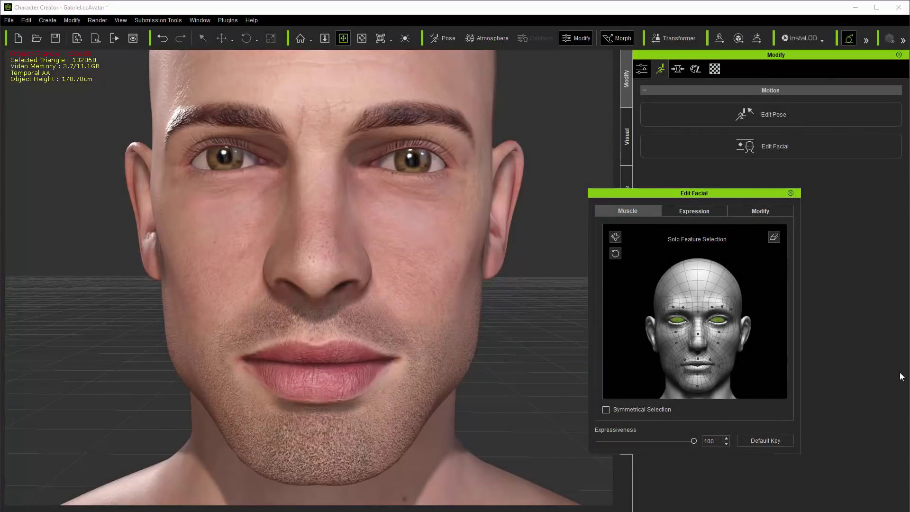
pyautogui.click(790, 193)
# Set the eye material's blend texture strength to 50.
pyautogui.click(715, 69)
pyautogui.scroll(1, 753, 242)
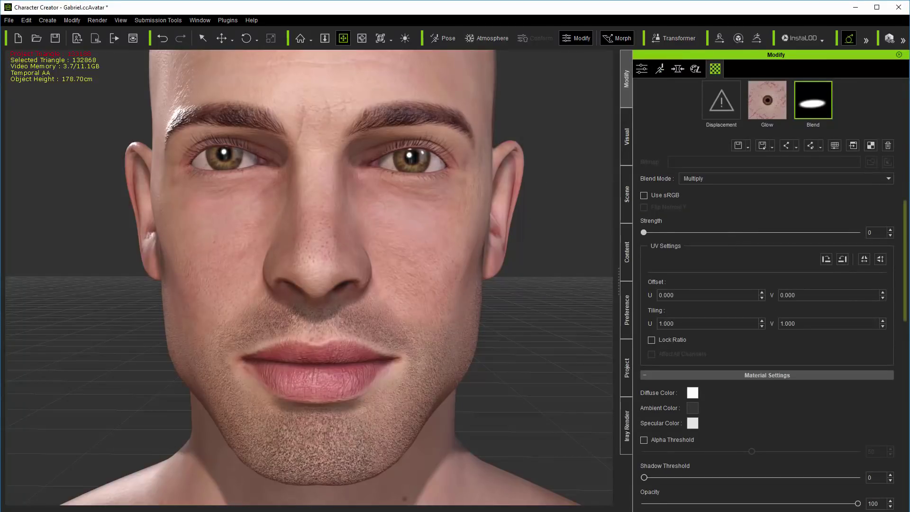
pyautogui.scroll(6, 740, 199)
pyautogui.scroll(-5, 753, 254)
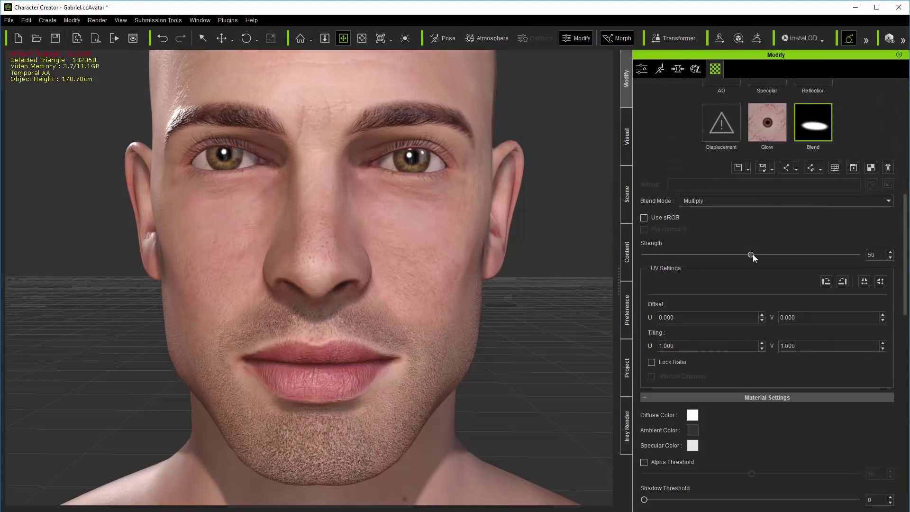
# Set the shadow bias to -0.50.
pyautogui.click(625, 157)
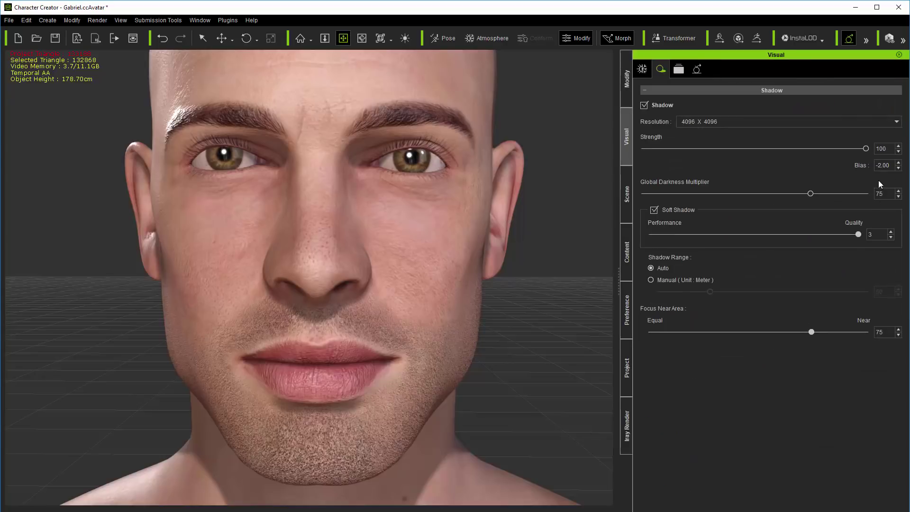
pyautogui.doubleClick(883, 165)
pyautogui.write('0.5')
pyautogui.press('Return')
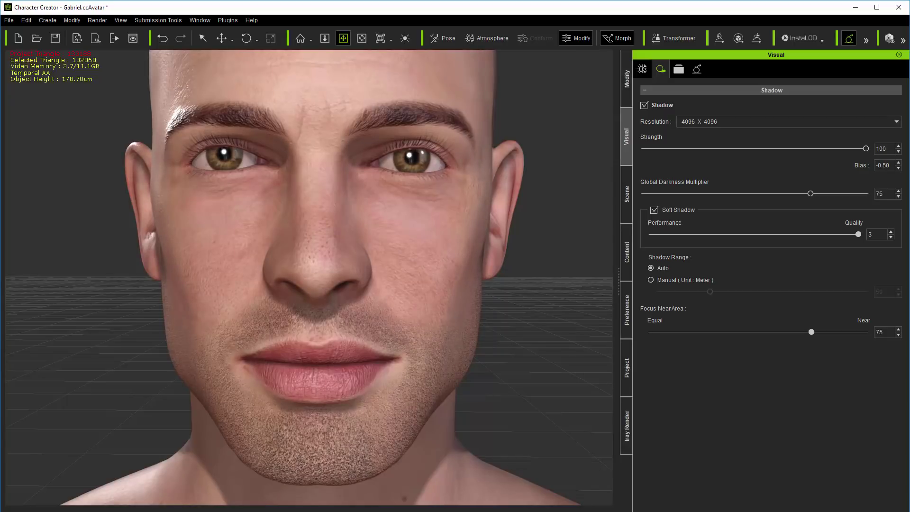
# Examine the shadows on the avatar's face, neck, chest and armpit from an angle and up close.
pyautogui.press('c')
pyautogui.moveTo(487, 260); pyautogui.dragTo(382, 225)
pyautogui.scroll(-5, 384, 230)
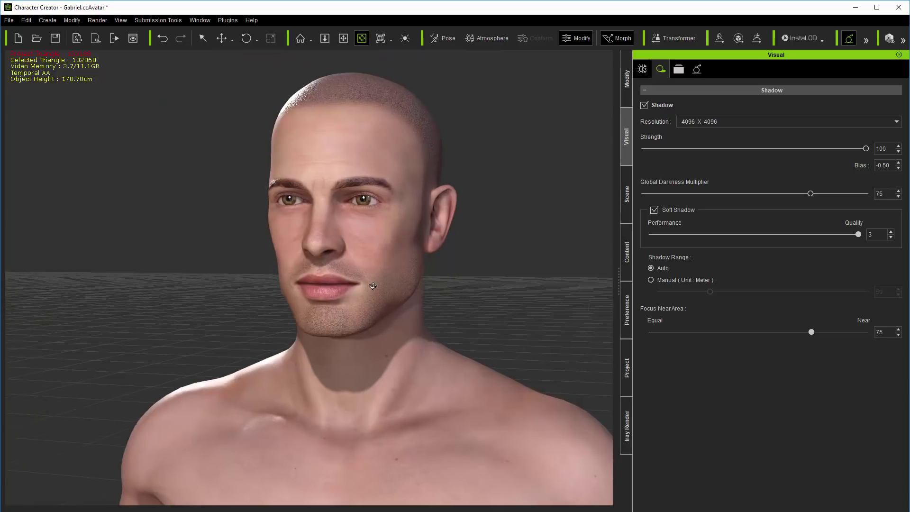
pyautogui.press('x')
pyautogui.moveTo(401, 315); pyautogui.dragTo(396, 245)
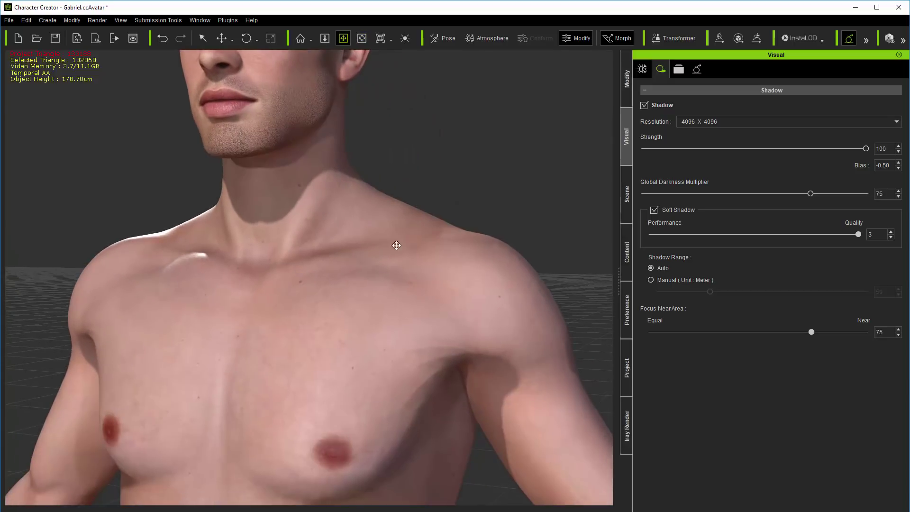
pyautogui.scroll(5, 450, 374)
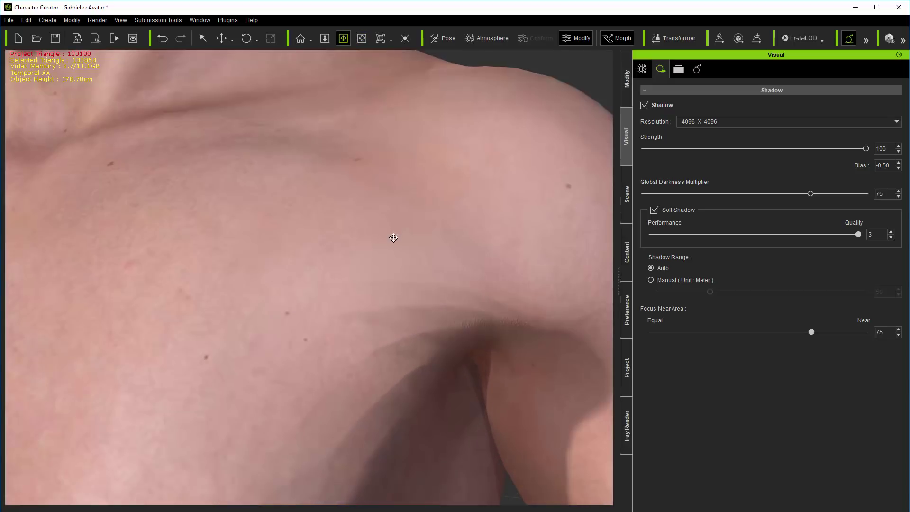
pyautogui.scroll(-5, 386, 232)
pyautogui.moveTo(384, 234); pyautogui.dragTo(407, 296)
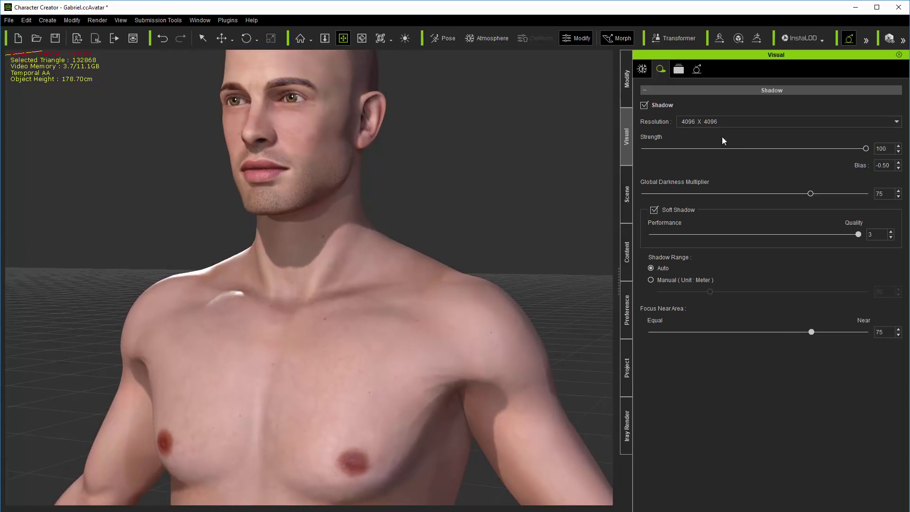
# Lower the shadow resolution to 2048 X 2048 and finally to 1024 X 1024, and check the shadows on the whole body.
pyautogui.click(718, 121)
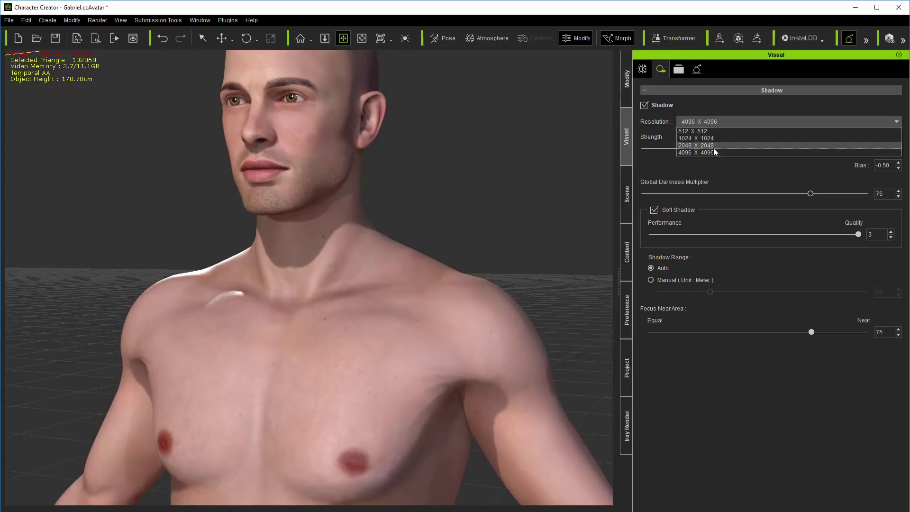
pyautogui.click(714, 147)
pyautogui.click(719, 121)
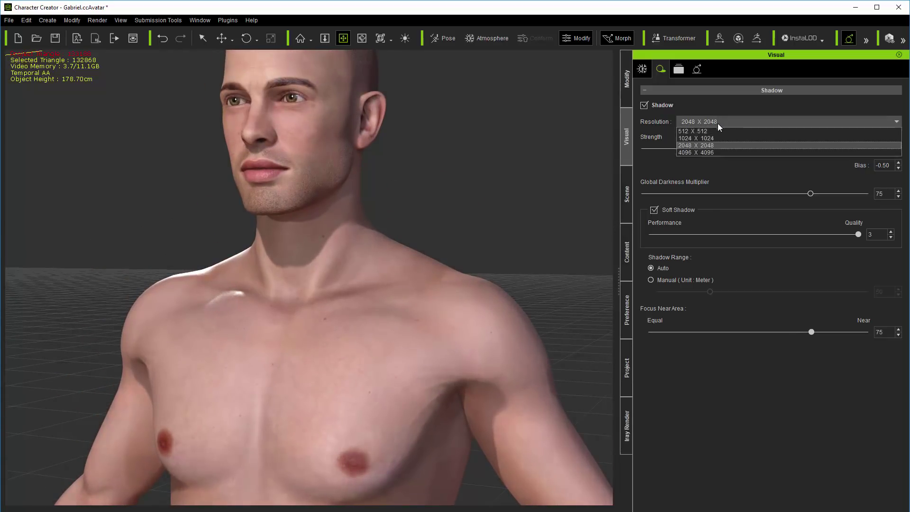
pyautogui.click(715, 138)
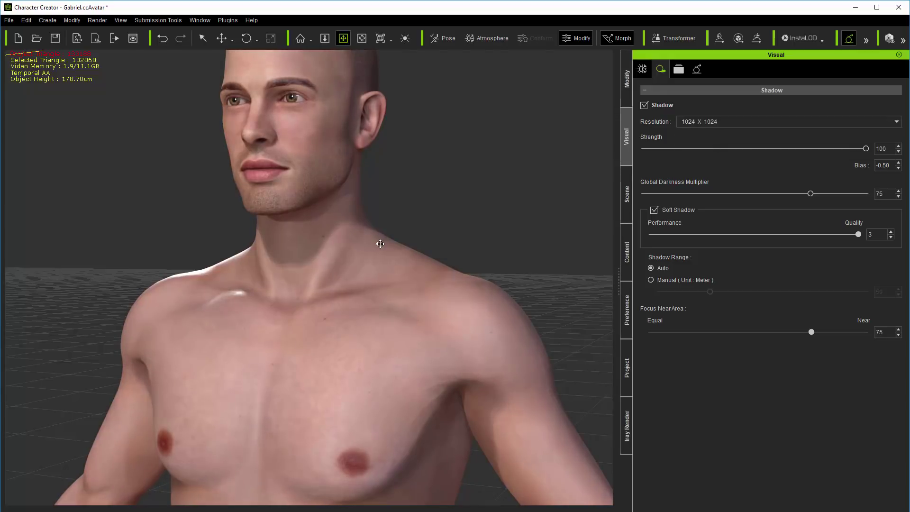
pyautogui.moveTo(380, 243); pyautogui.dragTo(430, 247, button='right')
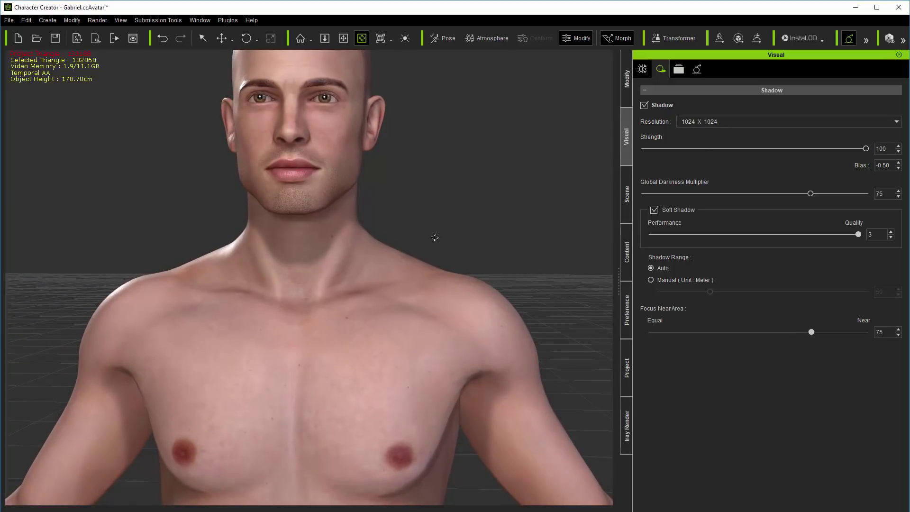
pyautogui.scroll(-5, 412, 236)
pyautogui.moveTo(433, 299); pyautogui.dragTo(376, 232, button='middle')
pyautogui.scroll(-4, 393, 221)
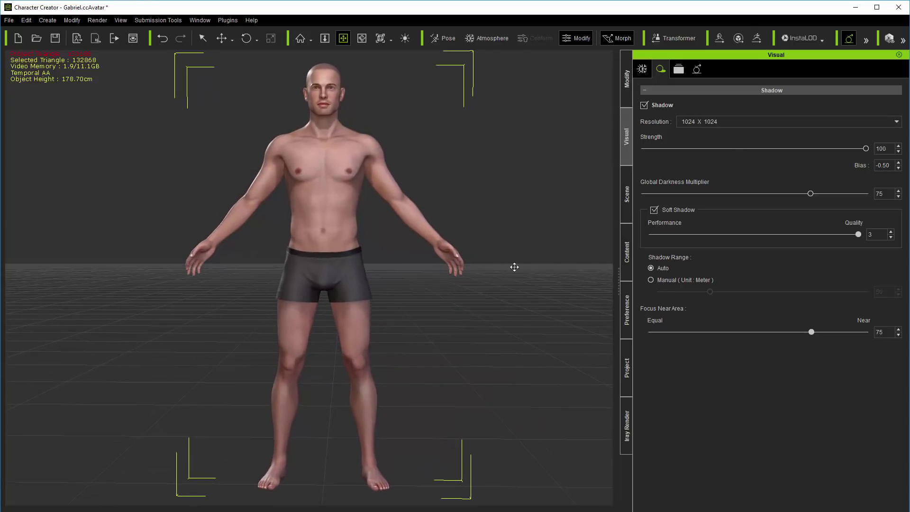
# Load the Aanya avatar from the CC3_RTL base templates as a full avatar replacement.
pyautogui.click(626, 252)
pyautogui.doubleClick(775, 205)
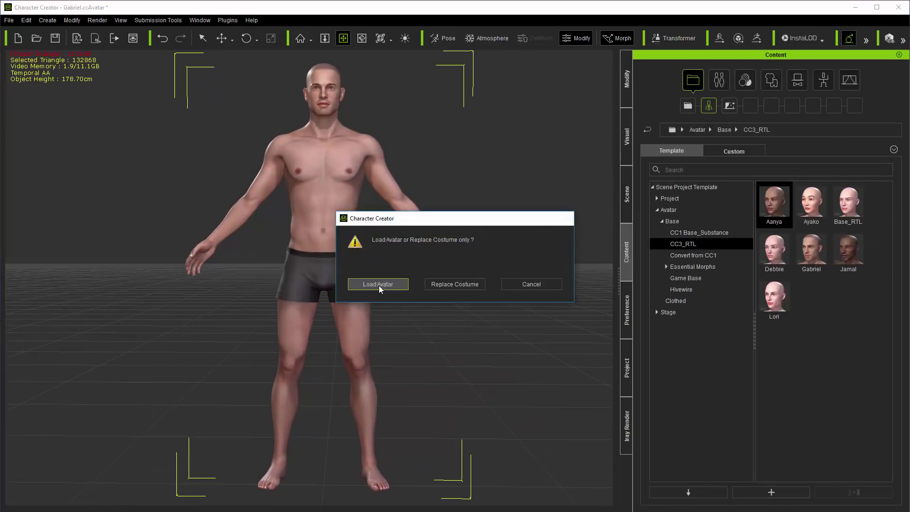
pyautogui.click(379, 285)
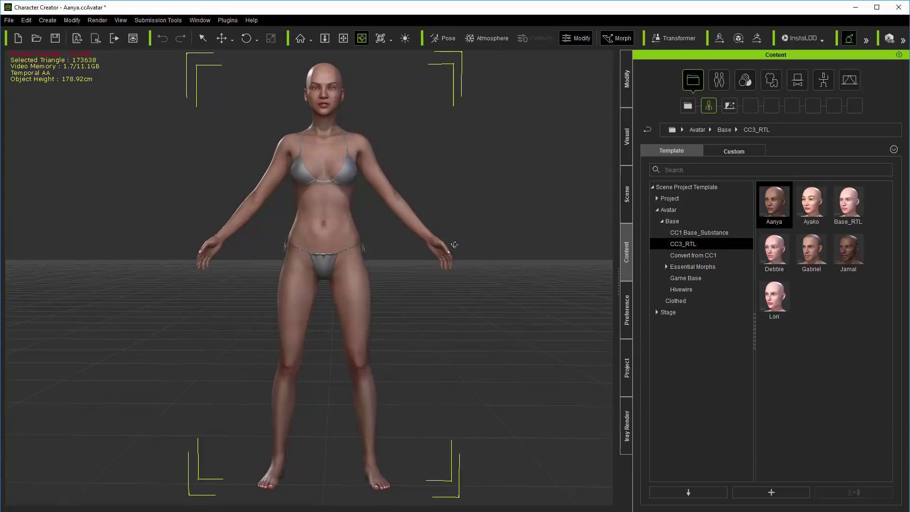
pyautogui.scroll(5, 354, 191)
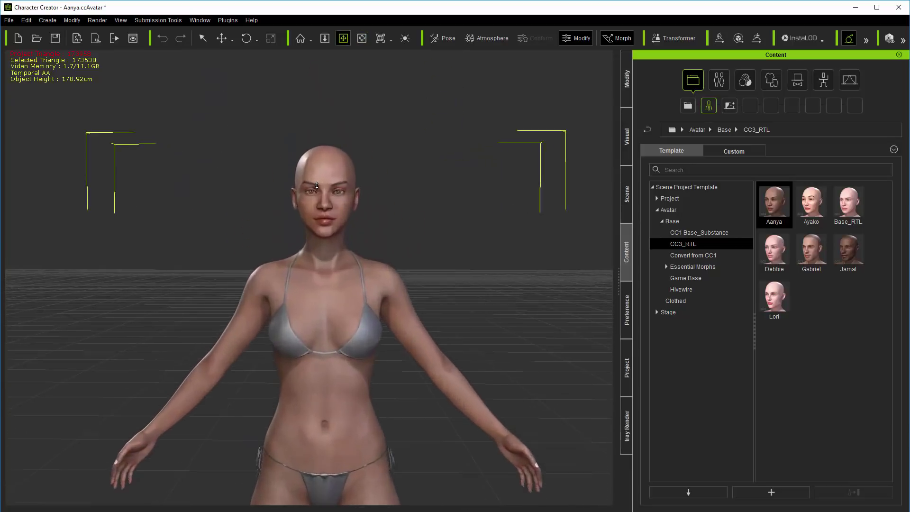
# Deactivate image-based lighting and check the shading of the avatar's face up close.
pyautogui.scroll(5, 334, 229)
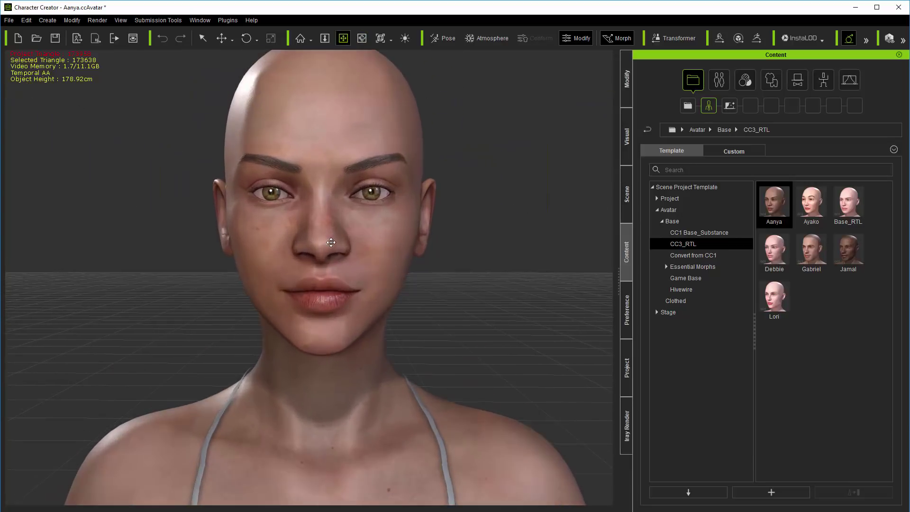
pyautogui.moveTo(337, 261); pyautogui.dragTo(170, 289, button='right')
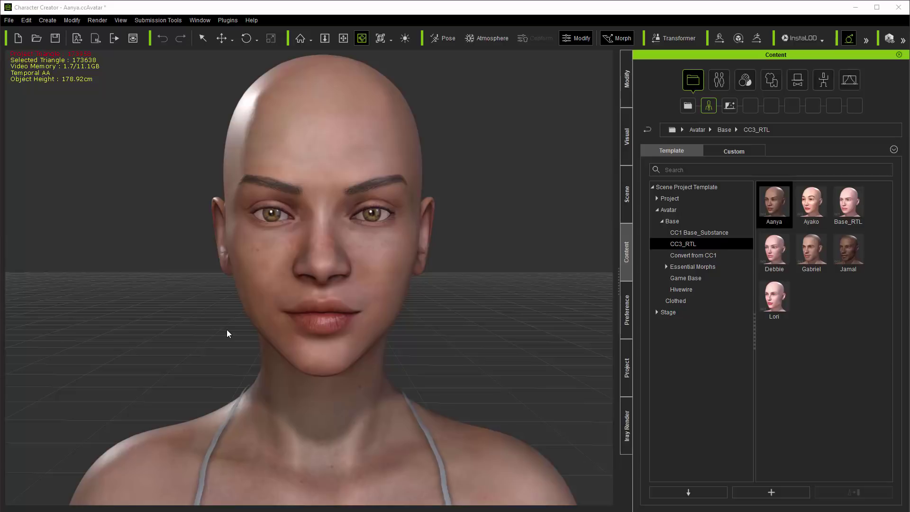
pyautogui.click(624, 129)
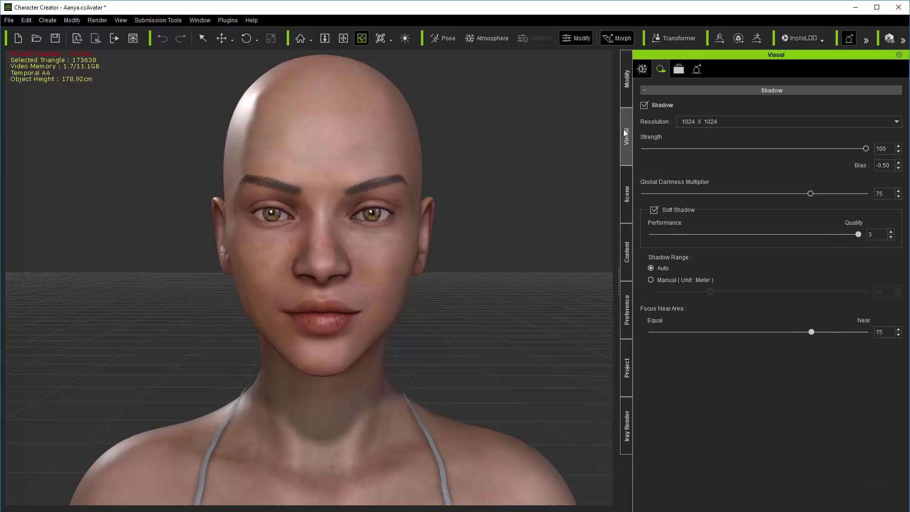
pyautogui.click(641, 70)
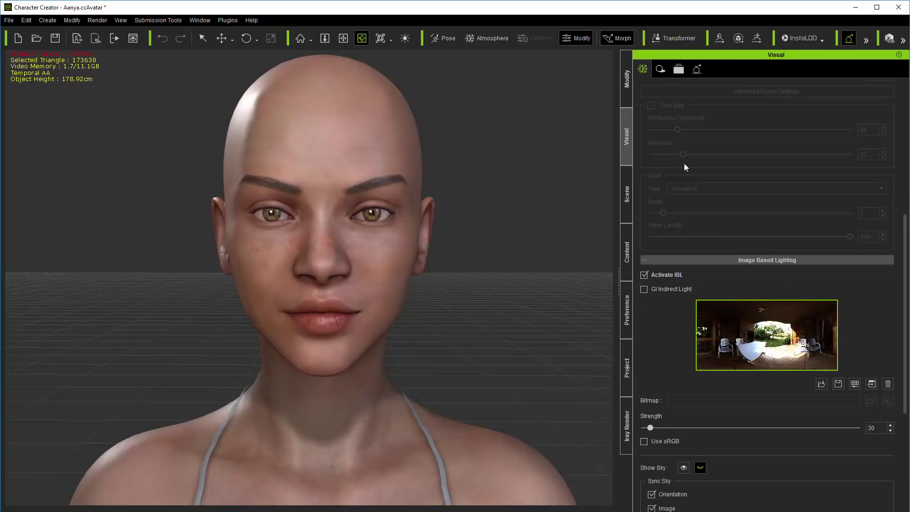
pyautogui.click(644, 275)
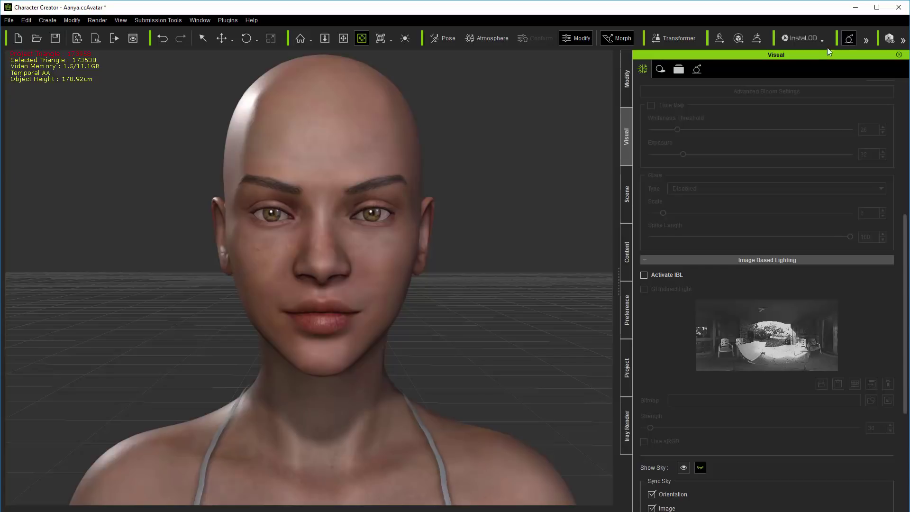
pyautogui.moveTo(488, 300)
pyautogui.mouseDown(button='right')
pyautogui.moveTo(126, 297)
pyautogui.moveTo(572, 288)
pyautogui.moveTo(360, 299)
pyautogui.moveTo(561, 305)
pyautogui.moveTo(455, 309)
pyautogui.moveTo(502, 303)
pyautogui.mouseUp(button='right')
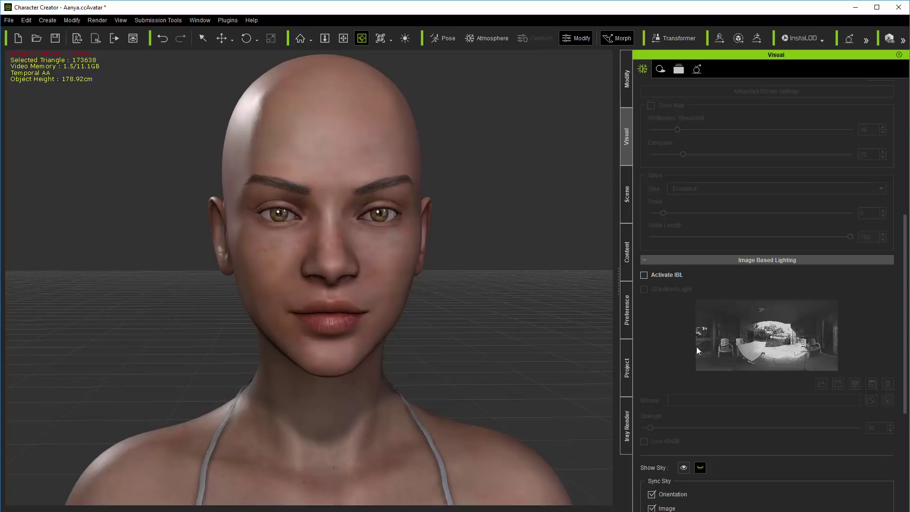
# Try image-based lighting at strengths 13 and 9 with and without sRGB, restore strength 30, and deactivate image-based lighting again.
pyautogui.click(644, 273)
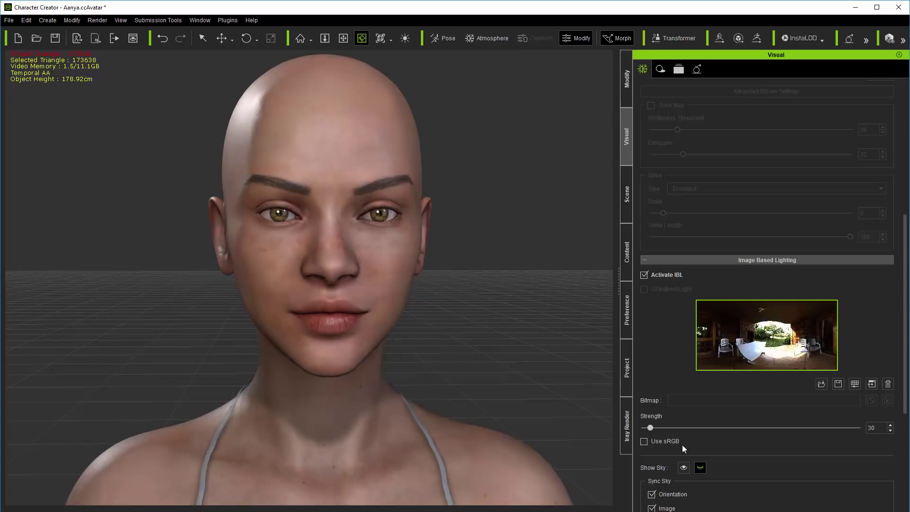
pyautogui.moveTo(651, 428)
pyautogui.mouseDown()
pyautogui.moveTo(681, 427)
pyautogui.moveTo(650, 429)
pyautogui.mouseUp()
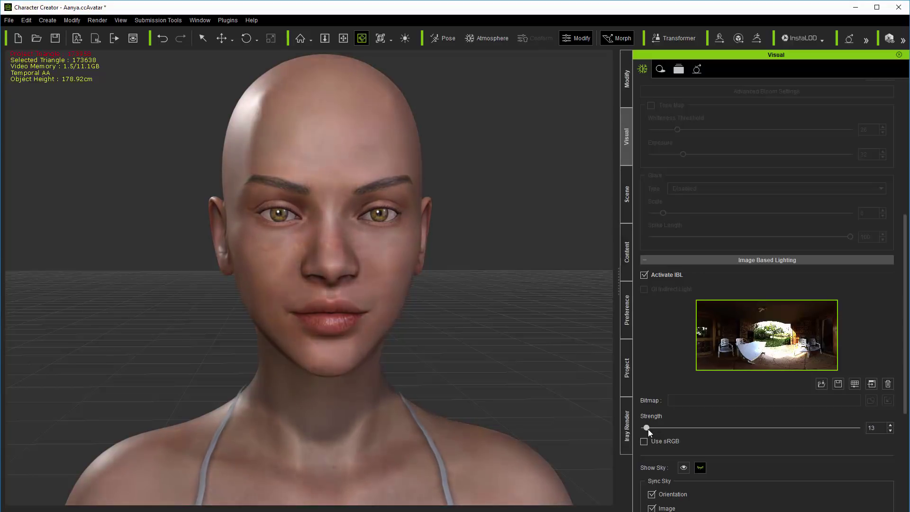
pyautogui.click(645, 441)
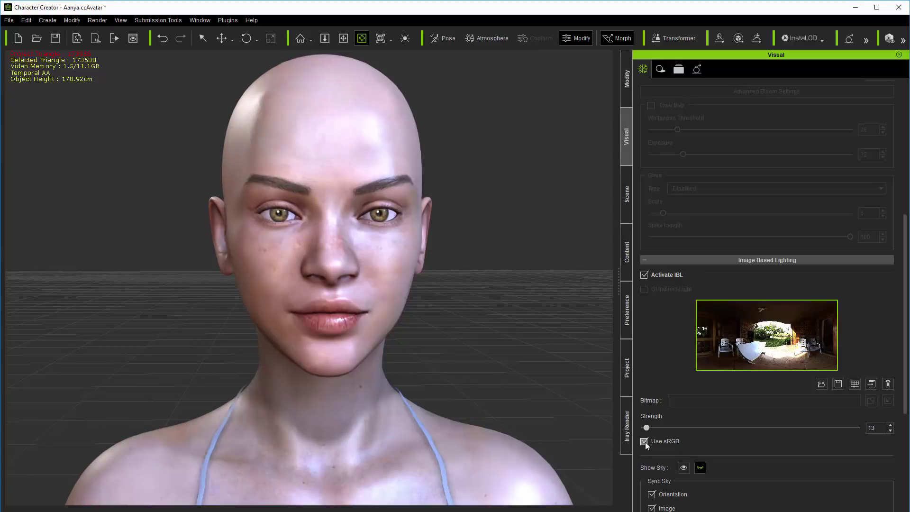
pyautogui.moveTo(644, 428); pyautogui.dragTo(645, 427)
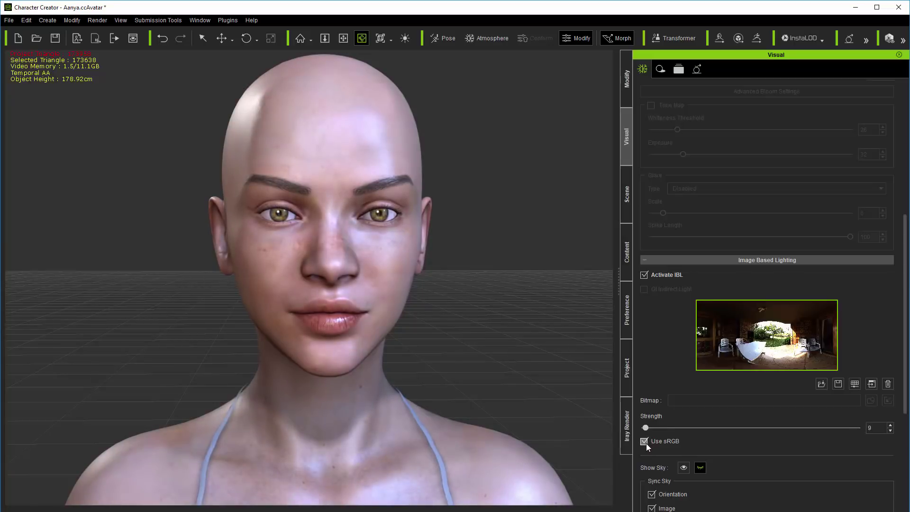
pyautogui.click(645, 442)
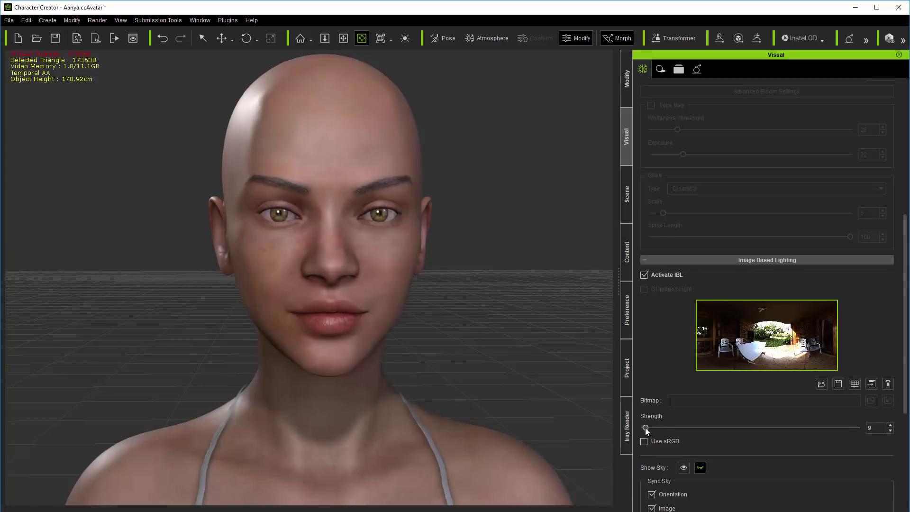
pyautogui.moveTo(648, 429); pyautogui.dragTo(652, 430)
pyautogui.click(645, 276)
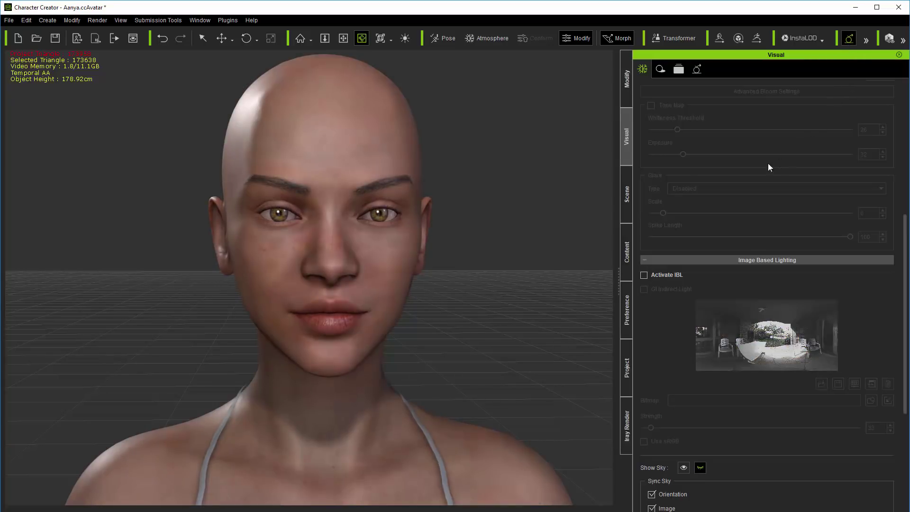
# Set the diffuse bounce strength of the global illumination to 11.5 and turn global illumination off.
pyautogui.click(698, 70)
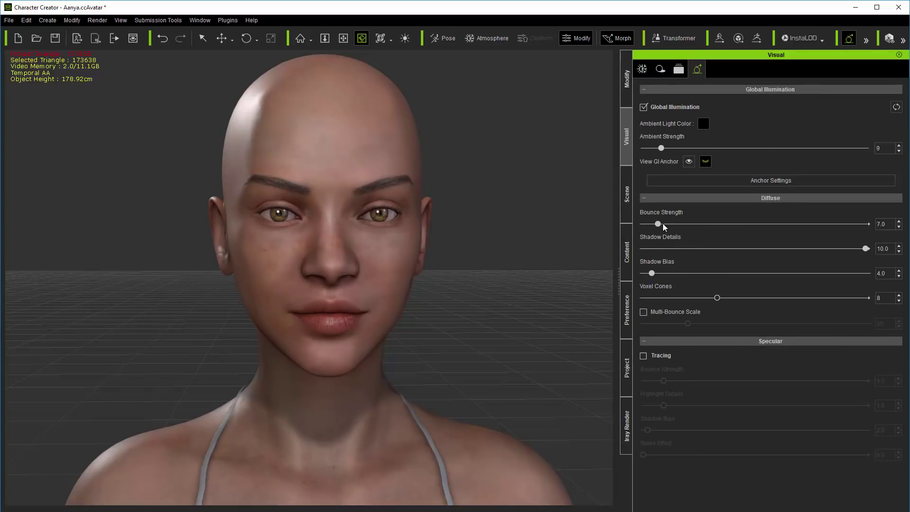
pyautogui.moveTo(663, 224); pyautogui.dragTo(720, 224)
pyautogui.moveTo(660, 227)
pyautogui.mouseDown()
pyautogui.moveTo(750, 227)
pyautogui.moveTo(671, 235)
pyautogui.mouseUp()
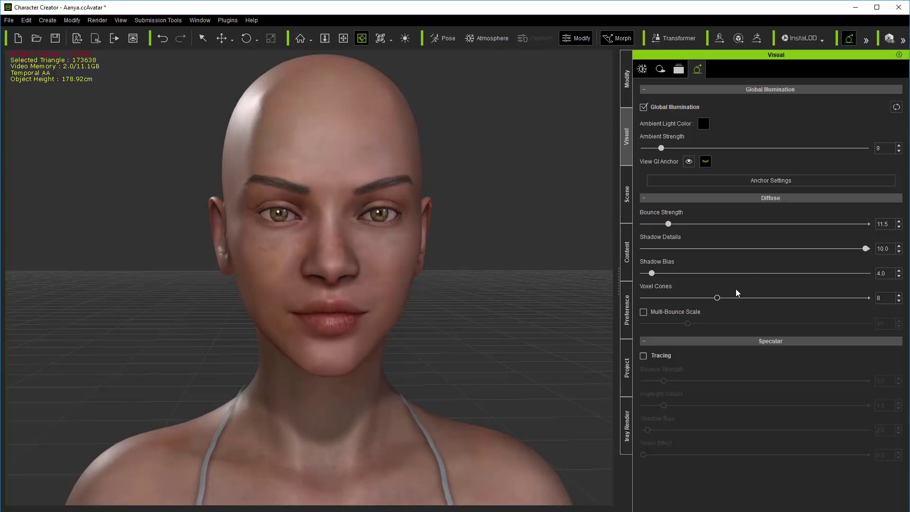
pyautogui.click(849, 40)
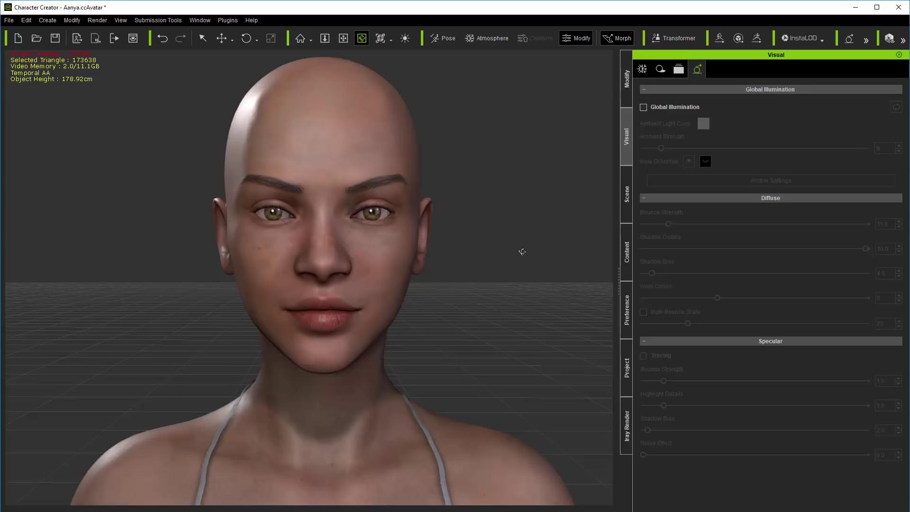
# Set the glow strength of the left eye material Std_Eye_L to 20.
pyautogui.click(627, 83)
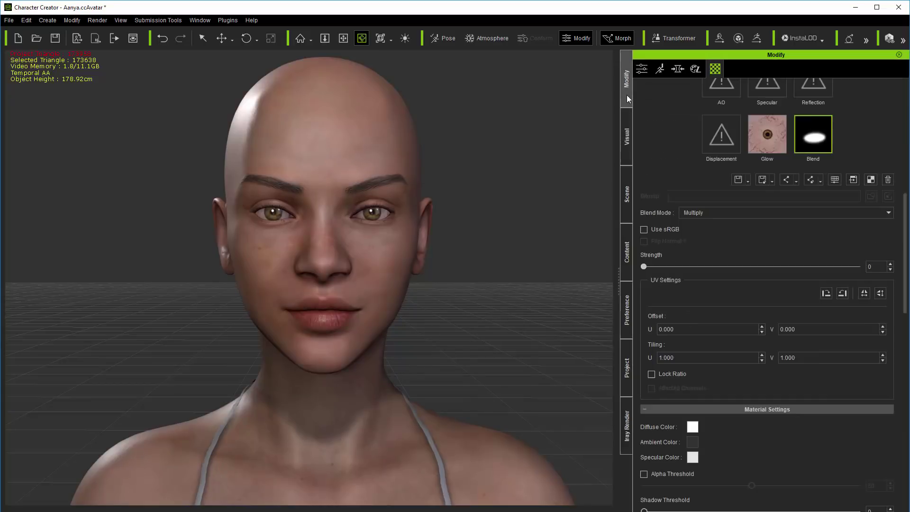
pyautogui.scroll(5, 679, 166)
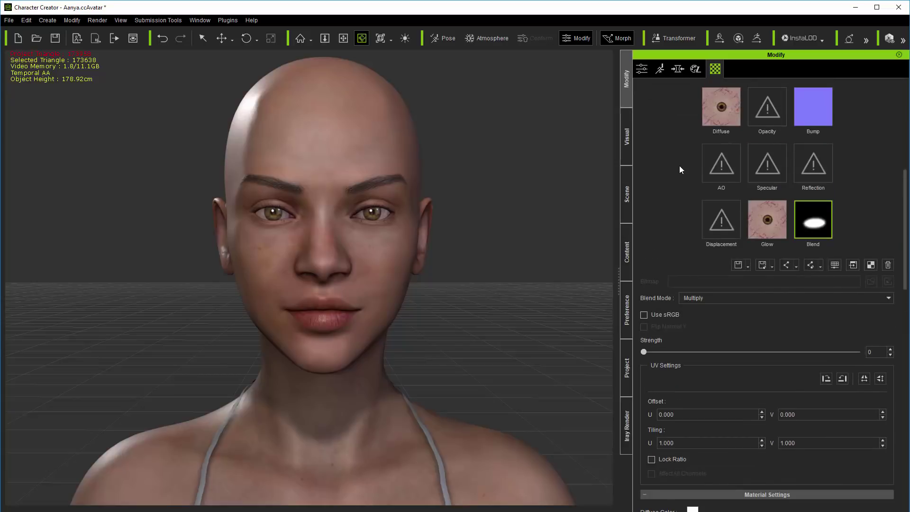
pyautogui.scroll(3, 679, 175)
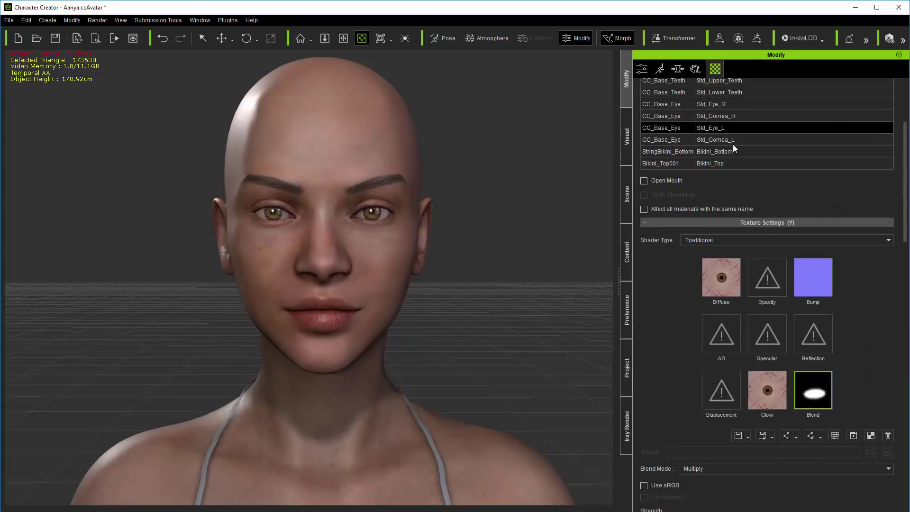
pyautogui.click(762, 393)
pyautogui.scroll(-3, 659, 310)
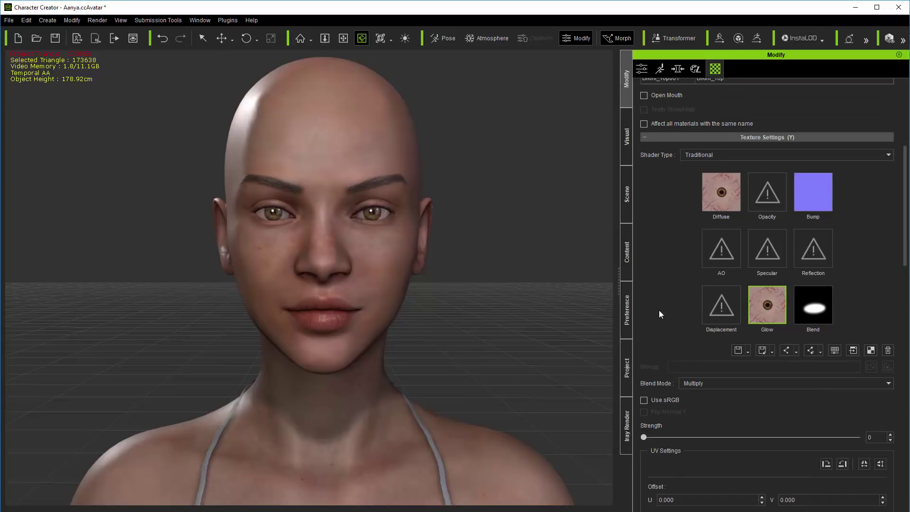
pyautogui.scroll(-2, 692, 304)
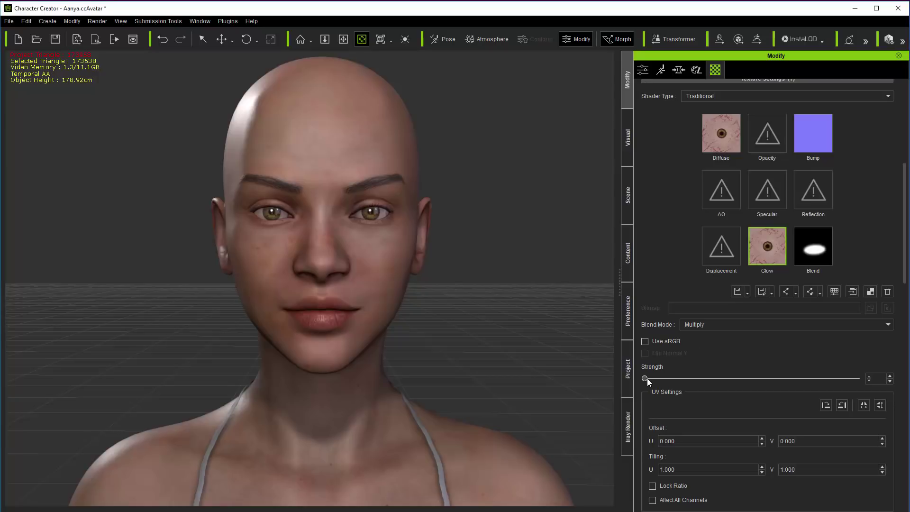
pyautogui.moveTo(646, 379)
pyautogui.mouseDown()
pyautogui.moveTo(853, 380)
pyautogui.moveTo(614, 389)
pyautogui.moveTo(867, 386)
pyautogui.moveTo(631, 388)
pyautogui.mouseUp()
pyautogui.write('20')
pyautogui.press('Return')
# Set the glow strength of the right eye material Std_Eye_R to 20.
pyautogui.scroll(3, 766, 297)
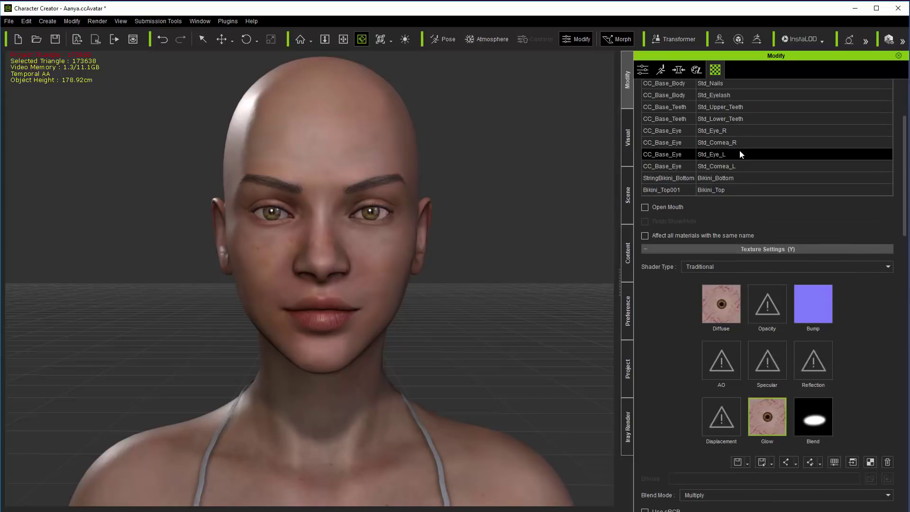
pyautogui.click(736, 130)
pyautogui.scroll(-4, 772, 284)
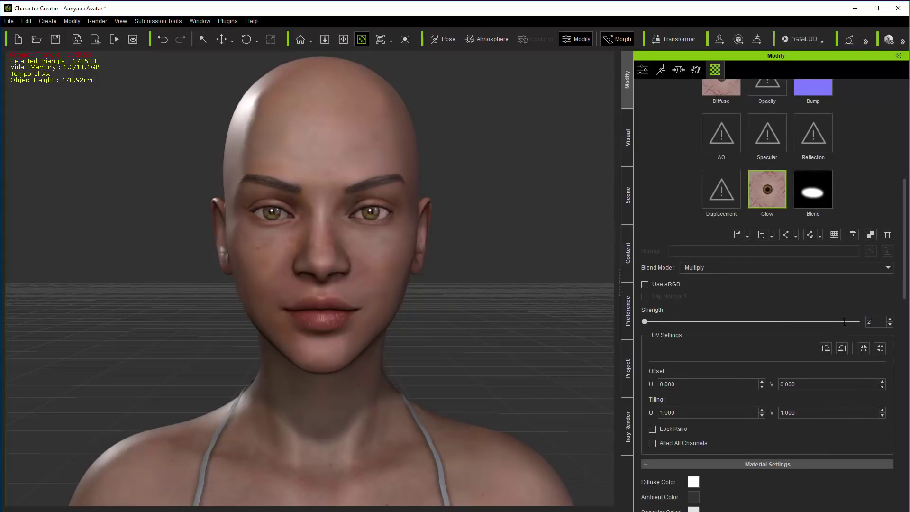
# Try a glow strength of 16 on the head skin material Std_Skin_Head, and reduce it to 3.
pyautogui.scroll(5, 767, 328)
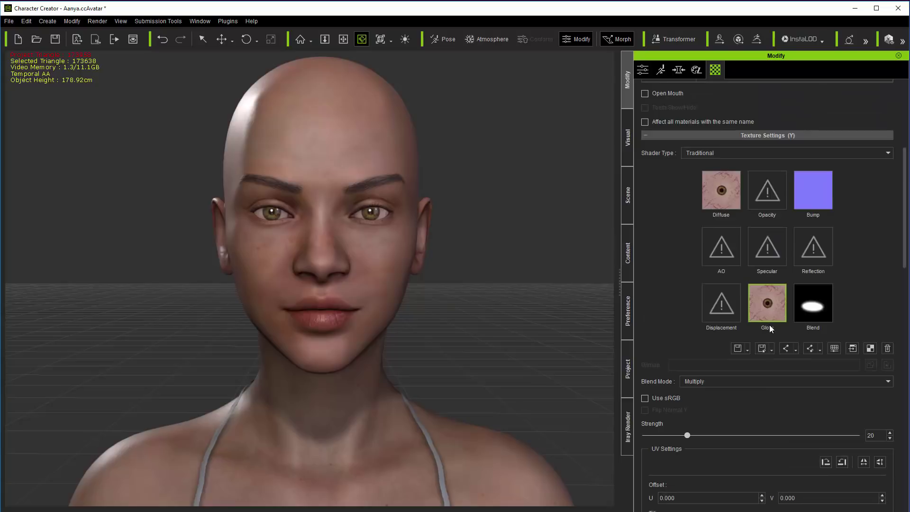
pyautogui.click(749, 94)
pyautogui.scroll(-4, 780, 303)
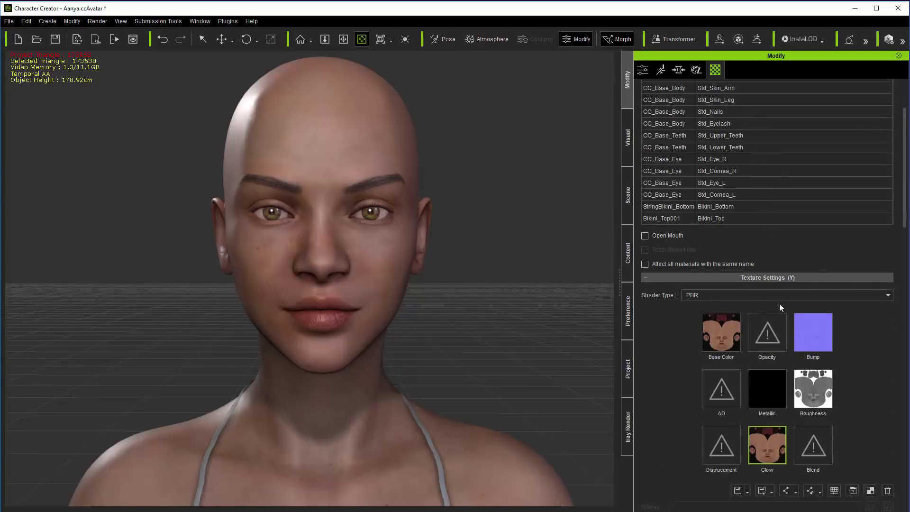
pyautogui.scroll(-1, 778, 299)
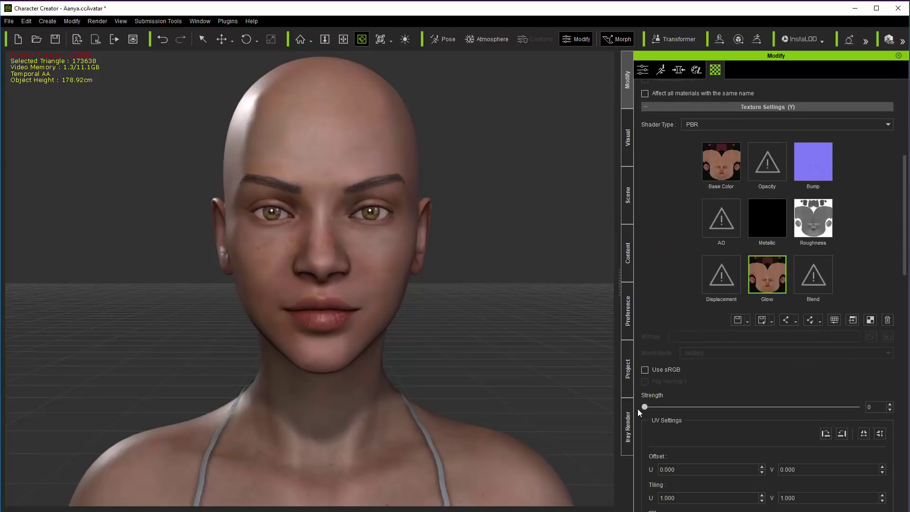
pyautogui.moveTo(655, 409); pyautogui.dragTo(679, 427)
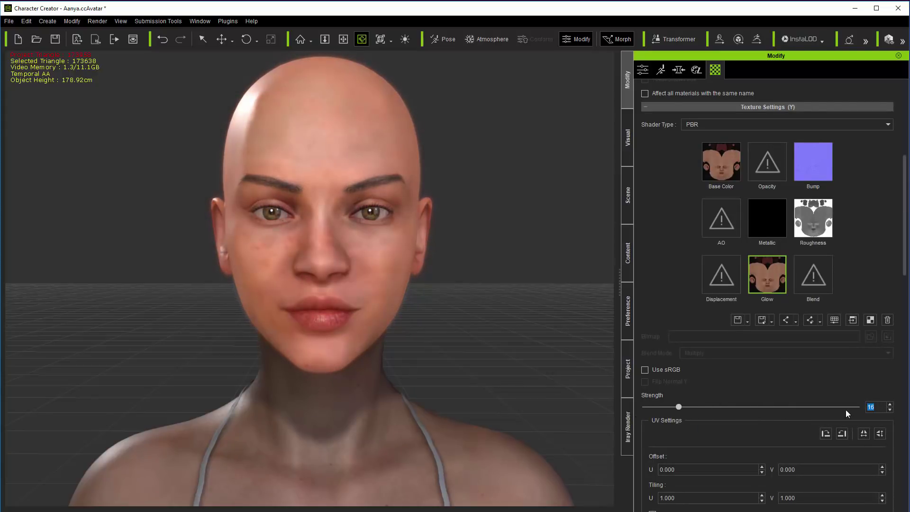
pyautogui.write('3')
pyautogui.press('Return')
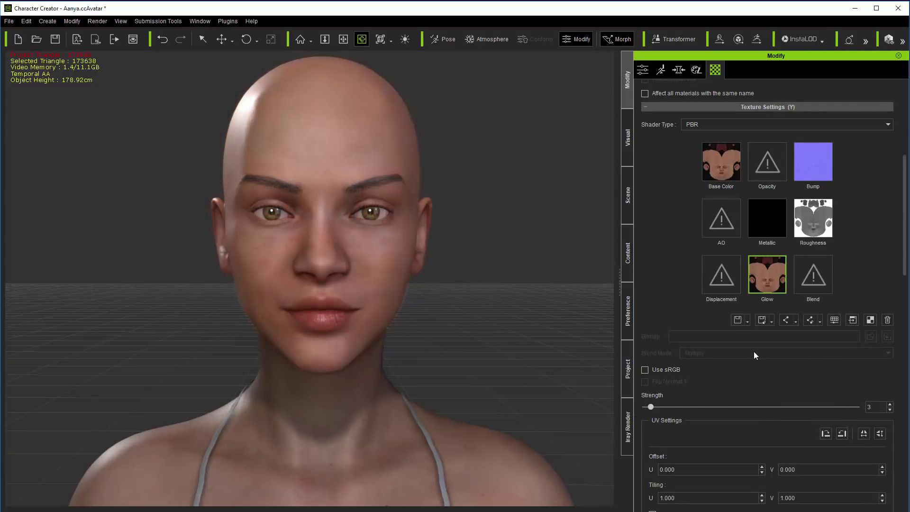
# Set the glow strength of the body skin material Std_Skin_Body to 3.
pyautogui.scroll(9, 759, 356)
pyautogui.click(747, 161)
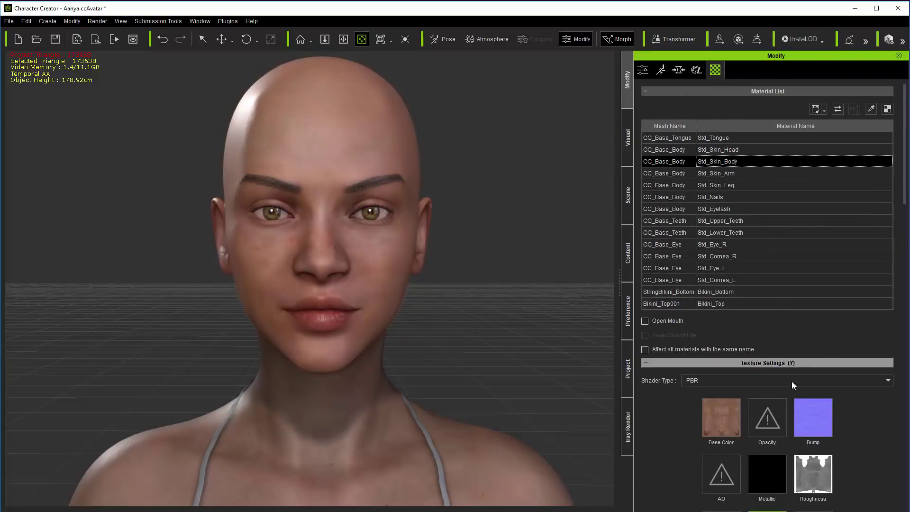
pyautogui.scroll(-6, 791, 380)
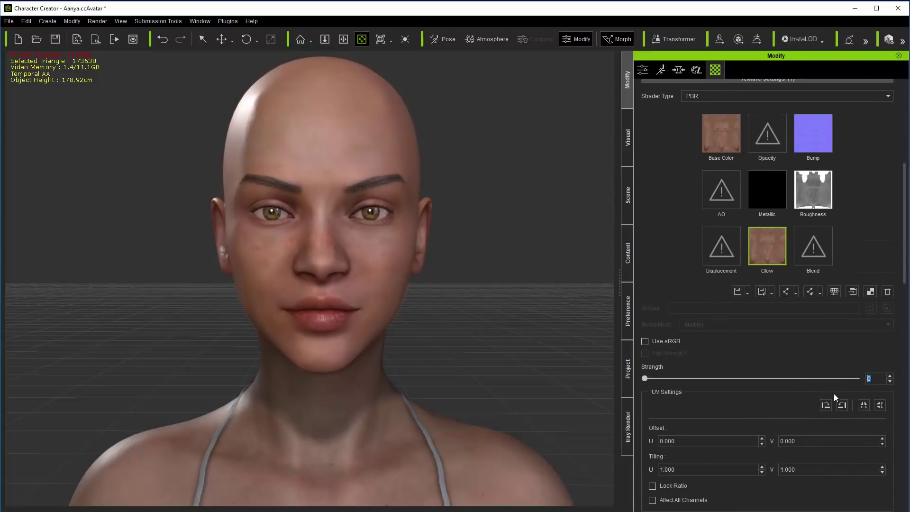
pyautogui.write('3')
pyautogui.press('Return')
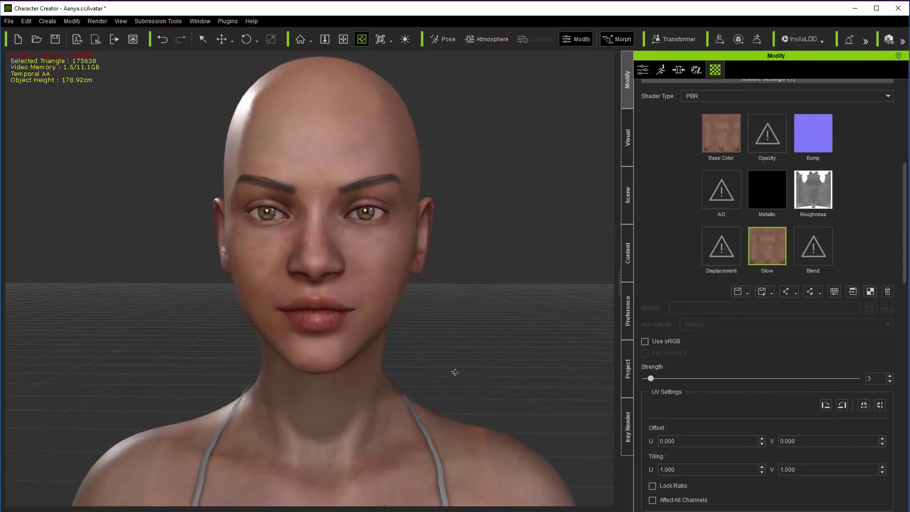
# Set the glow strength of the arm skin material Std_Skin_Arm to 3.
pyautogui.press('z')
pyautogui.moveTo(449, 323); pyautogui.dragTo(412, 203)
pyautogui.press('x')
pyautogui.scroll(5, 791, 312)
pyautogui.click(732, 175)
pyautogui.scroll(-5, 827, 328)
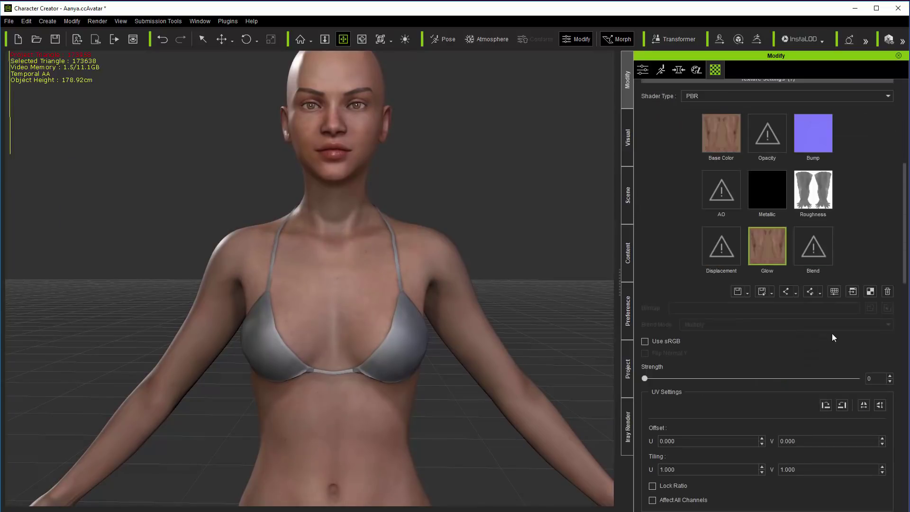
# Set the glow strength of the leg skin material Std_Skin_Leg to 3 and check the skin on the whole body.
pyautogui.moveTo(462, 417); pyautogui.dragTo(456, 283)
pyautogui.scroll(-5, 455, 283)
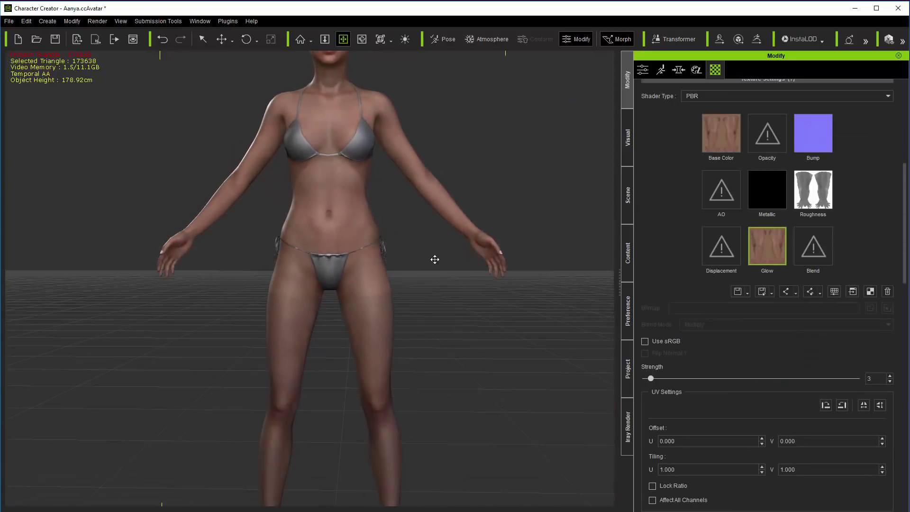
pyautogui.scroll(5, 764, 297)
pyautogui.scroll(-5, 764, 292)
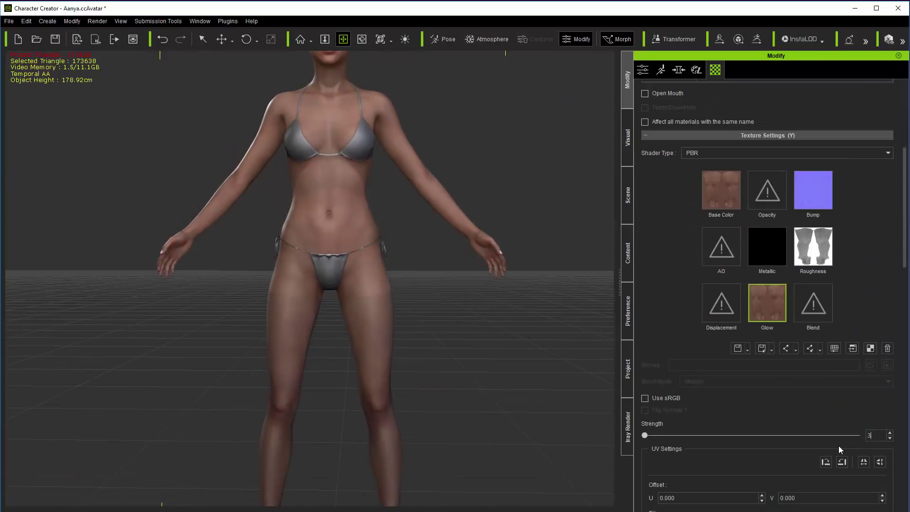
pyautogui.press('Return')
pyautogui.scroll(-3, 433, 279)
pyautogui.moveTo(455, 370); pyautogui.dragTo(443, 301, button='right')
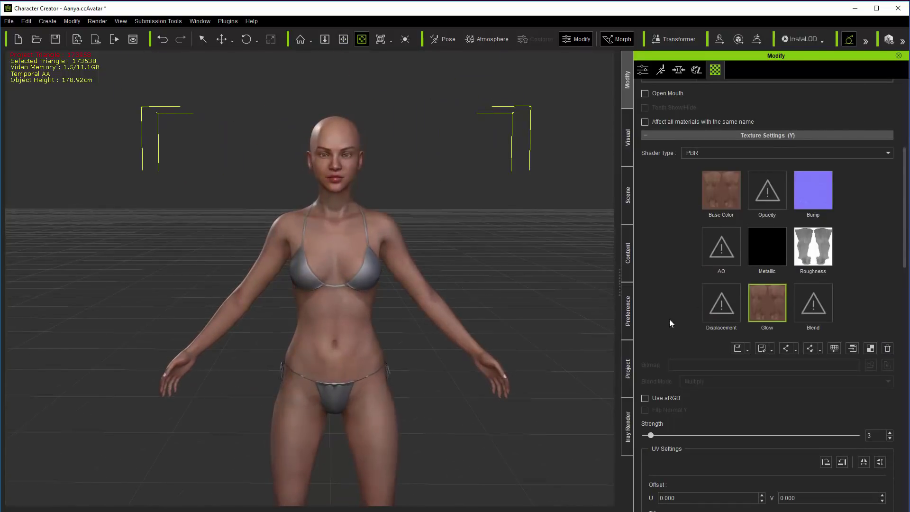
# Reactivate image-based lighting and check the avatar's skin.
pyautogui.click(628, 138)
pyautogui.click(645, 247)
pyautogui.scroll(5, 347, 155)
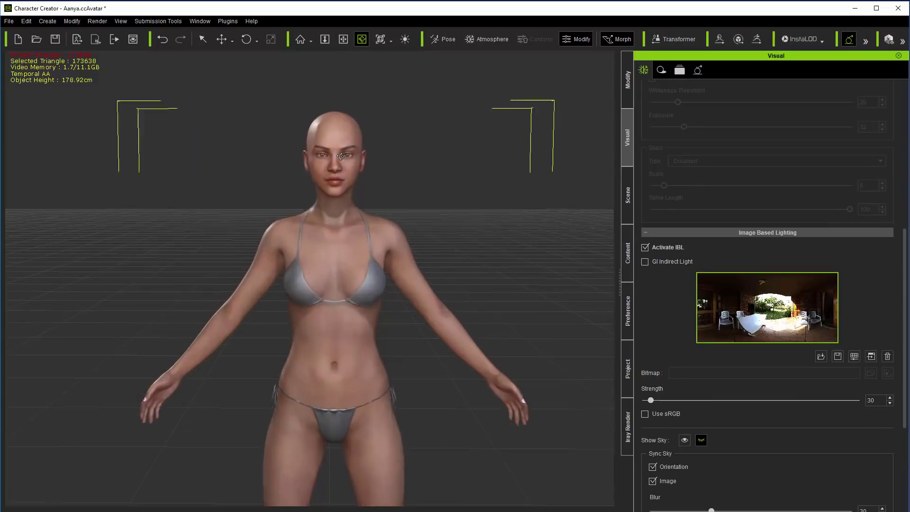
# Set the roughness texture brightness of Std_Skin_Head, Std_Skin_Body, Std_Skin_Arm and Std_Skin_Leg to -20.
pyautogui.moveTo(535, 239); pyautogui.dragTo(460, 283, button='right')
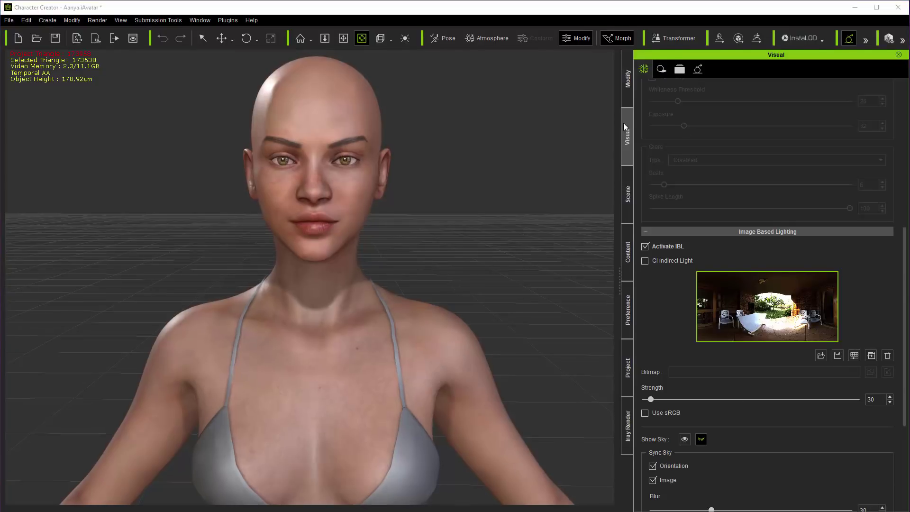
pyautogui.click(628, 92)
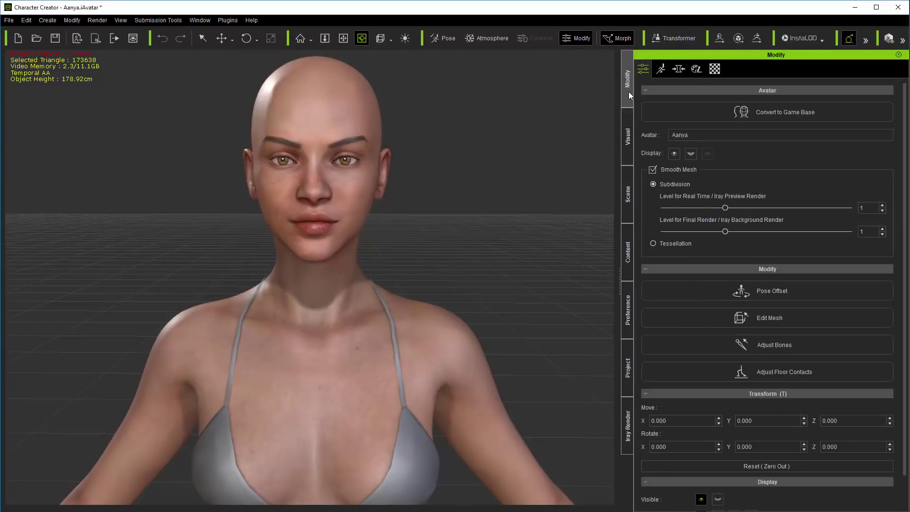
pyautogui.click(716, 69)
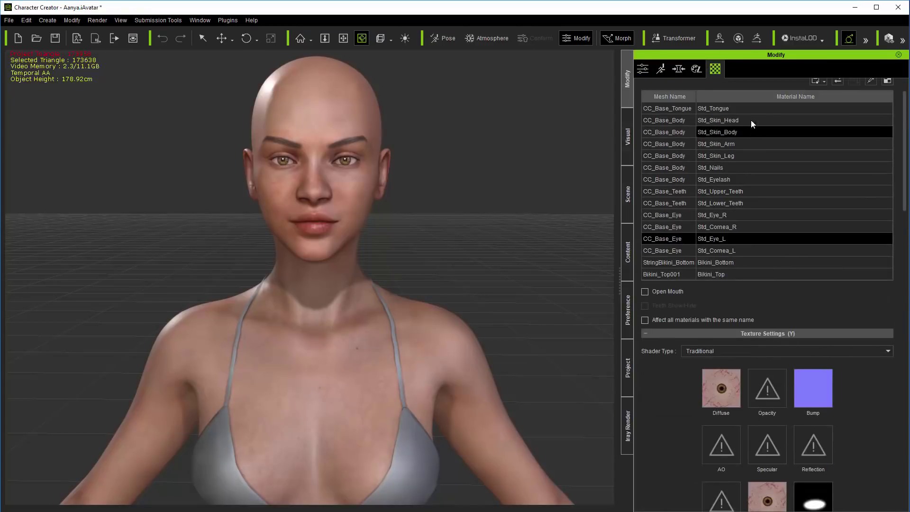
pyautogui.click(751, 120)
pyautogui.moveTo(751, 119); pyautogui.dragTo(743, 158)
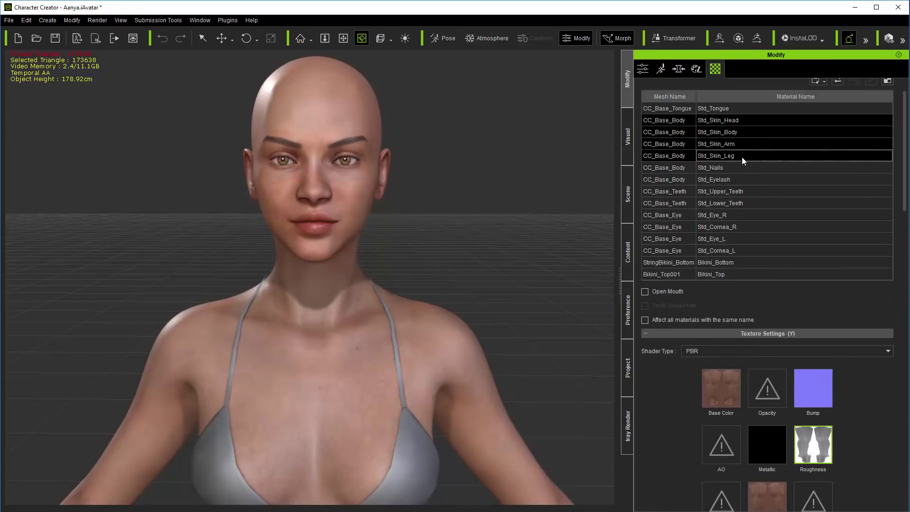
pyautogui.scroll(-3, 823, 320)
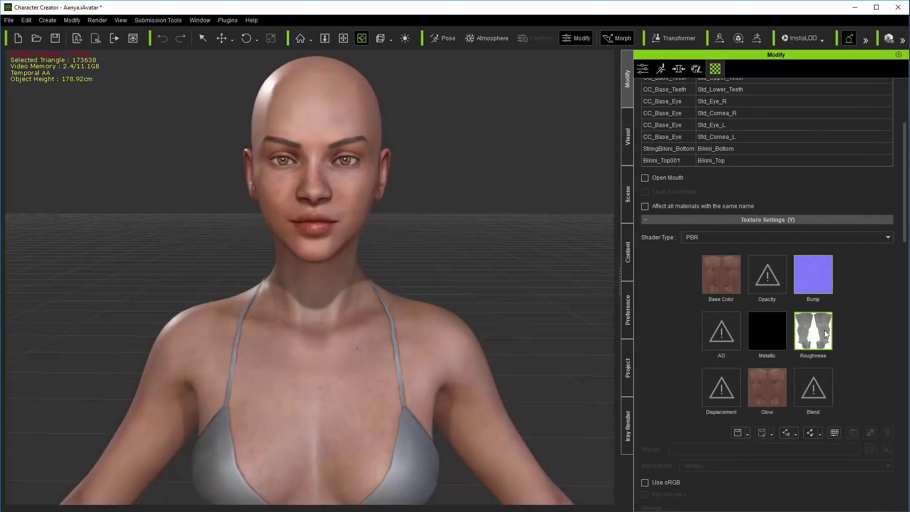
pyautogui.click(834, 433)
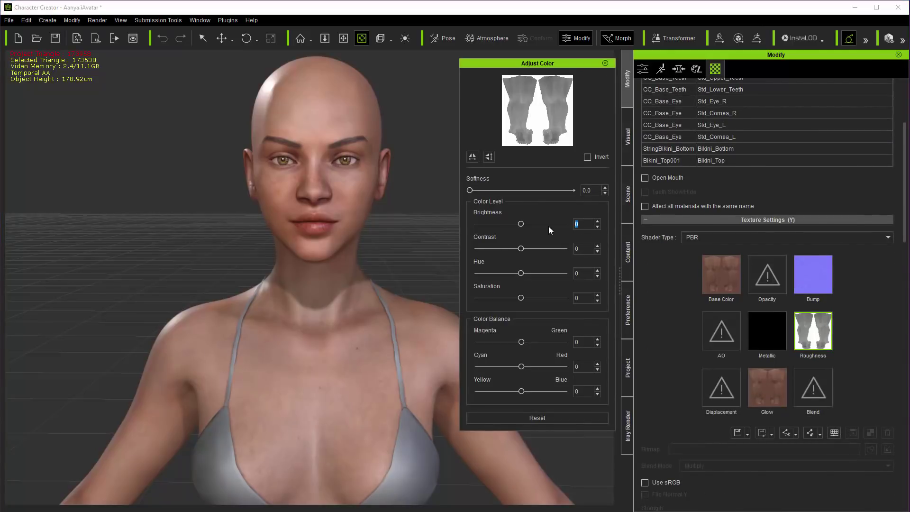
pyautogui.write('-20')
pyautogui.press('Return')
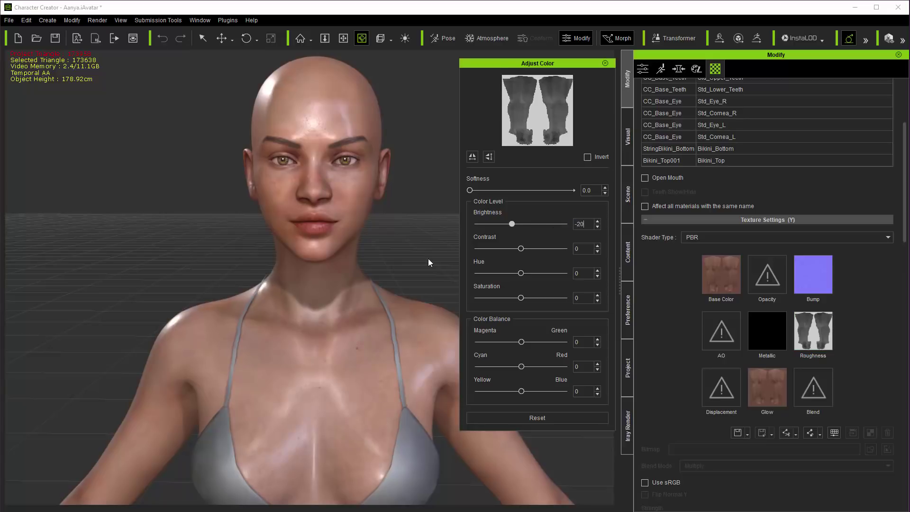
# Try a roughness brightness of -10 on the skin materials, check the shine, and reset the color adjustments.
pyautogui.moveTo(428, 259); pyautogui.dragTo(19, 281, button='right')
pyautogui.click(596, 228)
pyautogui.press('Return')
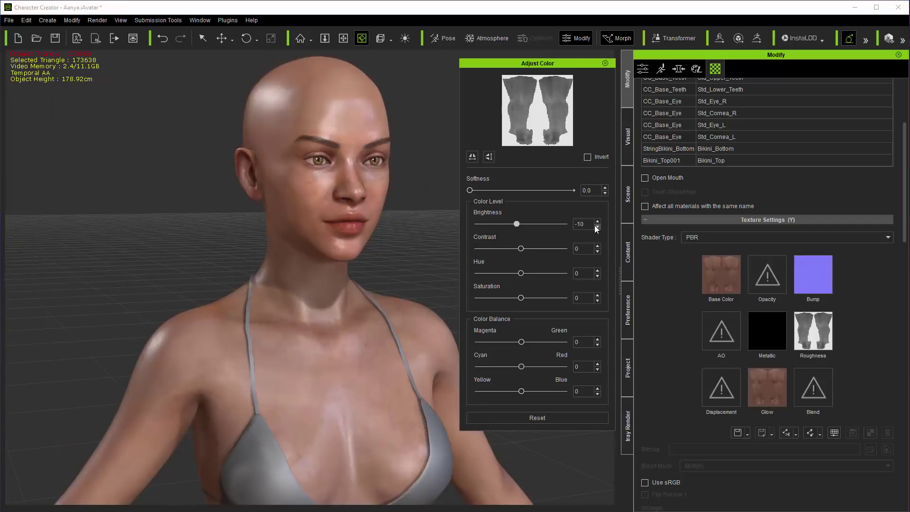
pyautogui.moveTo(412, 283); pyautogui.dragTo(361, 288, button='right')
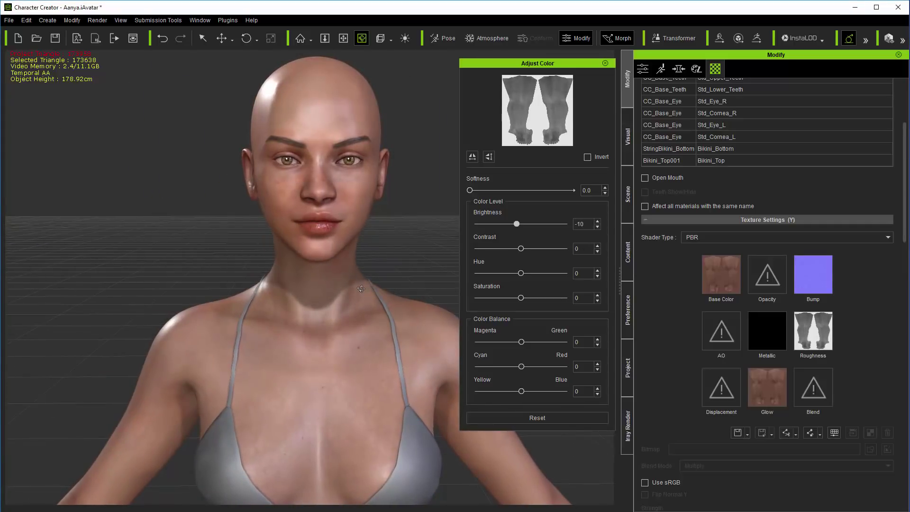
pyautogui.click(544, 420)
pyautogui.click(605, 63)
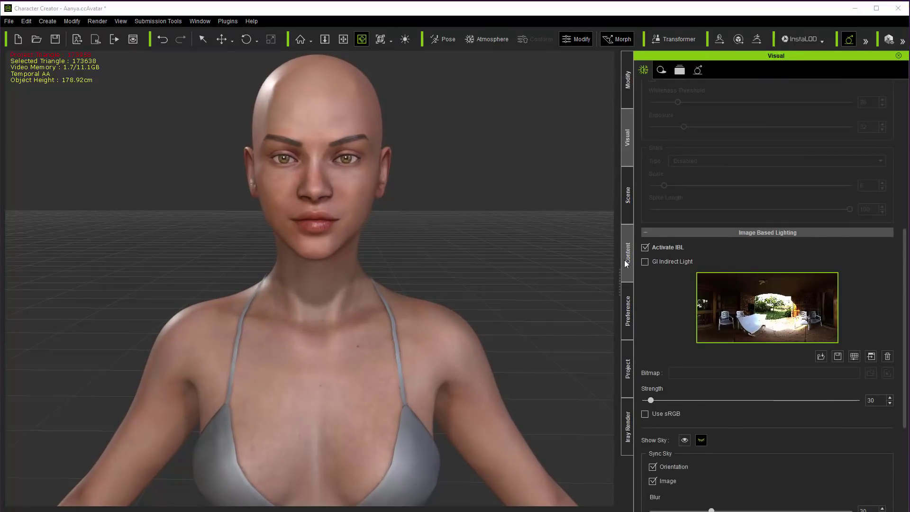
# Apply the default RTL stage template from the Stage templates to the scene.
pyautogui.click(624, 259)
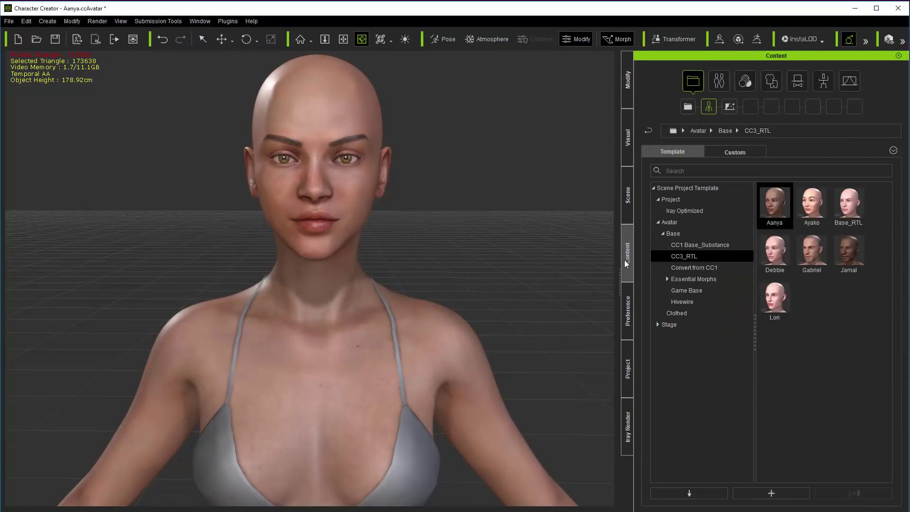
pyautogui.click(673, 325)
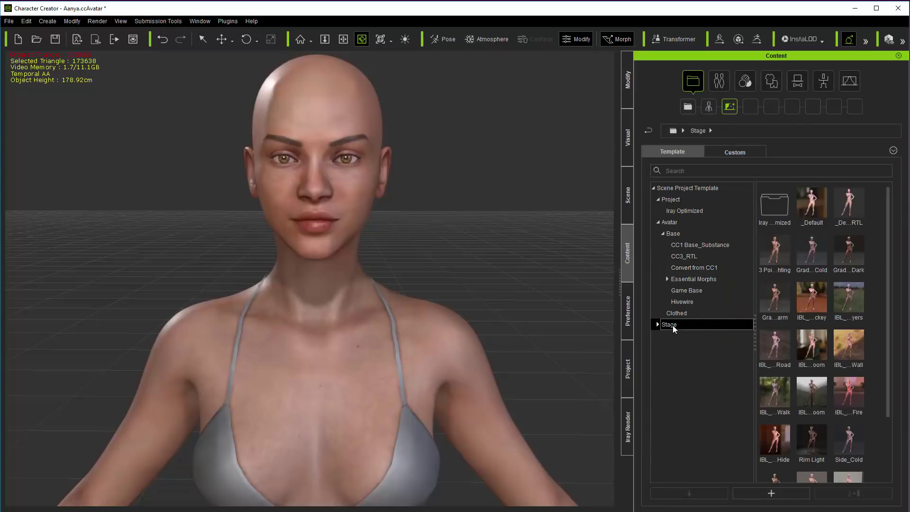
pyautogui.doubleClick(849, 210)
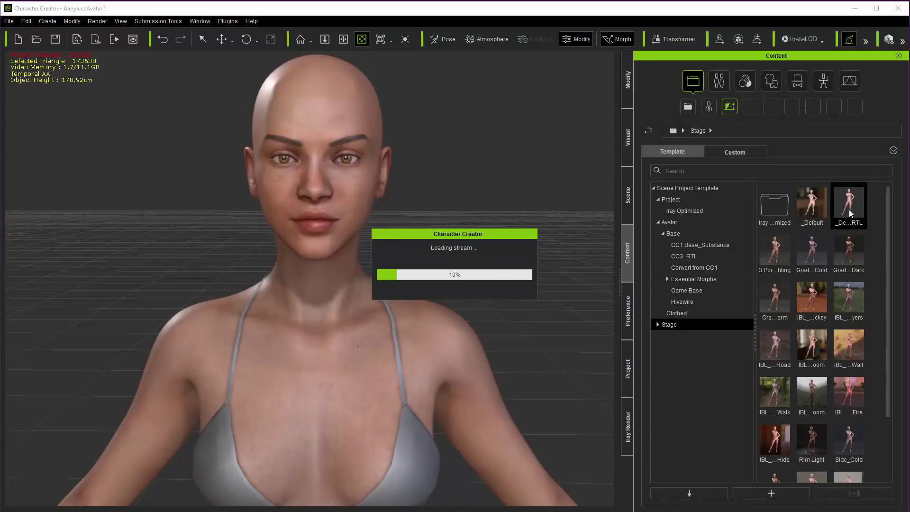
# Load the base avatar Ayako from the CC3_RTL templates and check the face up close.
pyautogui.click(684, 256)
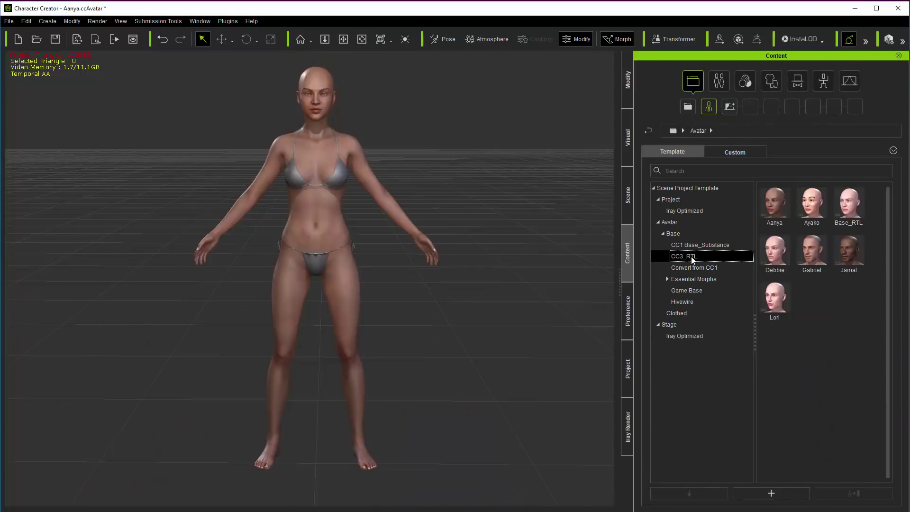
pyautogui.doubleClick(810, 213)
pyautogui.click(375, 285)
pyautogui.click(452, 285)
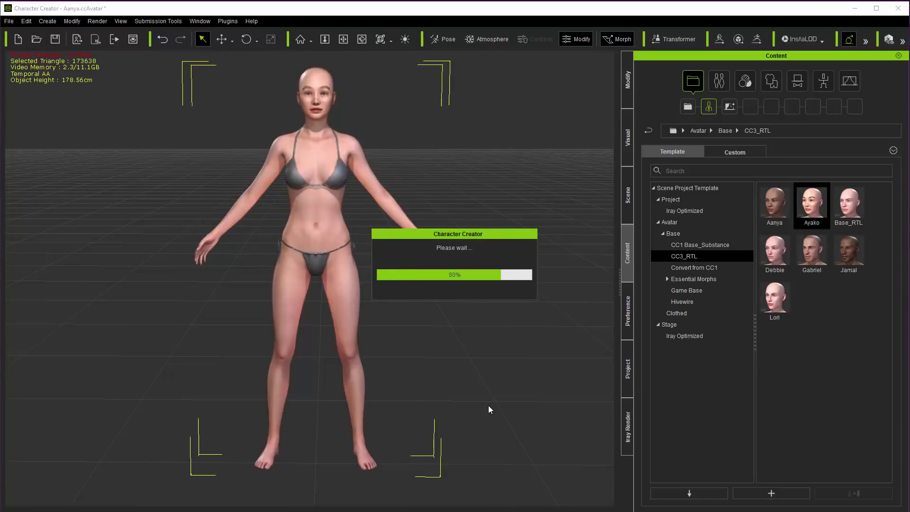
pyautogui.moveTo(488, 409); pyautogui.dragTo(307, 88, button='right')
pyautogui.scroll(8, 307, 88)
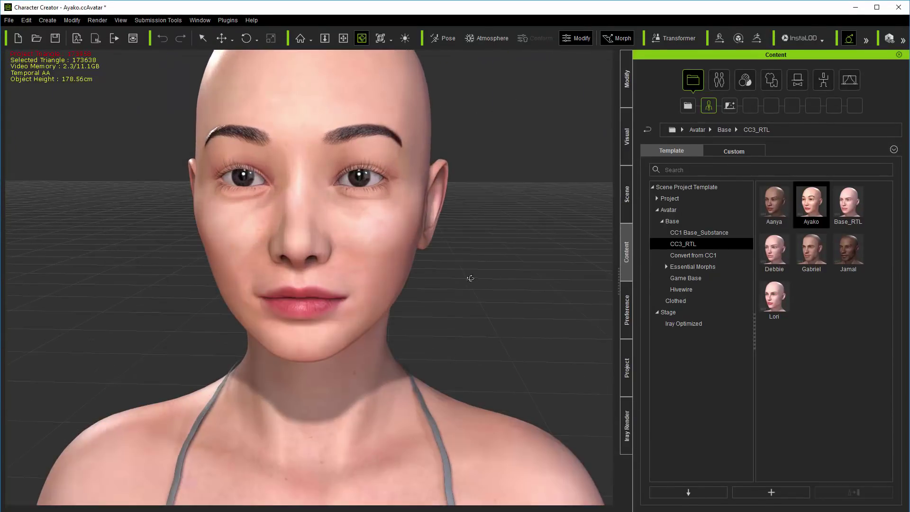
pyautogui.moveTo(470, 278); pyautogui.dragTo(397, 359, button='right')
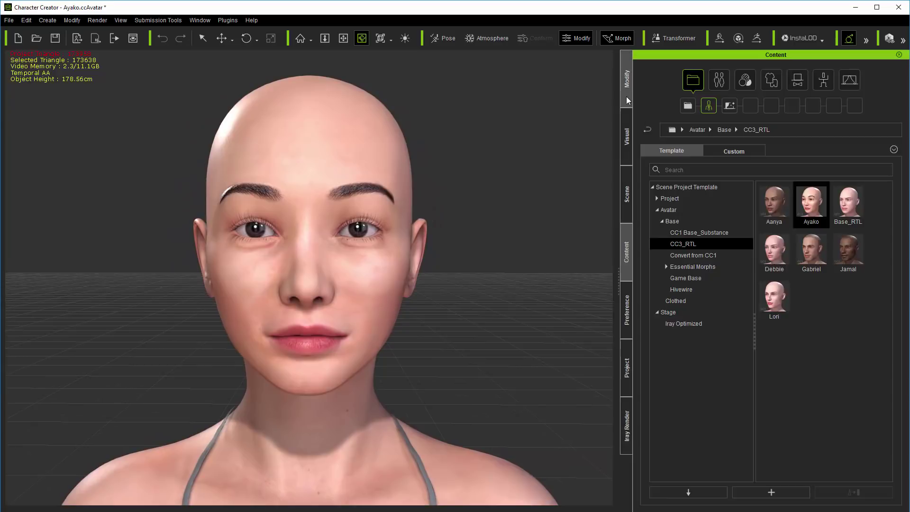
# Examine the material list and the glow texture of the head skin material Std_Skin_Head on Ayako.
pyautogui.click(626, 95)
pyautogui.click(719, 114)
pyautogui.scroll(-5, 855, 220)
pyautogui.scroll(5, 855, 220)
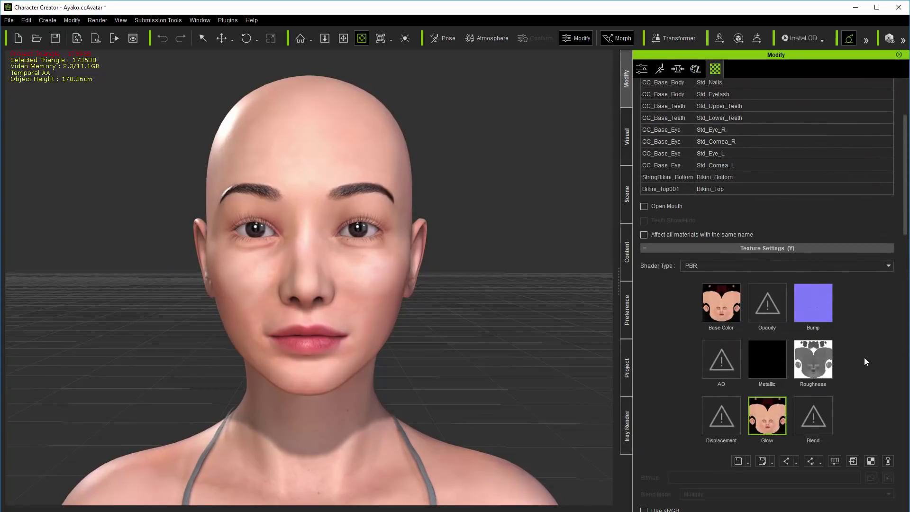
pyautogui.scroll(-3, 865, 362)
pyautogui.scroll(7, 851, 359)
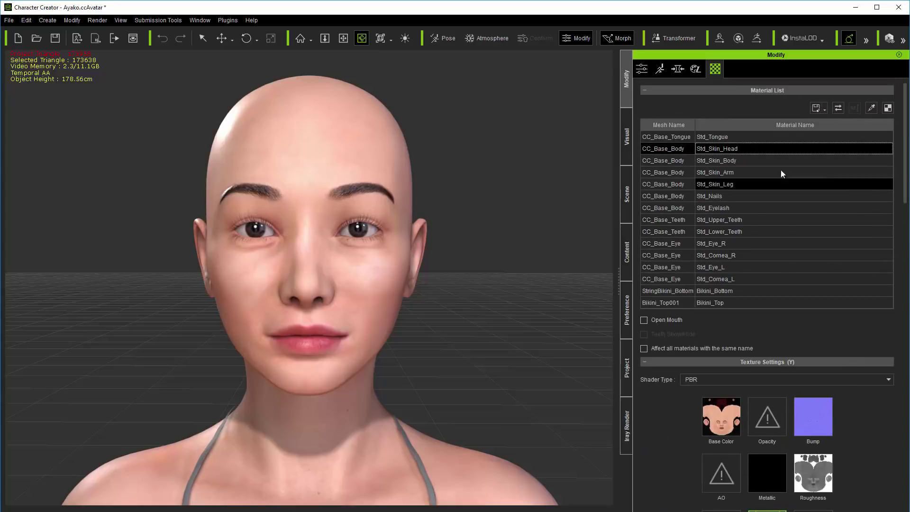
# Examine the glow settings of the right eye material Std_Eye_R and the right cornea material Std_Cornea_R.
pyautogui.click(743, 243)
pyautogui.scroll(-4, 855, 389)
pyautogui.scroll(-3, 854, 385)
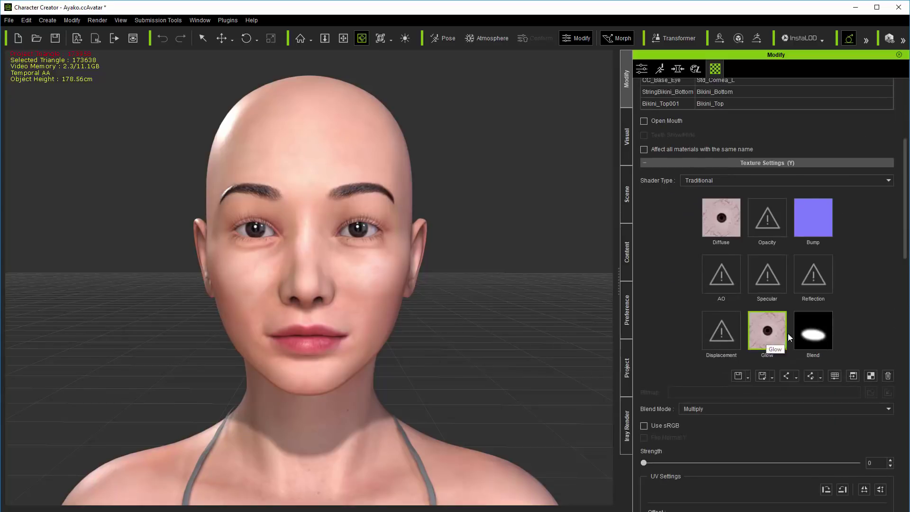
pyautogui.scroll(4, 856, 344)
pyautogui.click(741, 169)
pyautogui.scroll(-3, 861, 361)
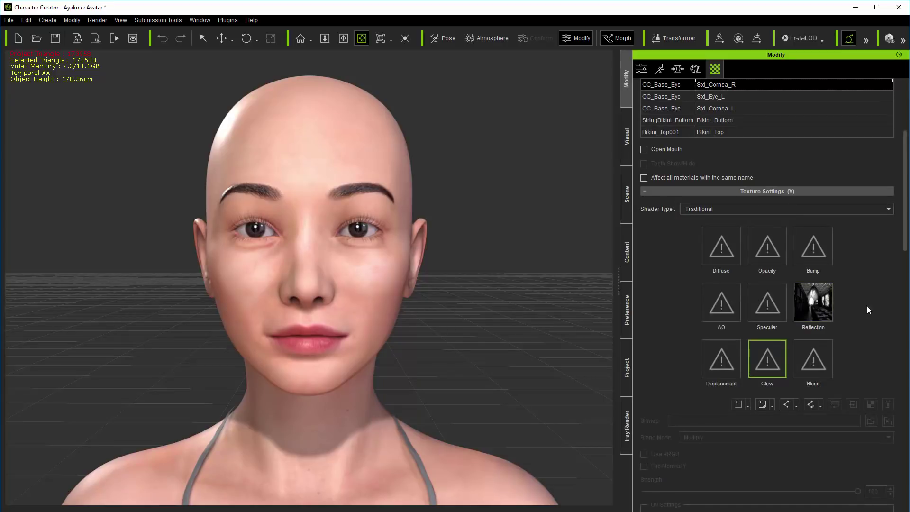
# Examine Ayako's skin and shadows over the whole body from several angles.
pyautogui.moveTo(506, 239); pyautogui.dragTo(427, 294)
pyautogui.scroll(-5, 427, 294)
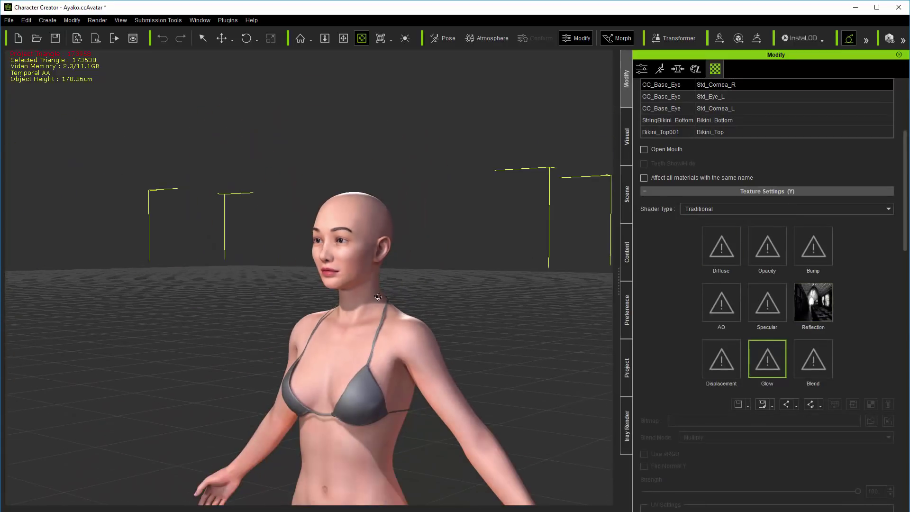
pyautogui.moveTo(393, 331); pyautogui.dragTo(427, 226)
pyautogui.press('c')
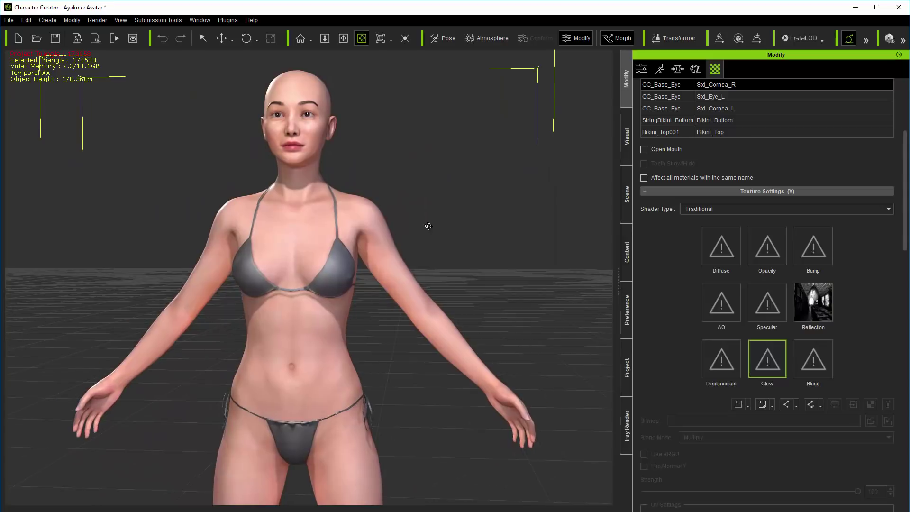
pyautogui.scroll(-4, 450, 270)
pyautogui.scroll(-4, 453, 275)
pyautogui.moveTo(425, 271); pyautogui.dragTo(429, 297, button='middle')
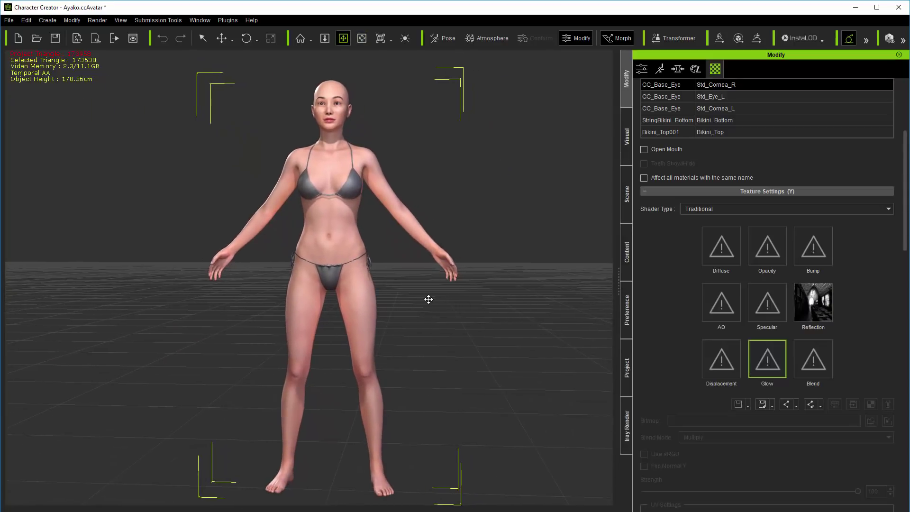
pyautogui.moveTo(456, 179); pyautogui.dragTo(469, 217)
# Load the base avatar Jamal from the CC3_RTL templates and check the skin and eyes up close.
pyautogui.click(626, 262)
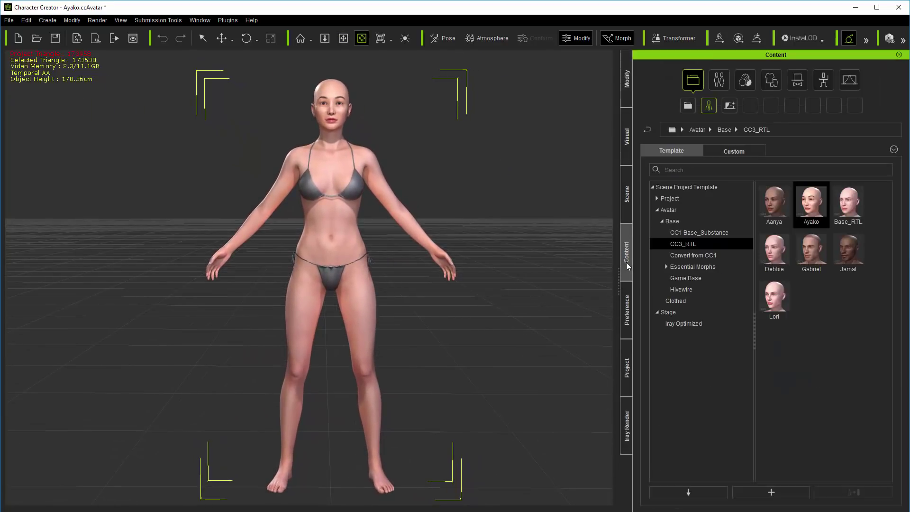
pyautogui.doubleClick(851, 251)
pyautogui.click(386, 284)
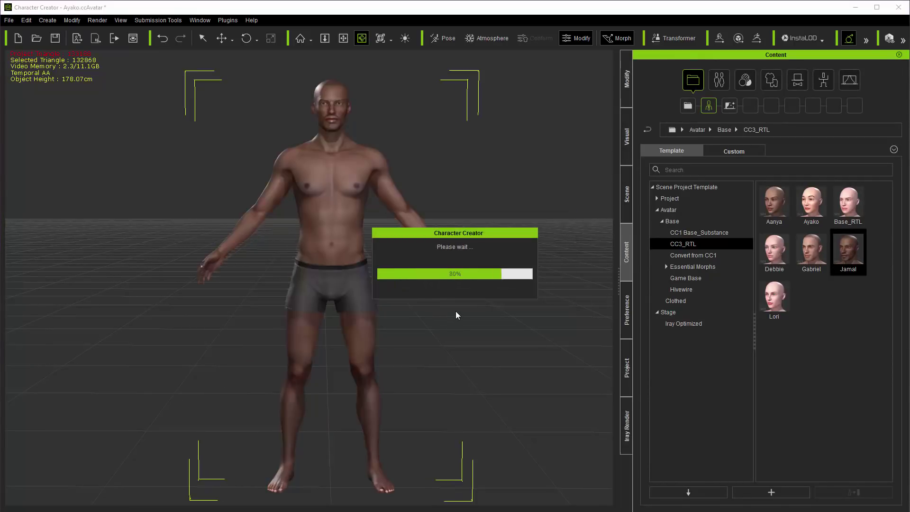
pyautogui.moveTo(455, 312); pyautogui.dragTo(201, 262, button='right')
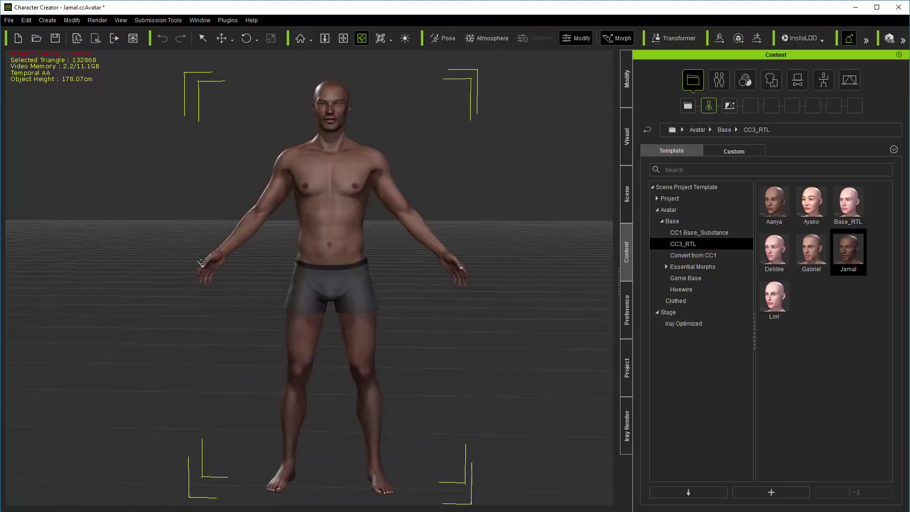
pyautogui.scroll(10, 346, 198)
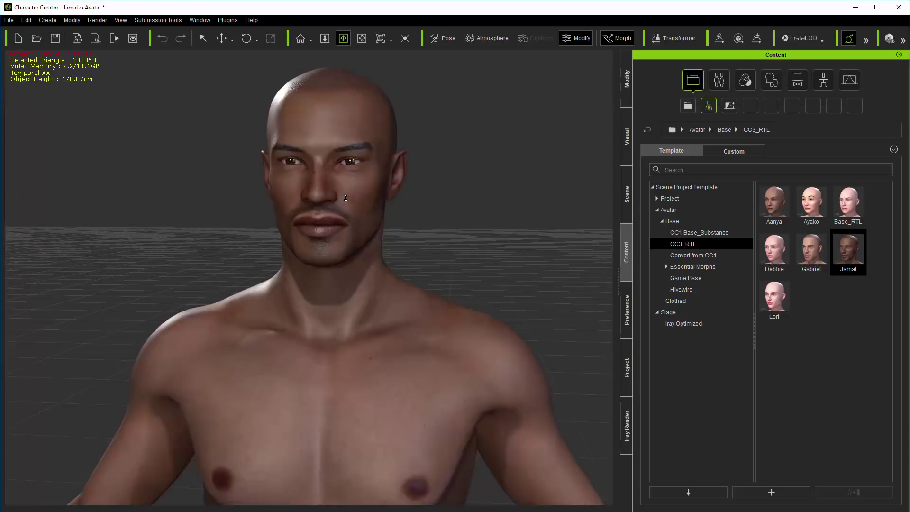
pyautogui.scroll(8, 351, 190)
pyautogui.moveTo(346, 266); pyautogui.dragTo(342, 290, button='middle')
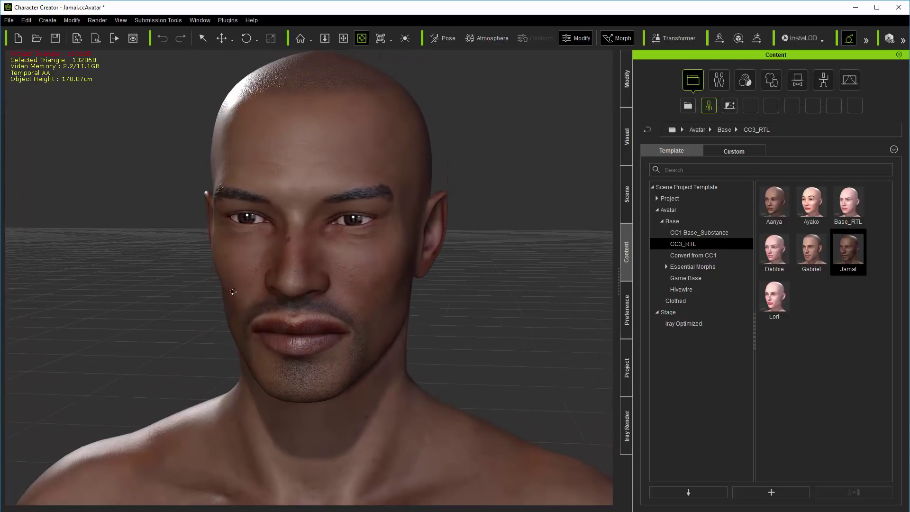
pyautogui.moveTo(233, 291); pyautogui.dragTo(215, 254, button='right')
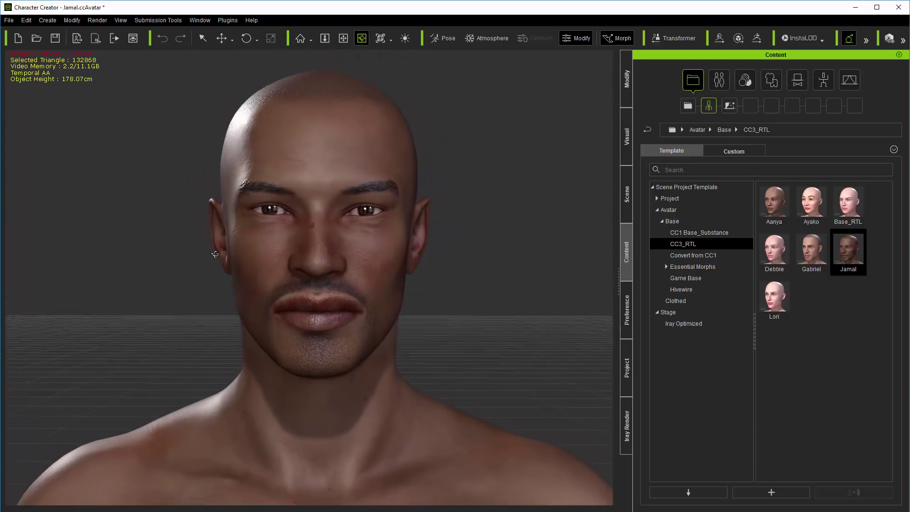
# Load the base avatar Lori from the CC3_RTL templates and check the face and the whole body.
pyautogui.doubleClick(774, 298)
pyautogui.click(395, 285)
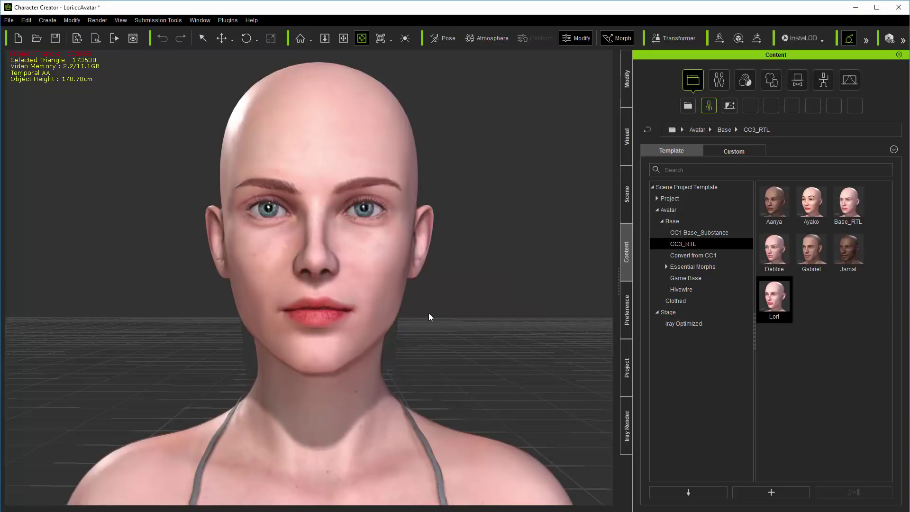
pyautogui.moveTo(429, 313); pyautogui.dragTo(363, 280, button='right')
pyautogui.scroll(-10, 363, 281)
pyautogui.moveTo(362, 281); pyautogui.dragTo(367, 250, button='middle')
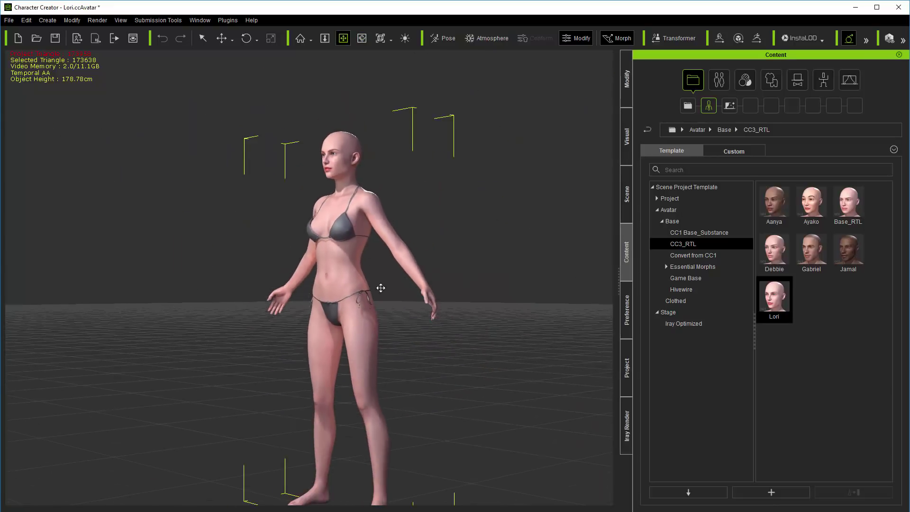
pyautogui.moveTo(368, 250); pyautogui.dragTo(449, 232, button='right')
pyautogui.moveTo(449, 232); pyautogui.dragTo(432, 220, button='middle')
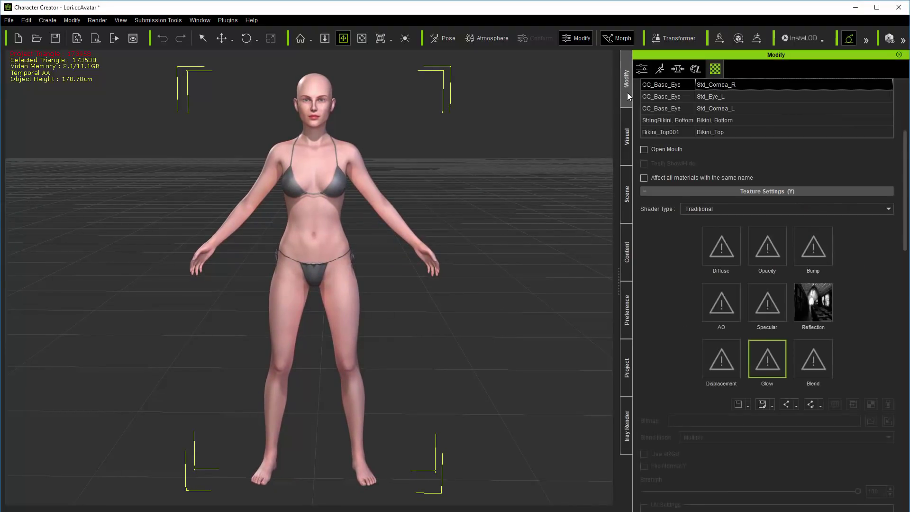
# Examine Lori's currently used morphs and the sliders available under the Full Body morph category.
pyautogui.click(680, 70)
pyautogui.click(685, 93)
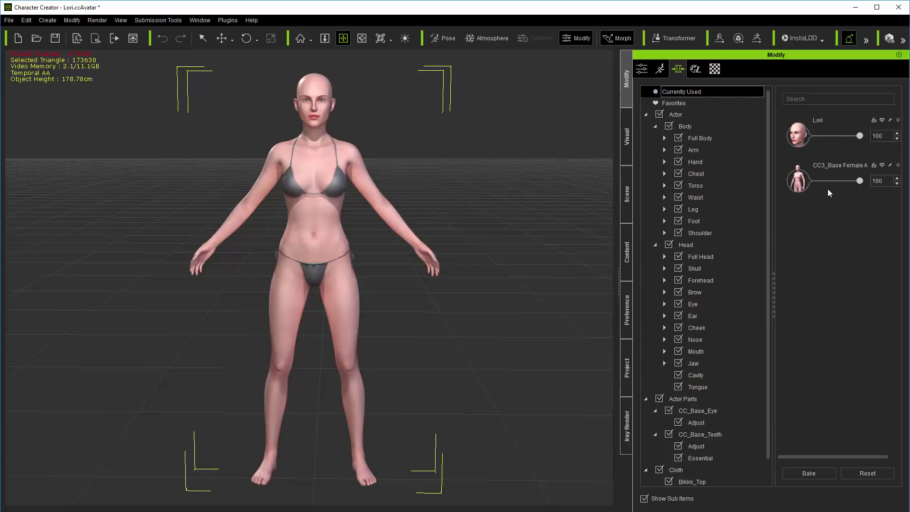
pyautogui.click(706, 139)
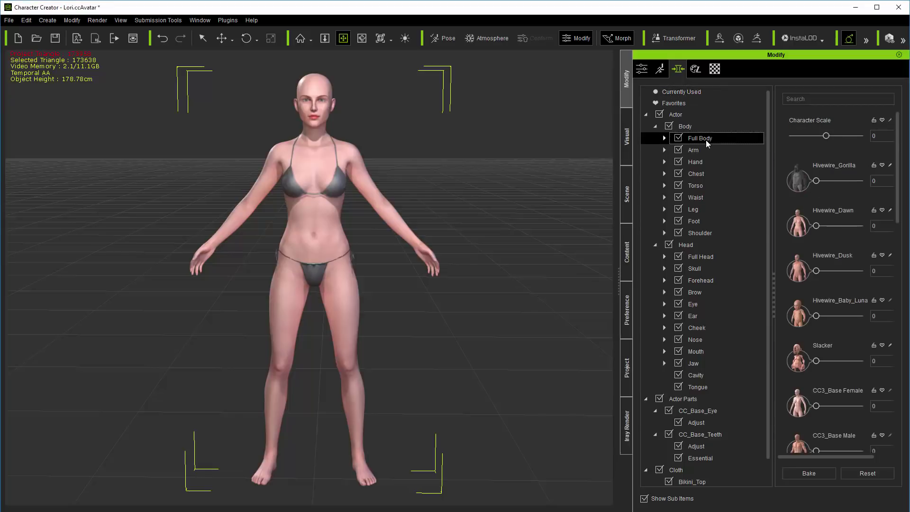
pyautogui.moveTo(901, 202); pyautogui.dragTo(904, 240)
pyautogui.moveTo(860, 422); pyautogui.dragTo(906, 434)
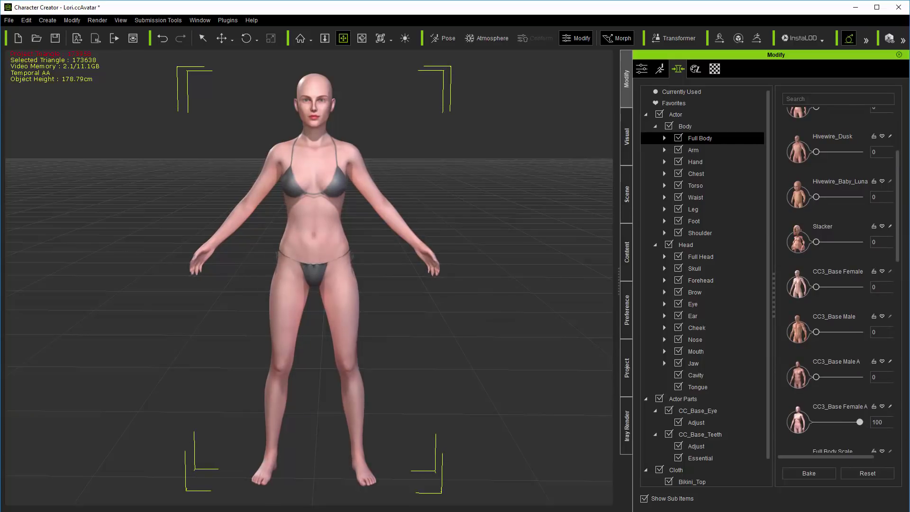
pyautogui.moveTo(901, 209); pyautogui.dragTo(901, 170)
# Try the Full Head morph Lori at 0, and undo the change.
pyautogui.click(713, 256)
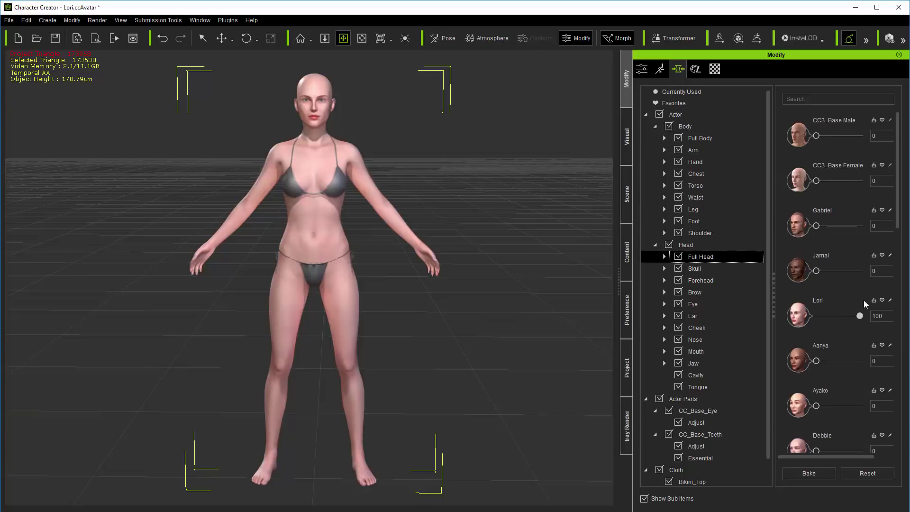
pyautogui.moveTo(860, 316); pyautogui.dragTo(790, 321)
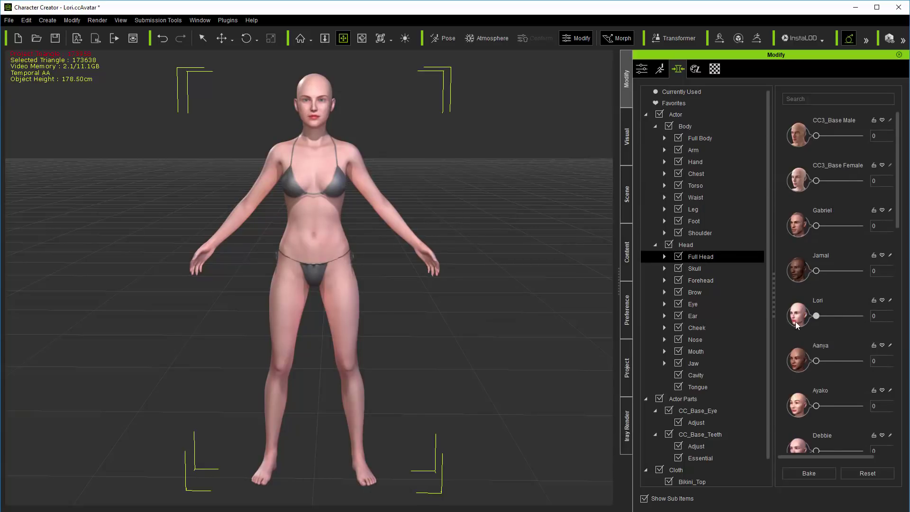
pyautogui.hotkey('ctrl', 'z')
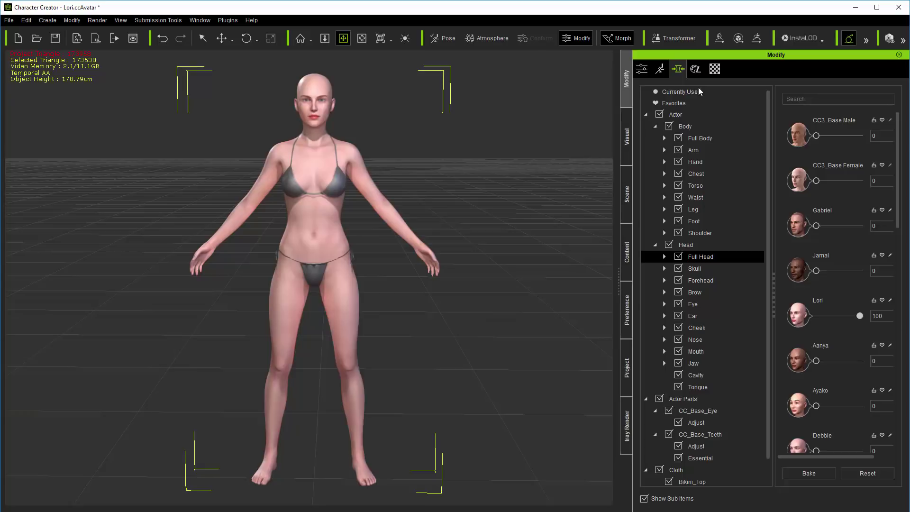
# Among the currently used morphs, try Lori and CC3_Base Female A at 0 in turn, undoing each change.
pyautogui.click(690, 92)
pyautogui.moveTo(860, 135); pyautogui.dragTo(781, 145)
pyautogui.hotkey('ctrl', 'z')
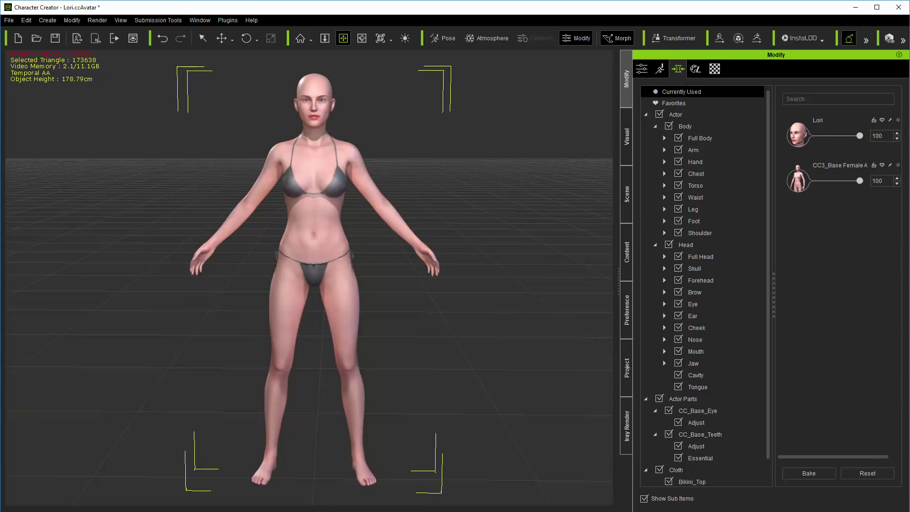
pyautogui.moveTo(860, 181); pyautogui.dragTo(770, 196)
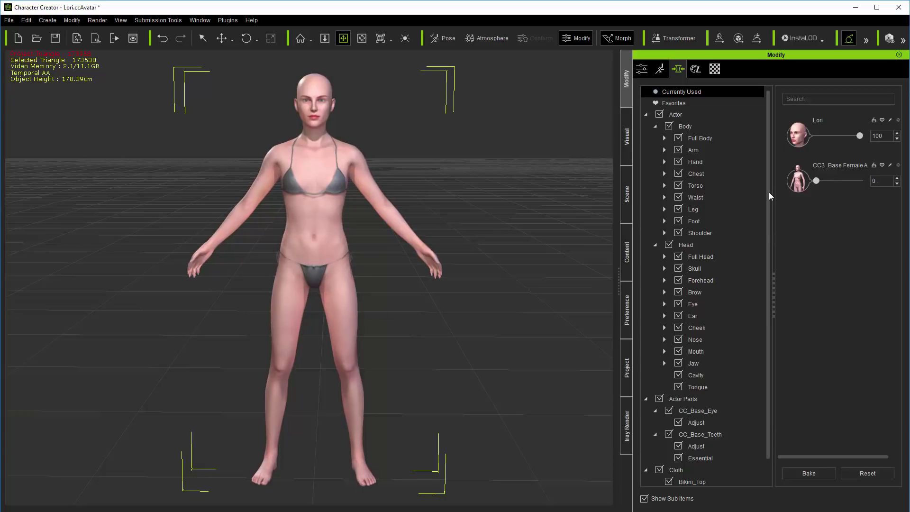
pyautogui.hotkey('ctrl', 'z')
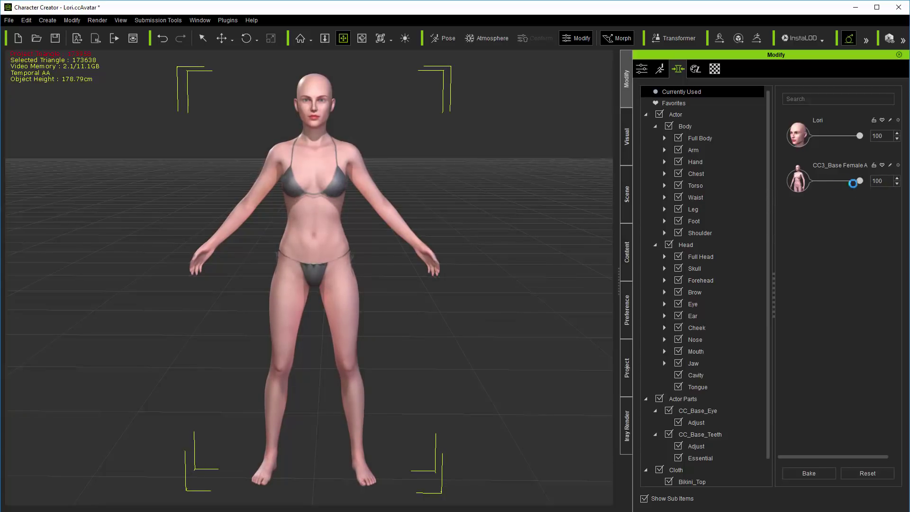
# Load the base avatar Jamal from the CC3_RTL templates without saving the current project, and check the face up close.
pyautogui.click(627, 258)
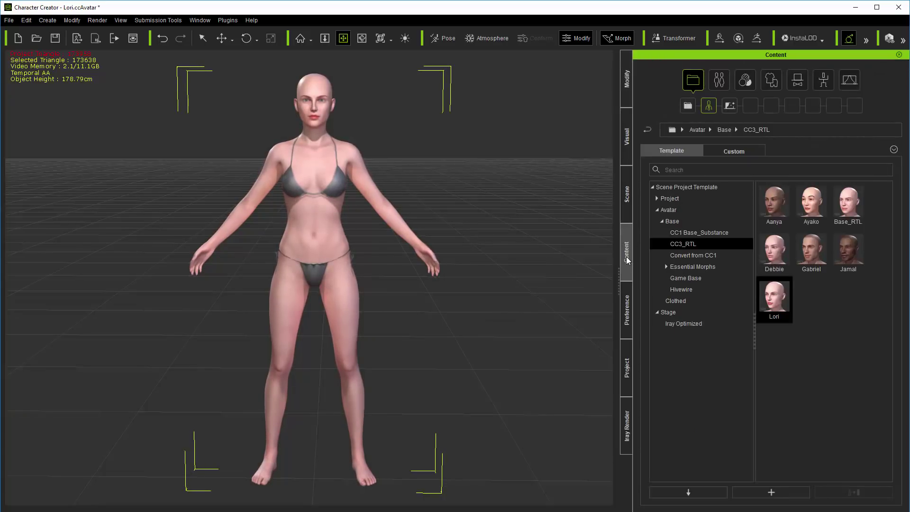
pyautogui.doubleClick(851, 248)
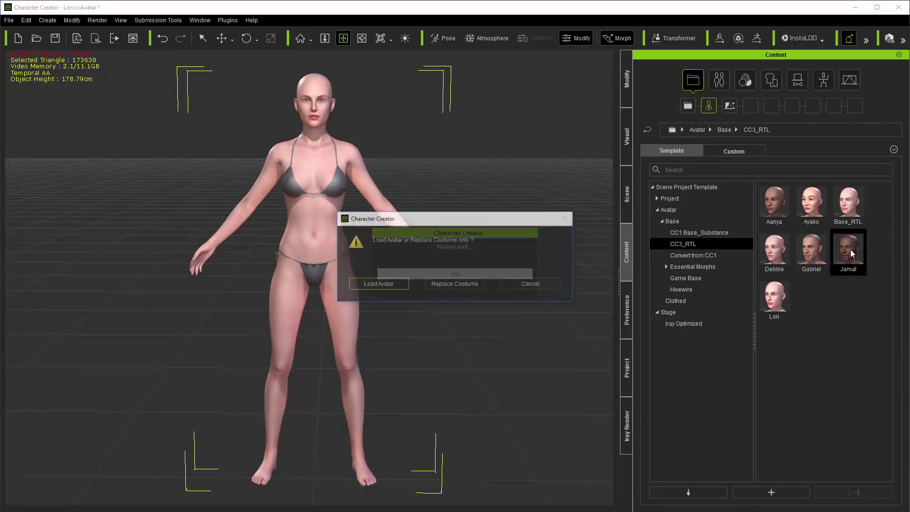
pyautogui.click(391, 286)
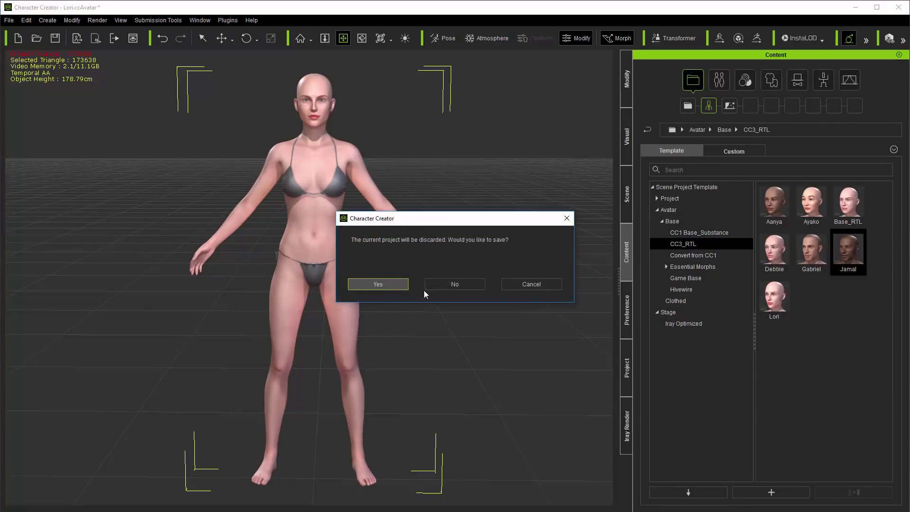
pyautogui.click(453, 285)
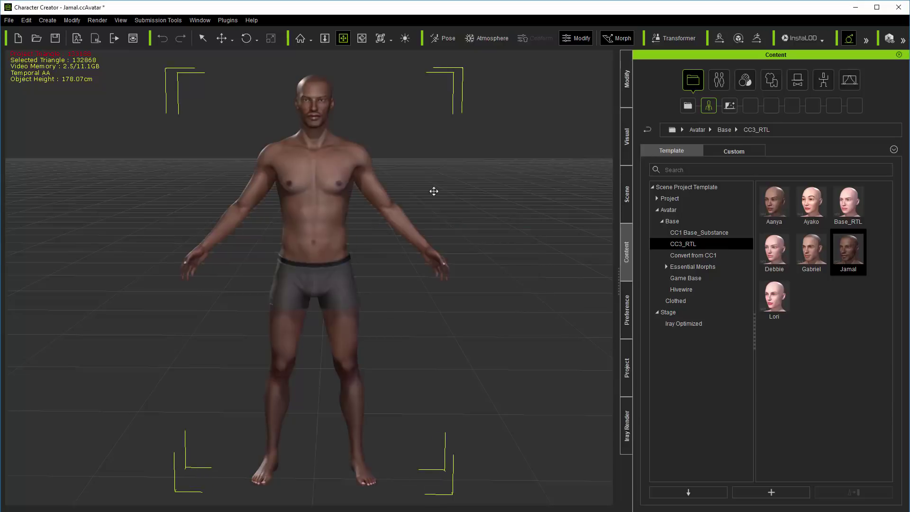
pyautogui.scroll(5, 433, 191)
pyautogui.scroll(6, 341, 209)
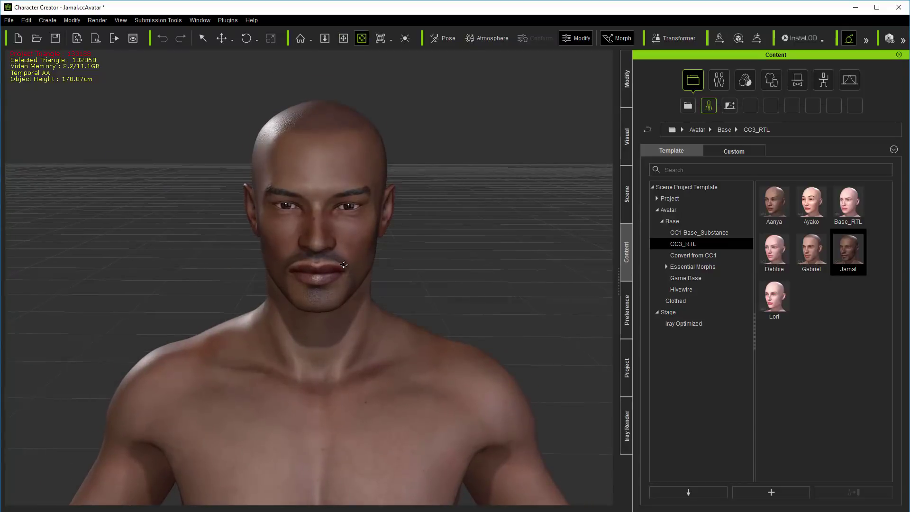
pyautogui.scroll(5, 349, 240)
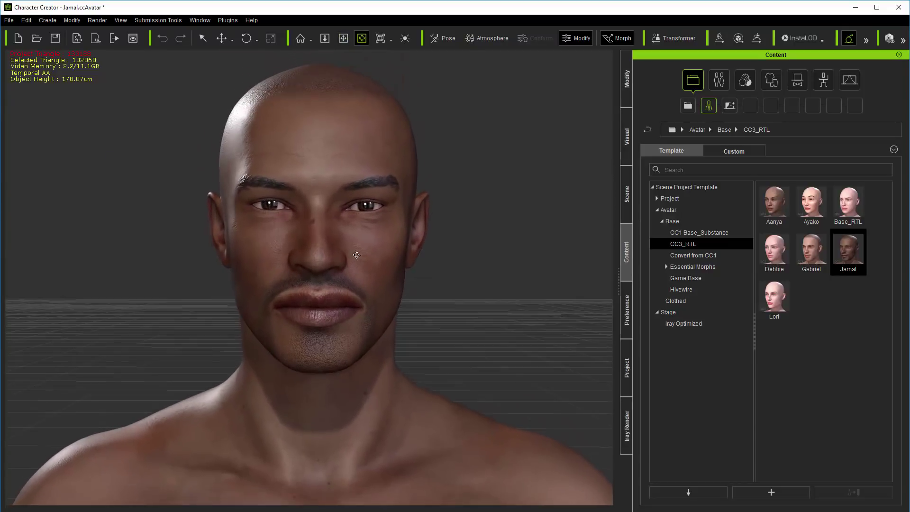
# Review the CC3_RTL avatar presets for the full body and the head among the actor templates.
pyautogui.click(721, 82)
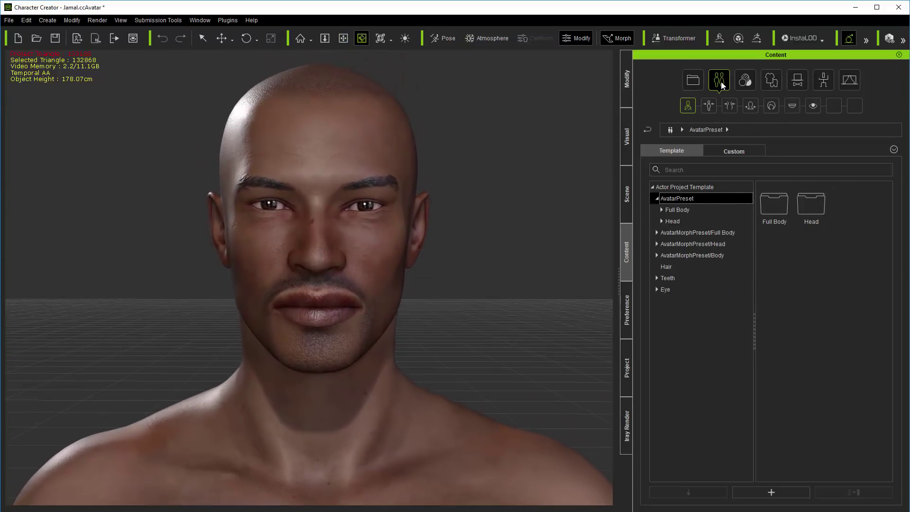
pyautogui.click(663, 210)
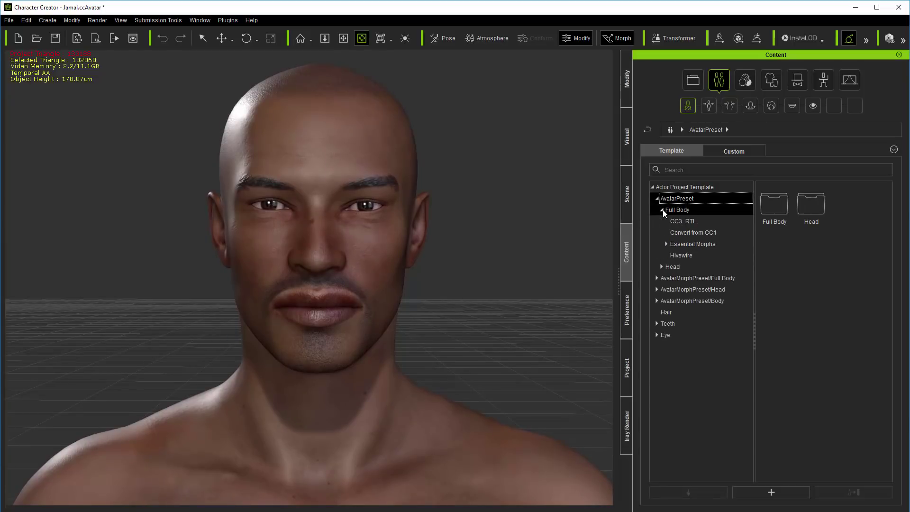
pyautogui.click(694, 223)
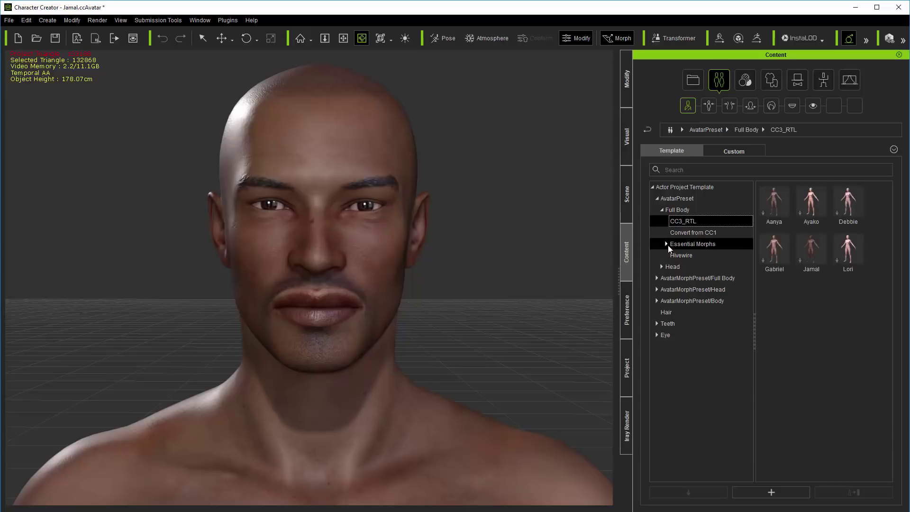
pyautogui.click(662, 267)
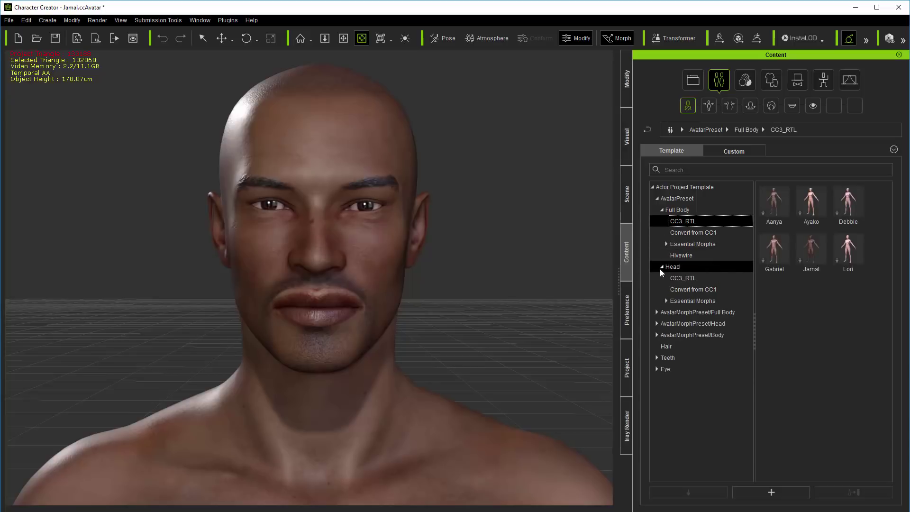
pyautogui.click(692, 279)
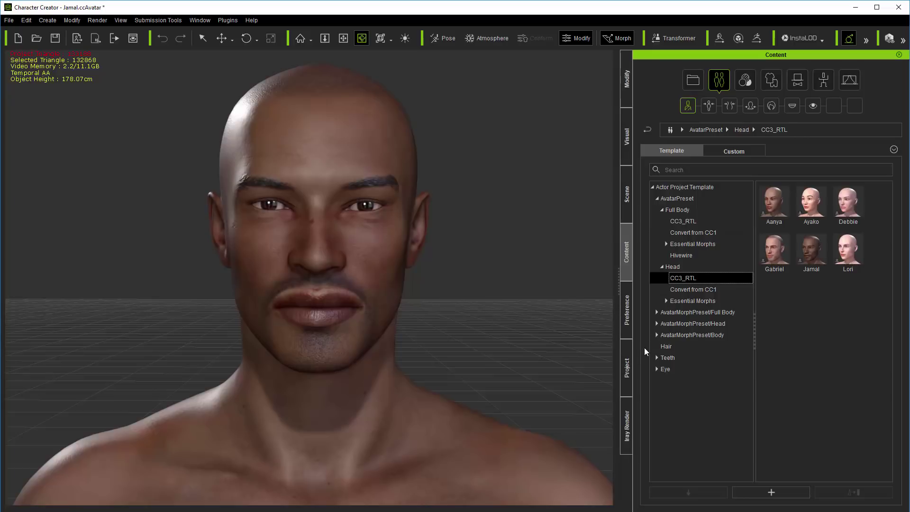
# Review the CC3_RTL avatar morph presets for the full body, head and body.
pyautogui.click(658, 313)
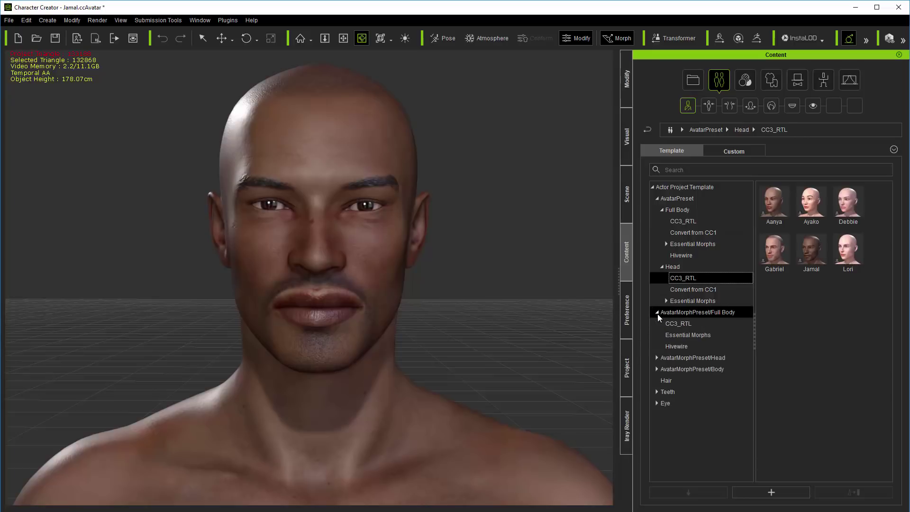
pyautogui.click(684, 325)
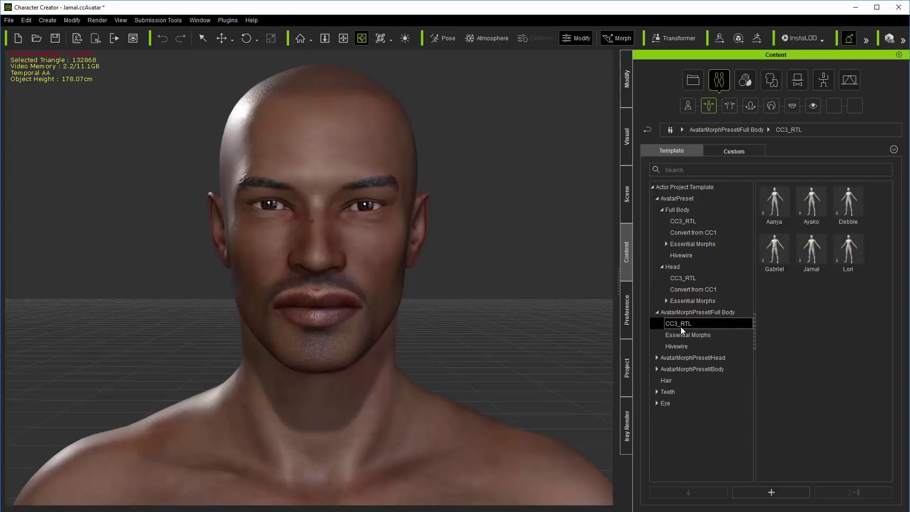
pyautogui.click(658, 358)
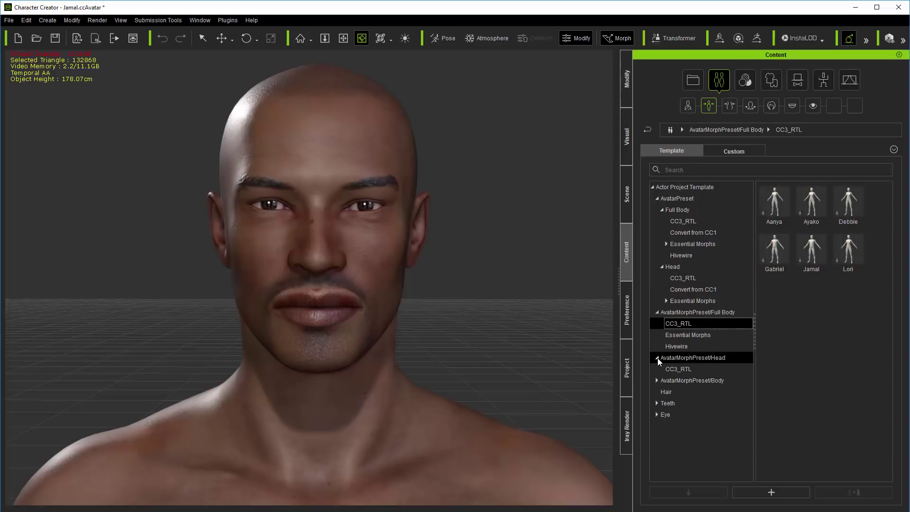
pyautogui.click(678, 369)
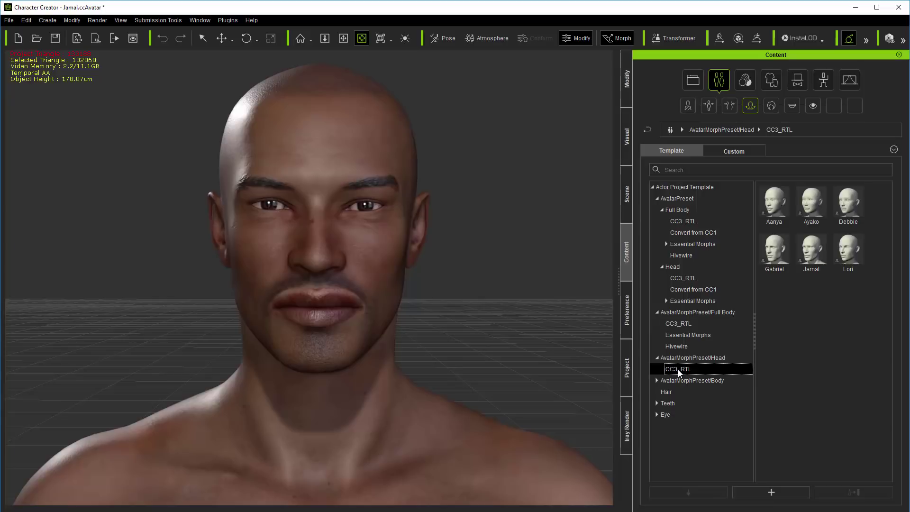
pyautogui.click(658, 381)
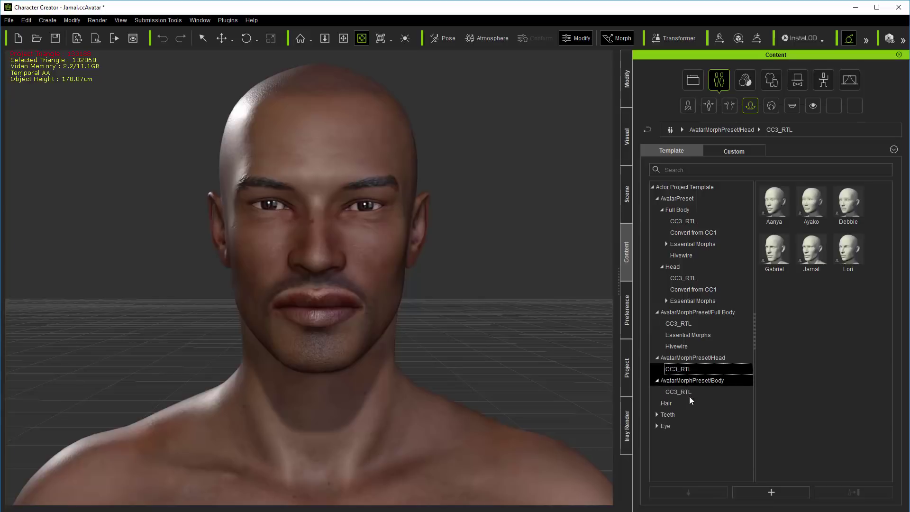
pyautogui.click(690, 393)
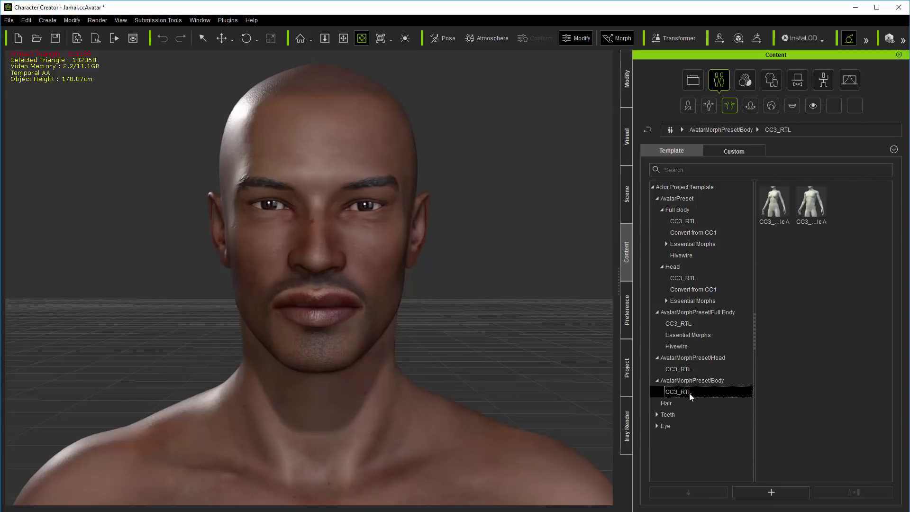
# Review the CC3_RTL presets for teeth and eyes among the actor templates.
pyautogui.click(656, 415)
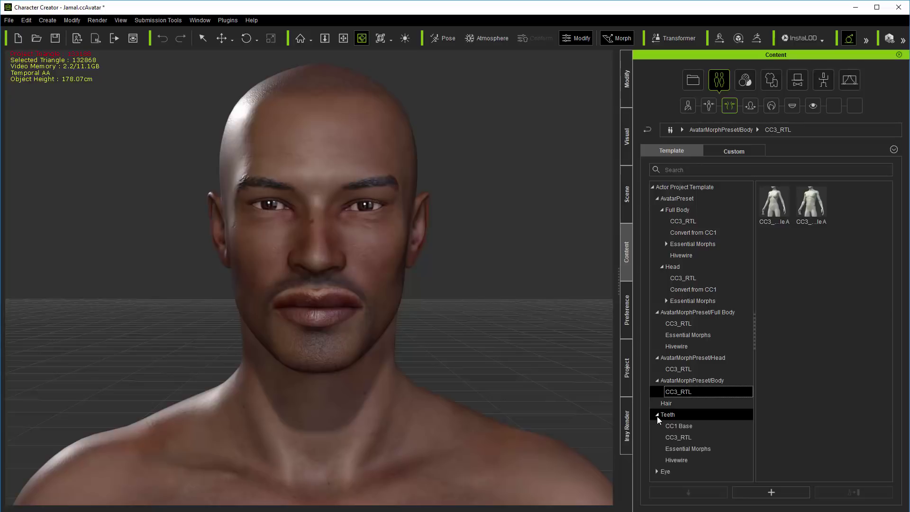
pyautogui.click(686, 436)
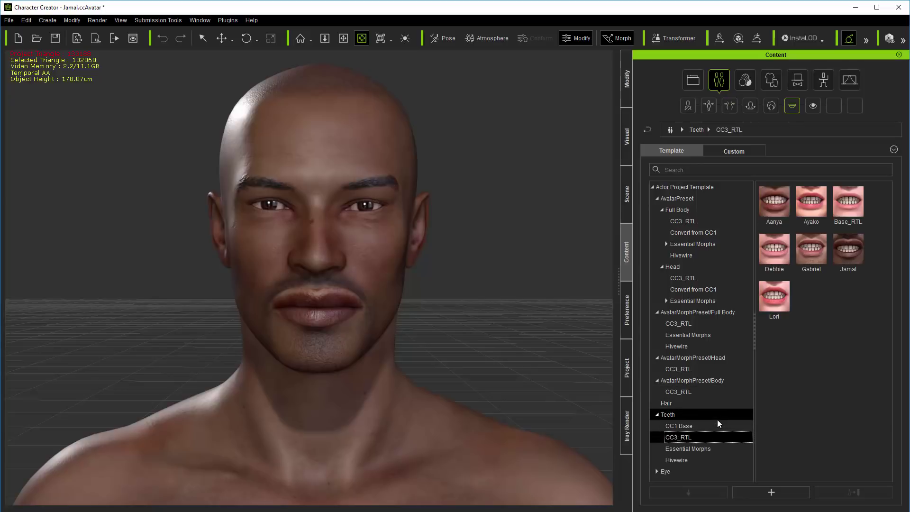
pyautogui.click(658, 472)
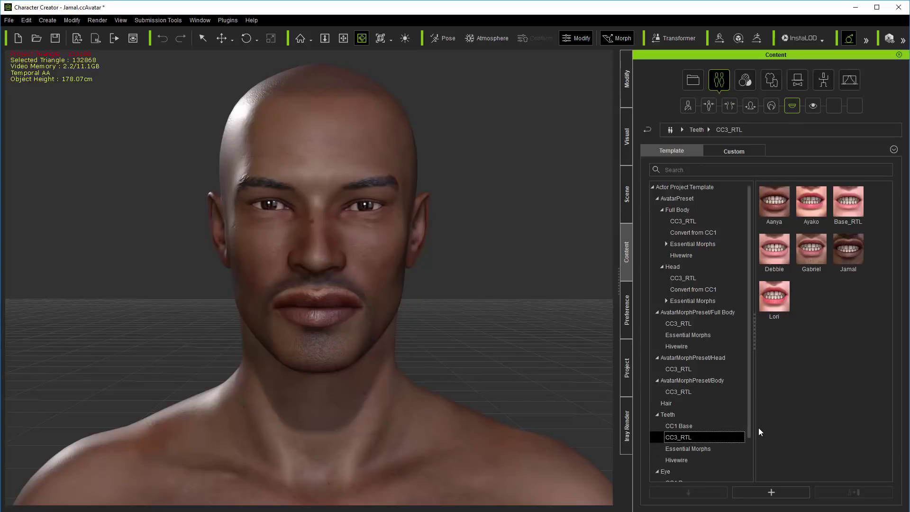
pyautogui.moveTo(750, 423); pyautogui.dragTo(749, 470)
pyautogui.click(684, 448)
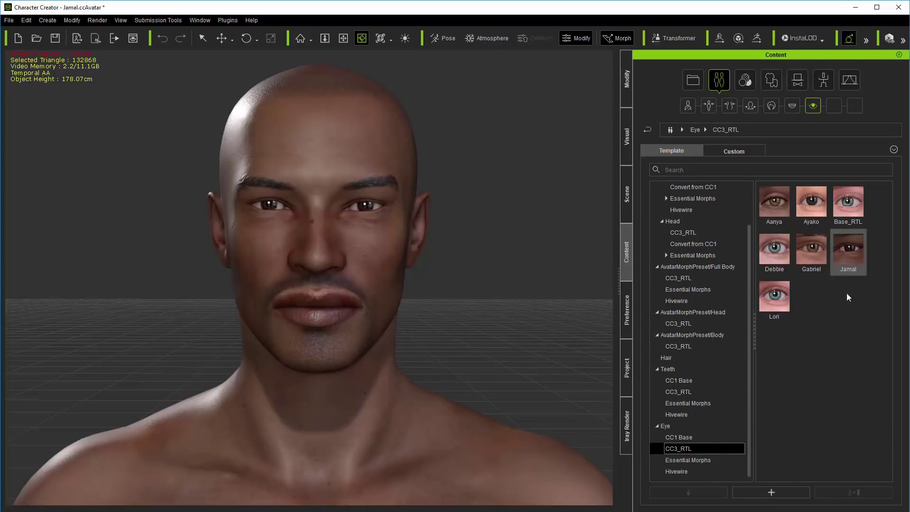
pyautogui.moveTo(750, 346); pyautogui.dragTo(754, 302)
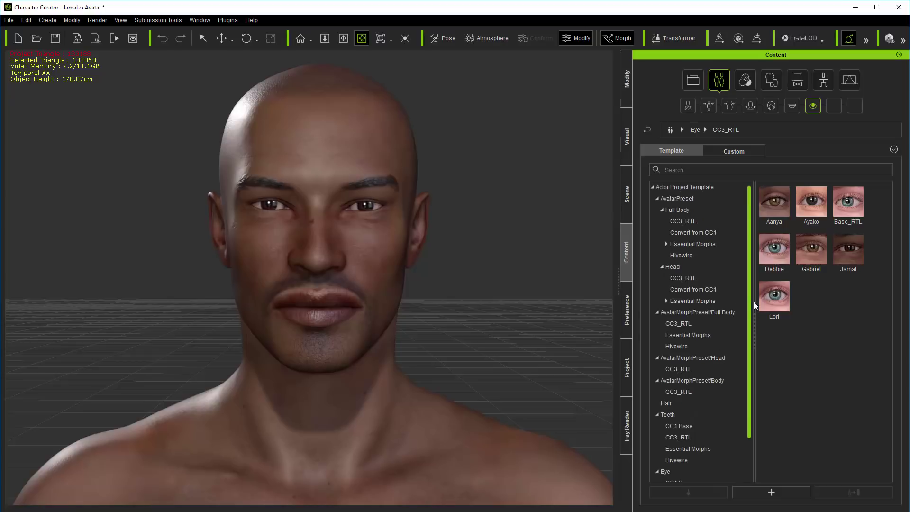
# Apply the CC3_RTL full body avatar preset Gabriel to the current Jamal avatar.
pyautogui.click(693, 223)
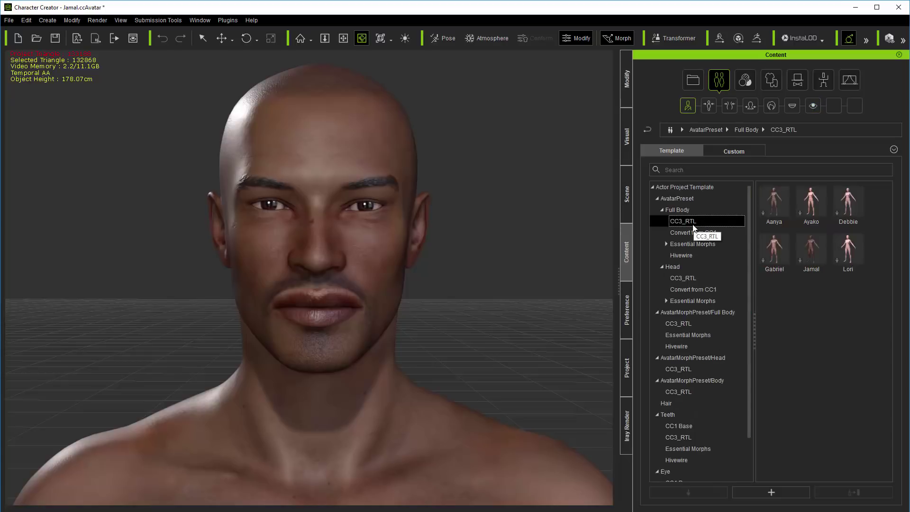
pyautogui.doubleClick(776, 255)
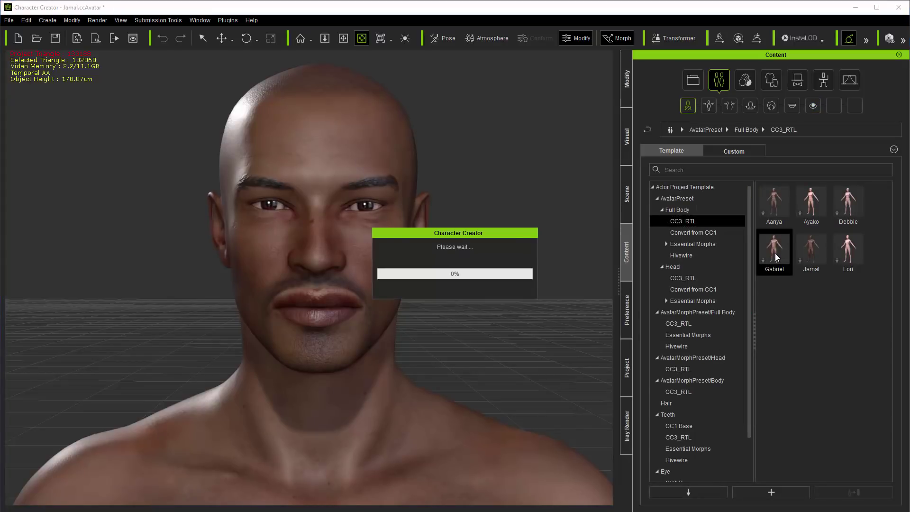
pyautogui.click(425, 304)
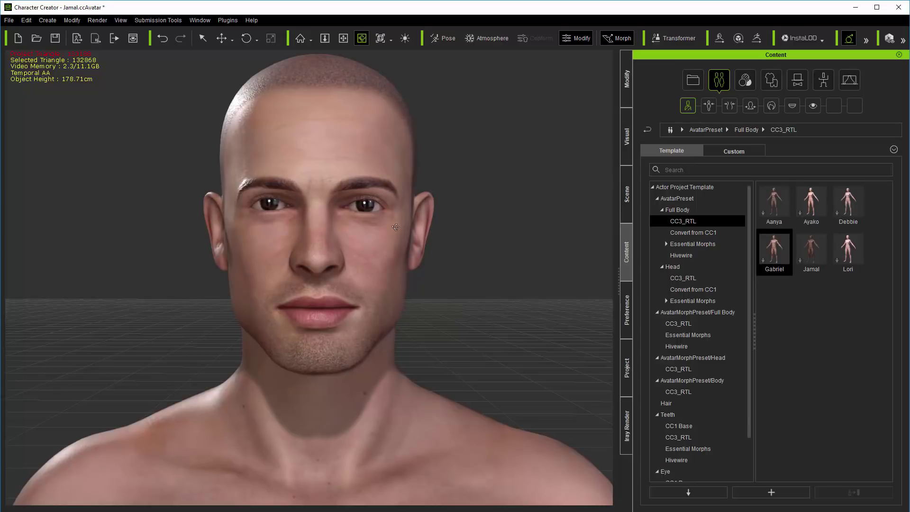
pyautogui.scroll(-2, 750, 423)
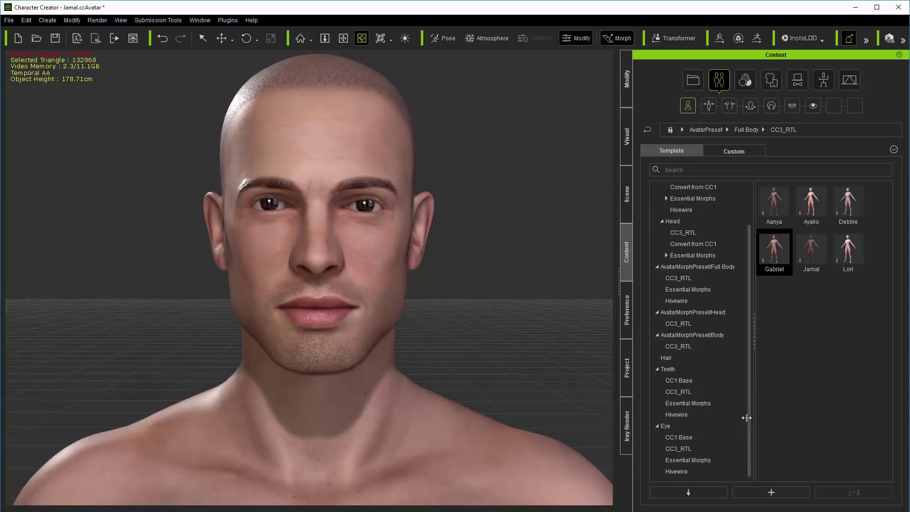
# Replace the avatar's eyes and teeth with the CC3_RTL Gabriel presets.
pyautogui.click(679, 448)
pyautogui.doubleClick(814, 254)
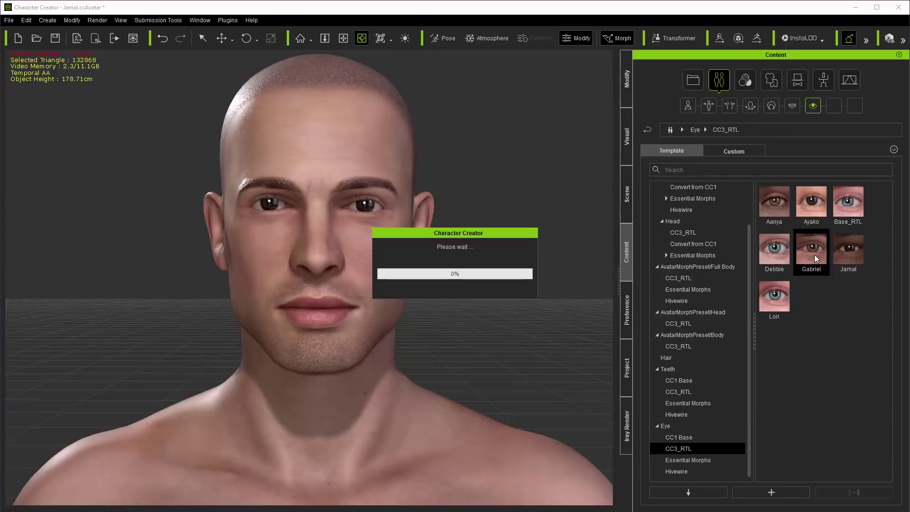
pyautogui.click(382, 291)
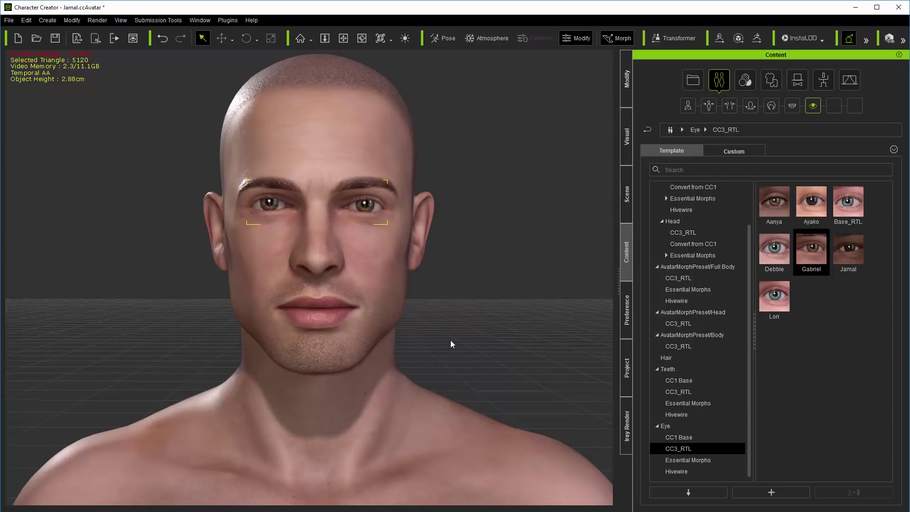
pyautogui.click(681, 392)
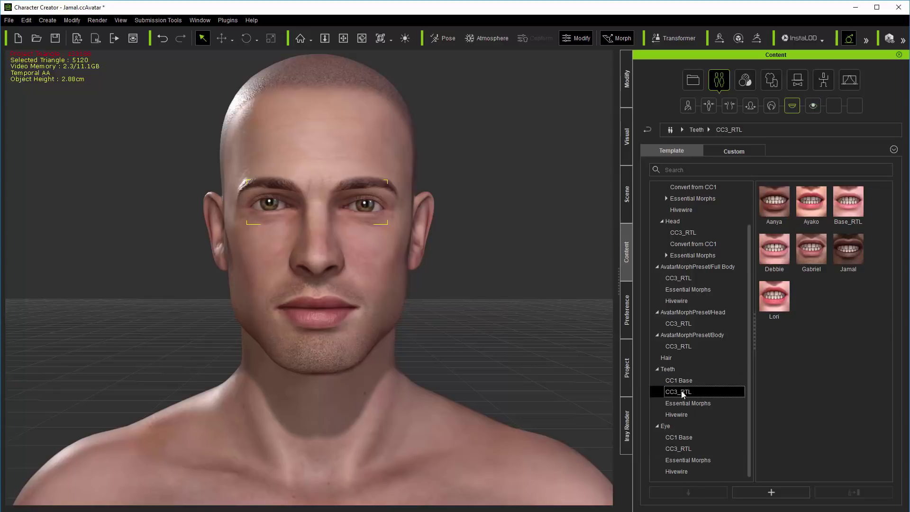
pyautogui.doubleClick(815, 254)
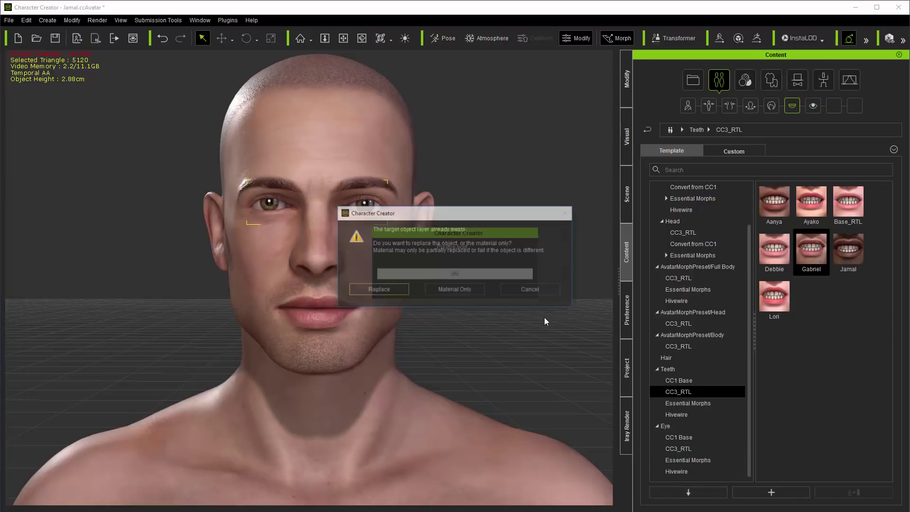
pyautogui.click(394, 293)
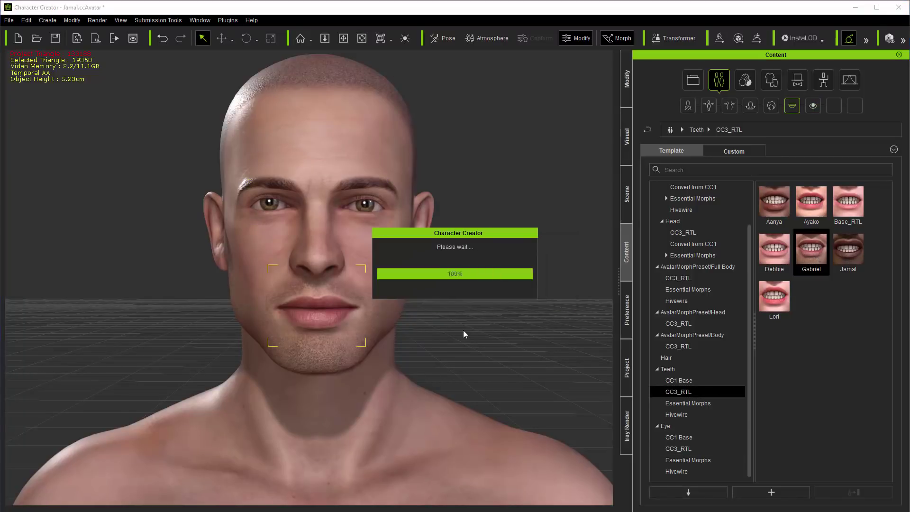
# Apply the CC3_RTL head preset Jamal to the avatar as a morph only, without its texture.
pyautogui.scroll(-4, 463, 330)
pyautogui.scroll(-2, 462, 330)
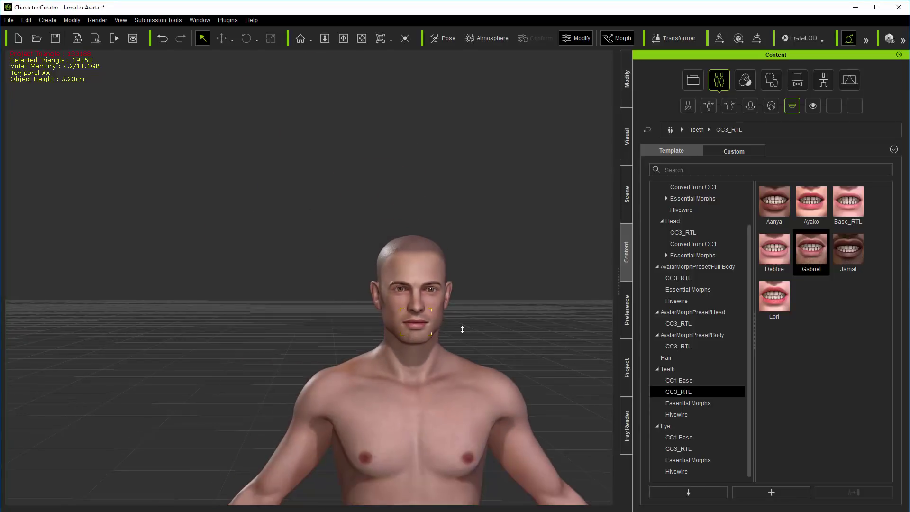
pyautogui.click(344, 38)
pyautogui.moveTo(471, 356); pyautogui.dragTo(372, 197)
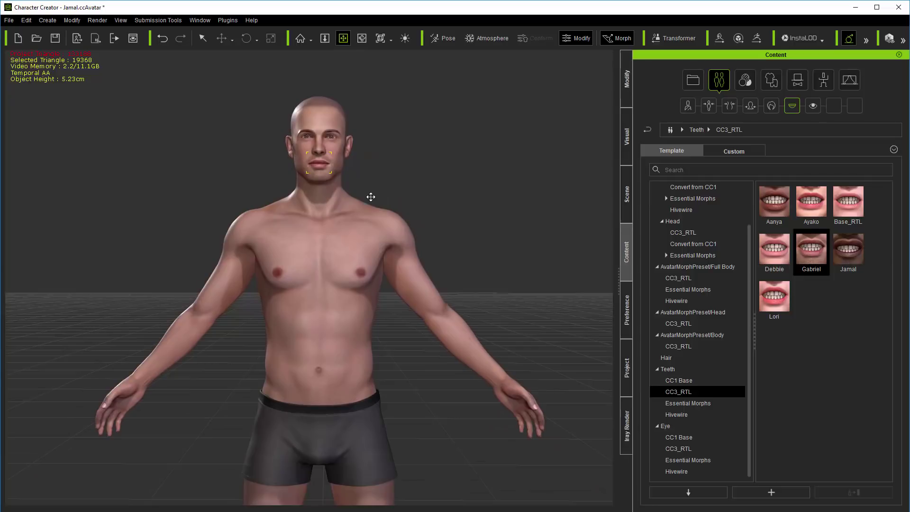
pyautogui.moveTo(750, 343); pyautogui.dragTo(752, 278)
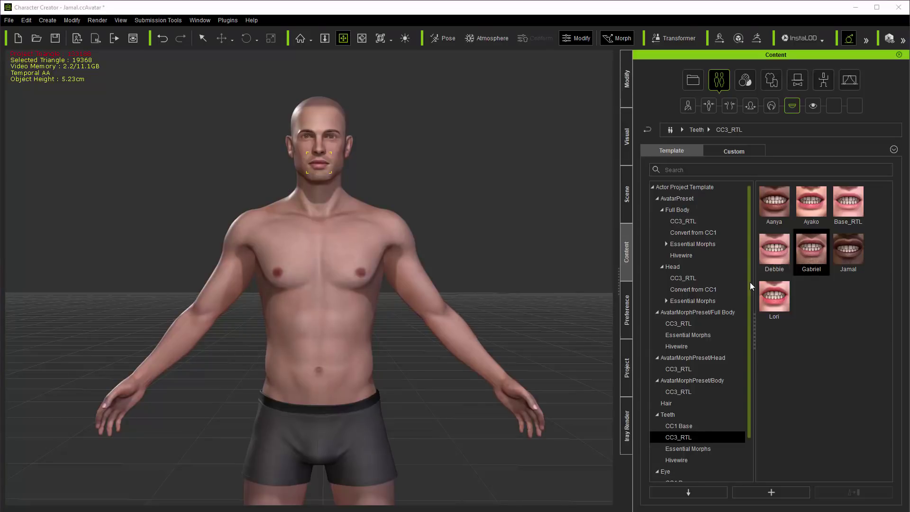
pyautogui.click(690, 279)
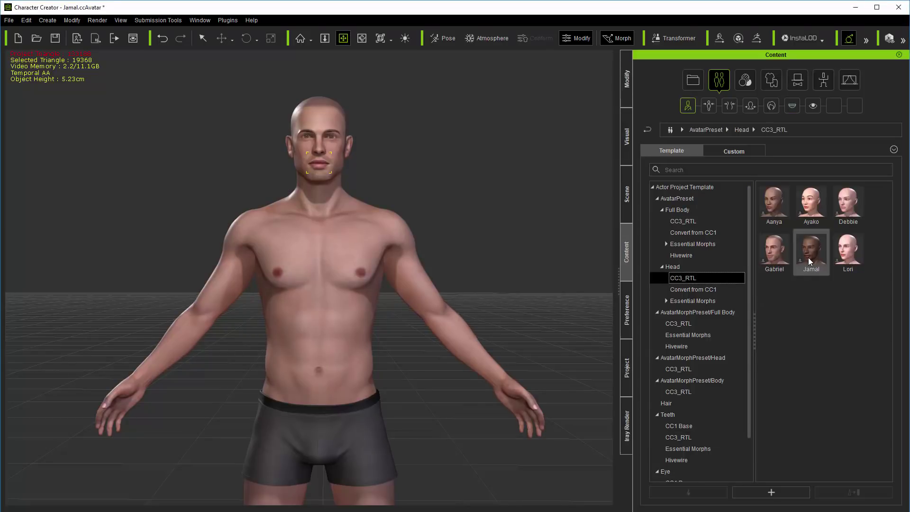
pyautogui.doubleClick(809, 256)
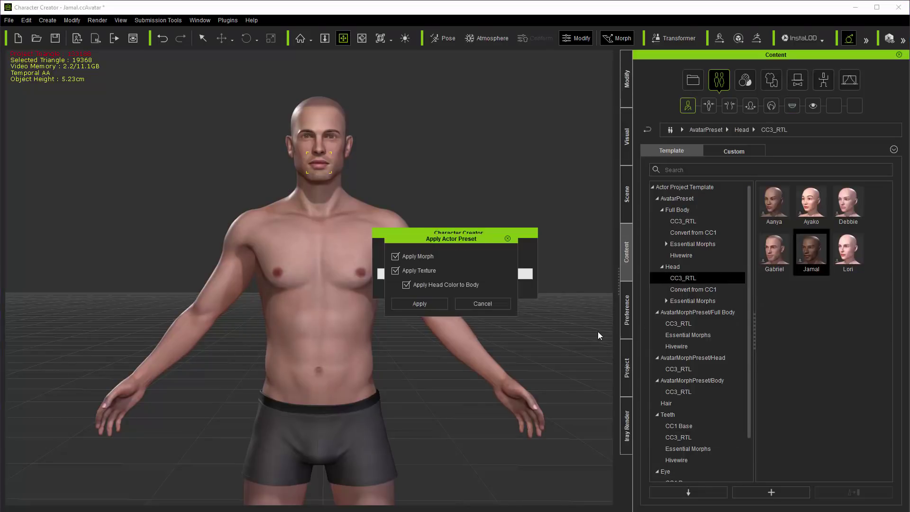
pyautogui.click(395, 271)
pyautogui.click(420, 304)
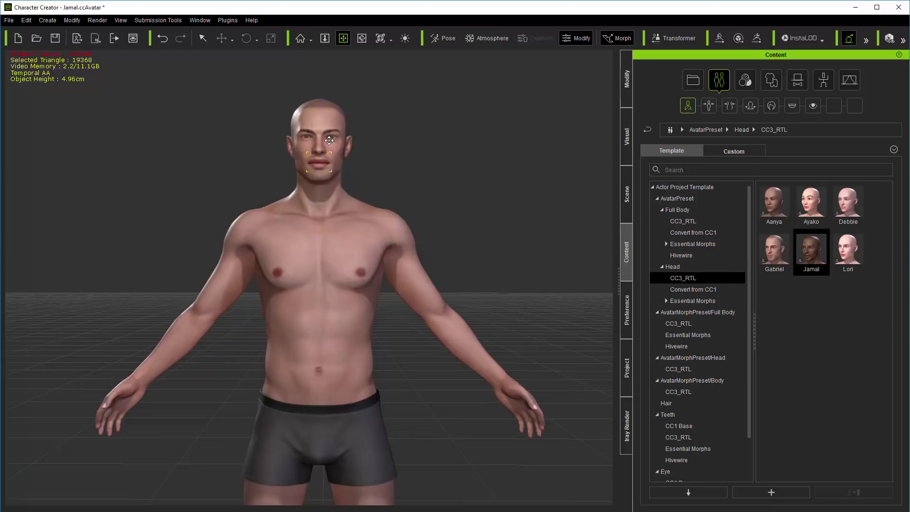
# Apply the normal CC3_RTL skin preset Jamal to the whole avatar.
pyautogui.scroll(5, 325, 137)
pyautogui.scroll(3, 325, 138)
pyautogui.click(202, 38)
pyautogui.click(304, 109)
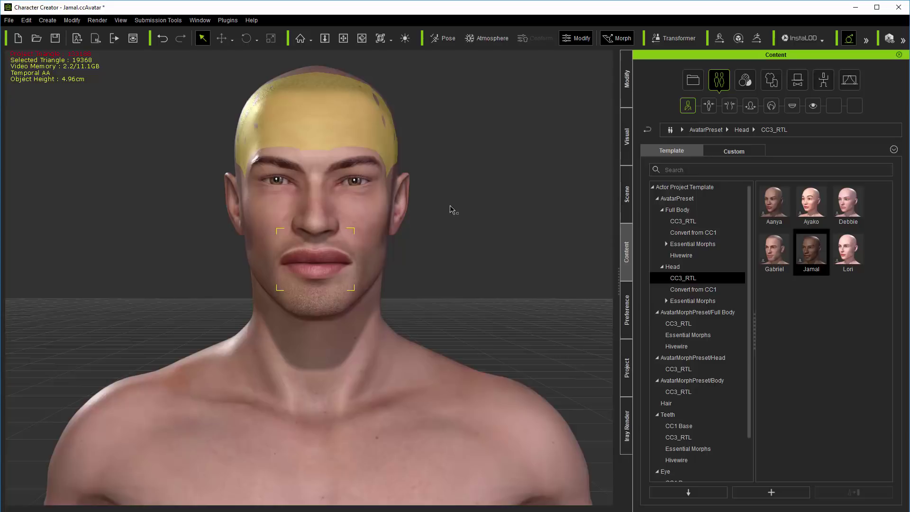
pyautogui.click(362, 38)
pyautogui.moveTo(304, 218); pyautogui.dragTo(430, 226)
pyautogui.scroll(-3, 255, 217)
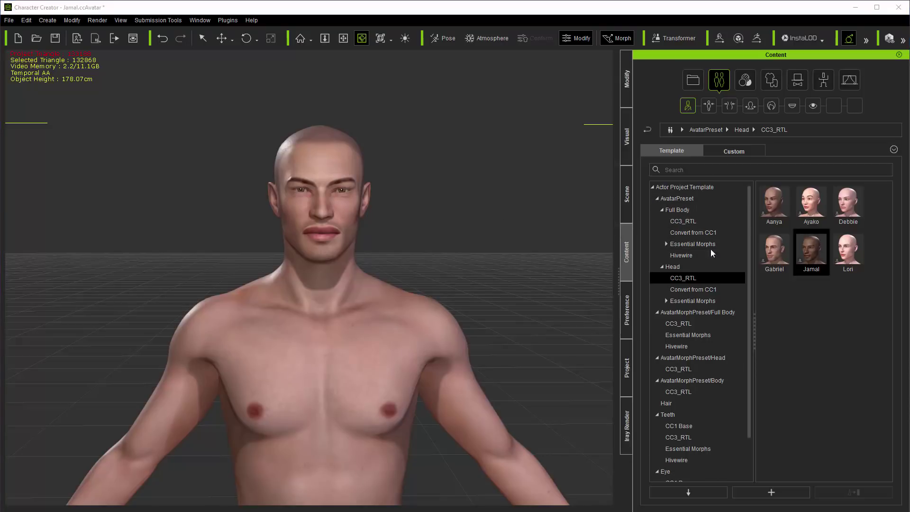
pyautogui.click(745, 82)
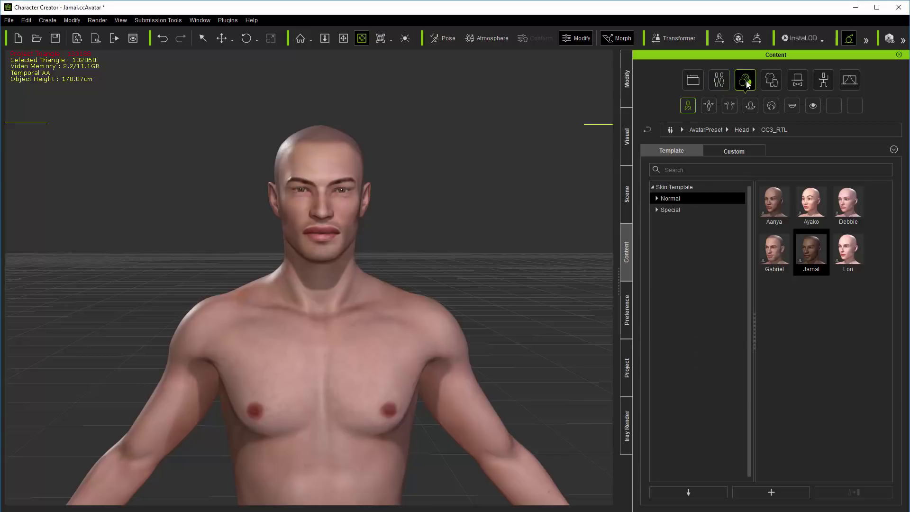
pyautogui.click(684, 223)
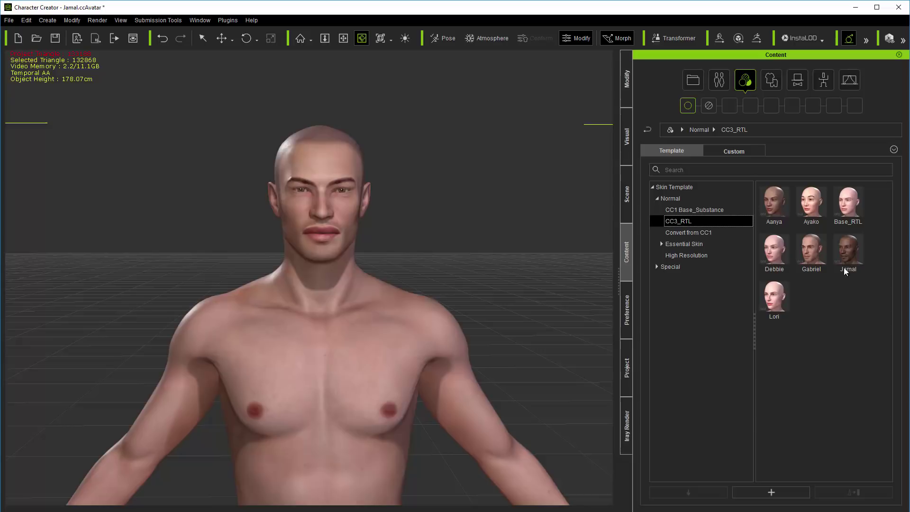
pyautogui.doubleClick(849, 253)
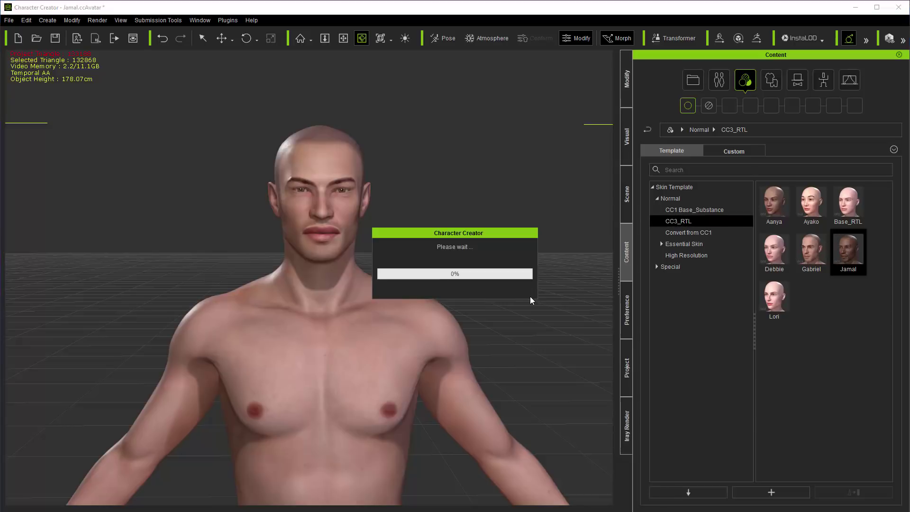
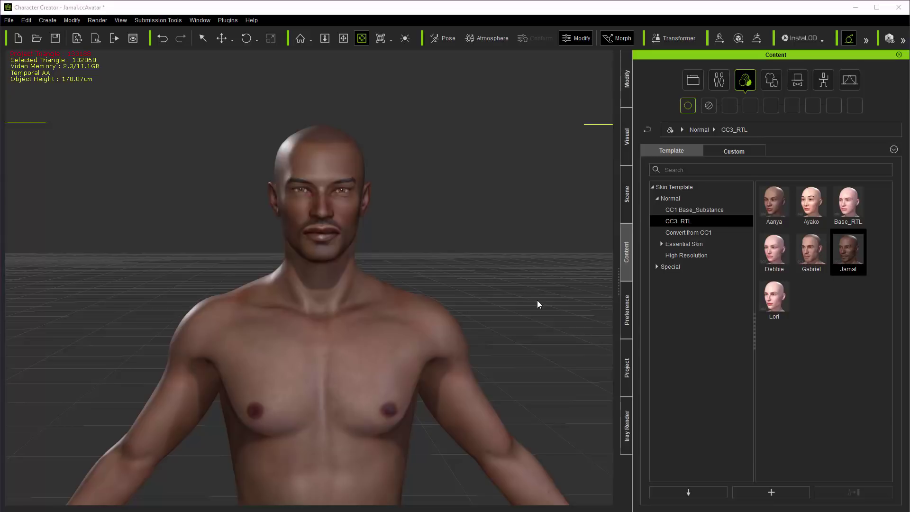
# Replace the avatar's teeth with the CC3_RTL Jamal teeth preset.
pyautogui.click(719, 80)
pyautogui.click(655, 312)
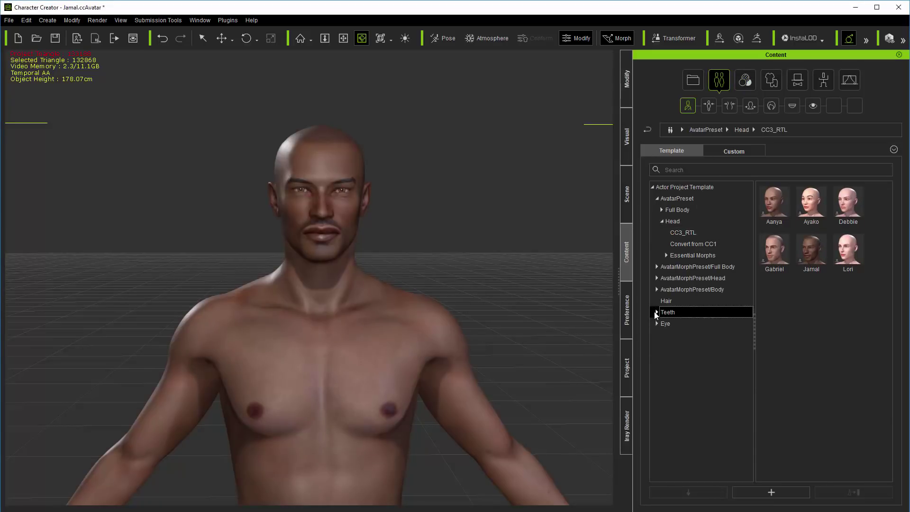
pyautogui.click(657, 312)
pyautogui.click(685, 335)
pyautogui.moveTo(849, 251); pyautogui.dragTo(509, 303)
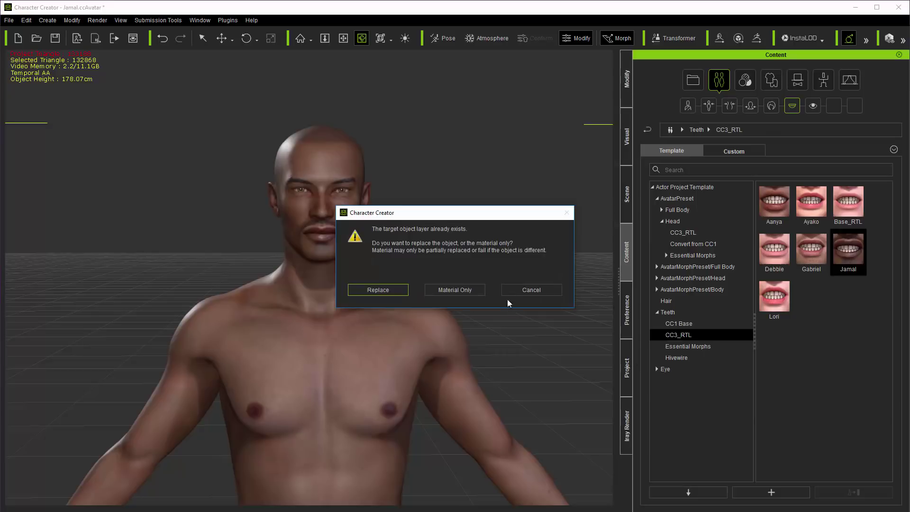
pyautogui.press('Return')
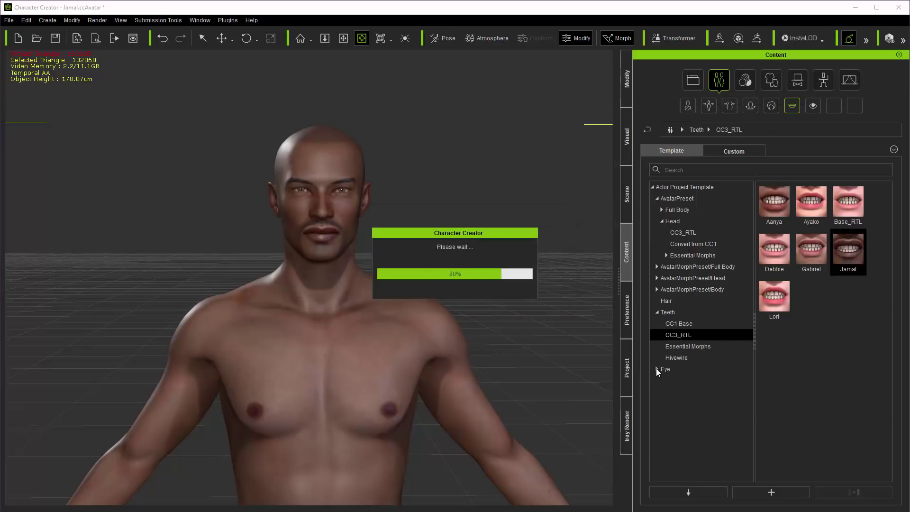
# Replace the avatar's eyes with the CC3_RTL Jamal eye preset.
pyautogui.click(656, 368)
pyautogui.click(688, 391)
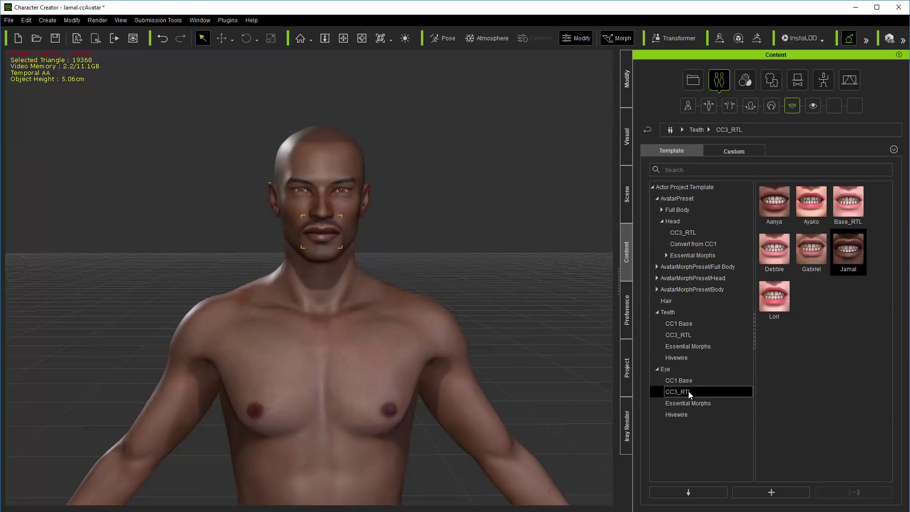
pyautogui.moveTo(841, 252); pyautogui.dragTo(474, 350)
pyautogui.press('Return')
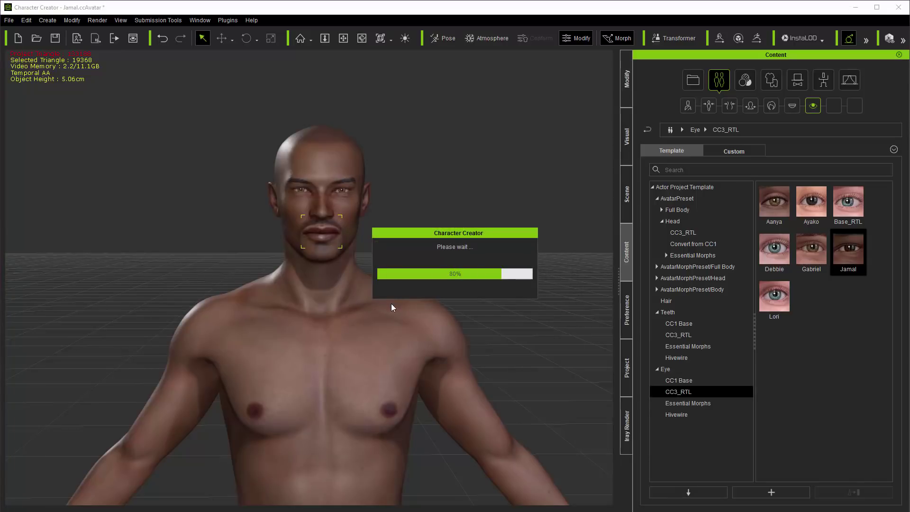
# Examine the avatar's face up close from the front and at a three-quarter angle.
pyautogui.scroll(5, 317, 228)
pyautogui.click(362, 38)
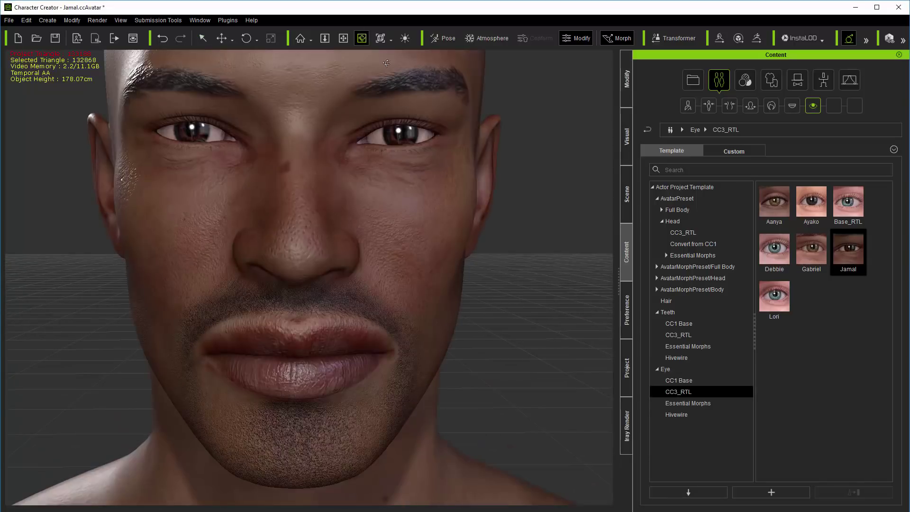
pyautogui.moveTo(387, 63); pyautogui.dragTo(362, 195)
pyautogui.scroll(-3, 363, 175)
pyautogui.moveTo(362, 176); pyautogui.dragTo(308, 156, button='middle')
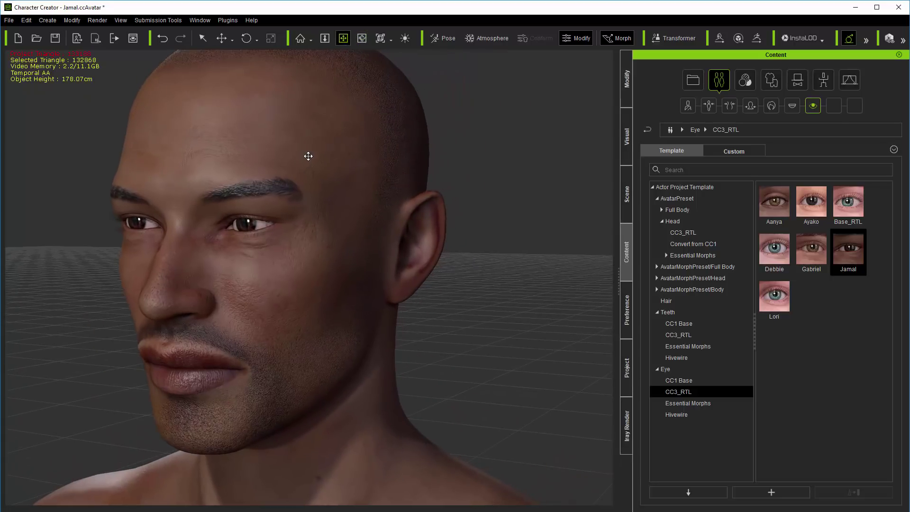
pyautogui.moveTo(308, 156); pyautogui.dragTo(332, 156, button='right')
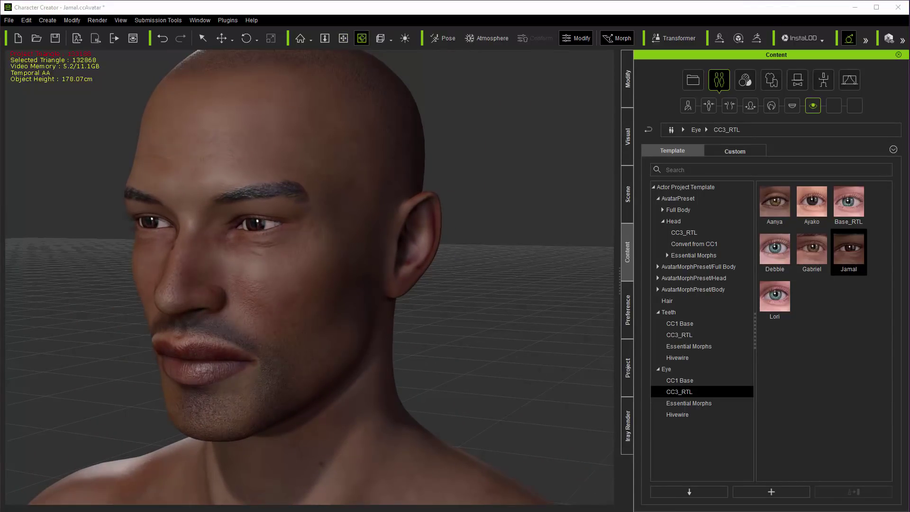
# Review the Physically Accurate Cornea option of both cornea materials and the lighting and sun settings for the Iray render.
pyautogui.click(624, 418)
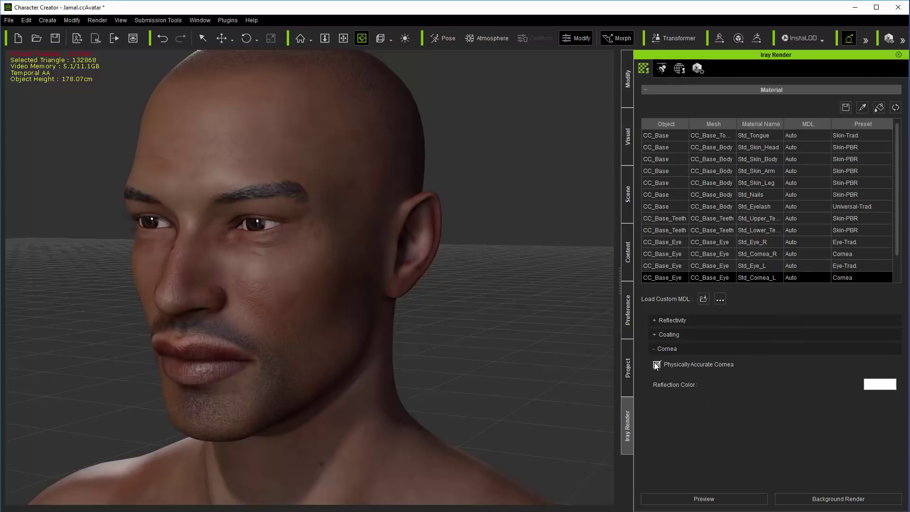
pyautogui.click(681, 257)
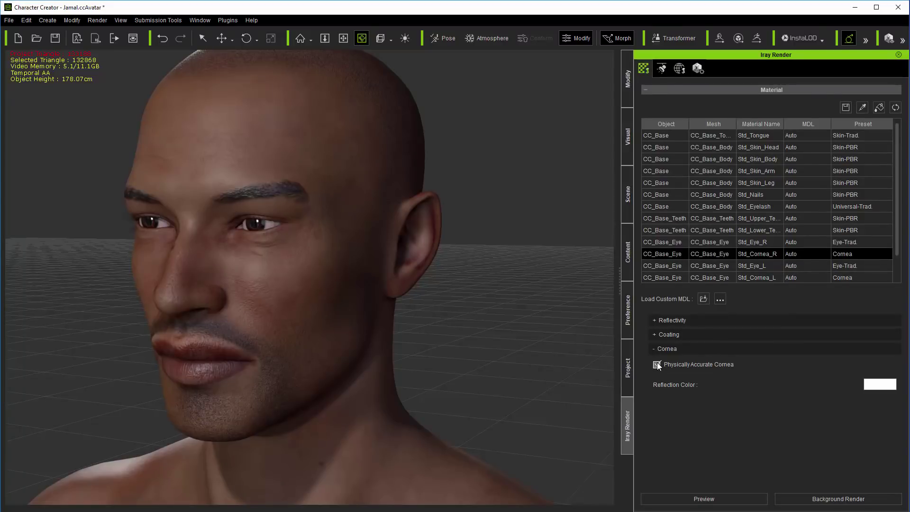
pyautogui.click(663, 70)
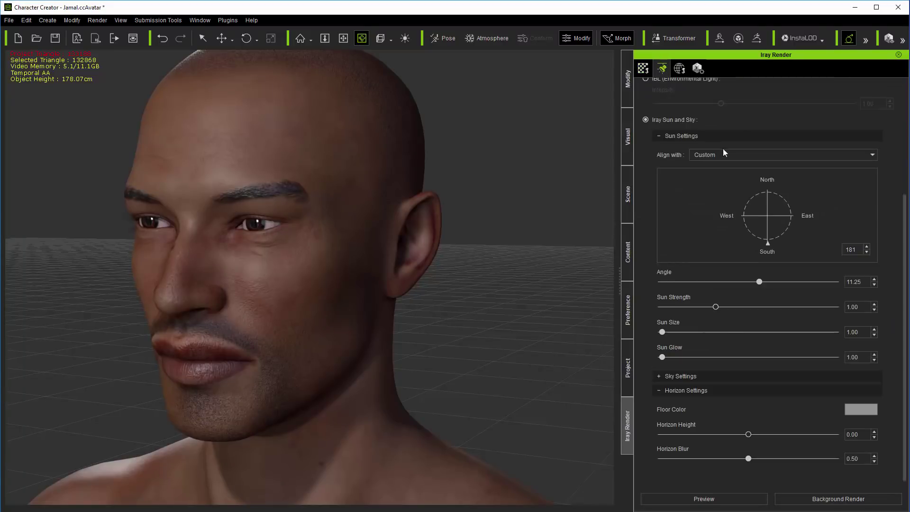
pyautogui.scroll(5, 726, 138)
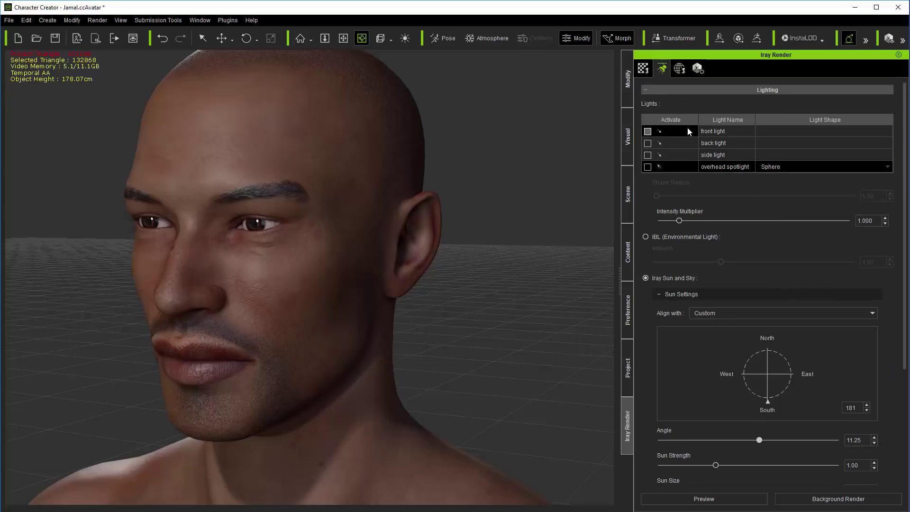
pyautogui.scroll(-4, 729, 230)
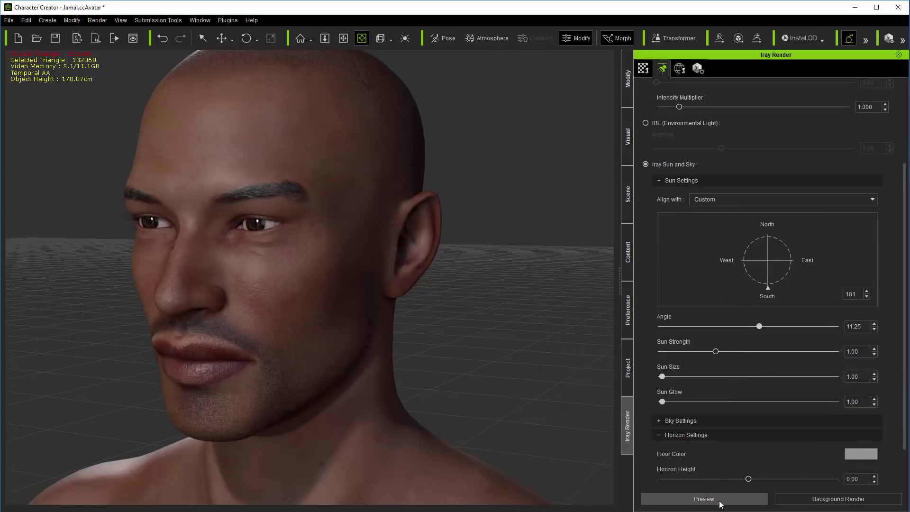
# Start an Iray preview render of the avatar and inspect its face and upper body from the front.
pyautogui.click(705, 498)
pyautogui.click(854, 38)
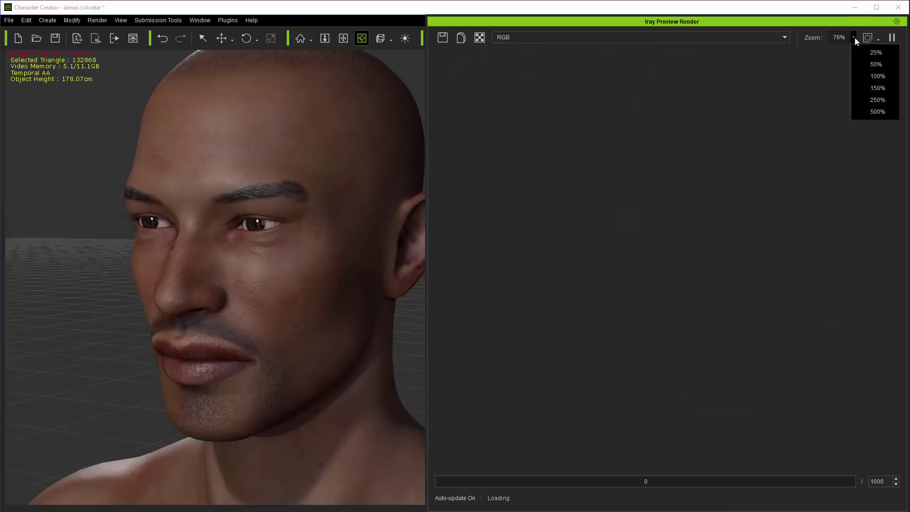
pyautogui.click(870, 79)
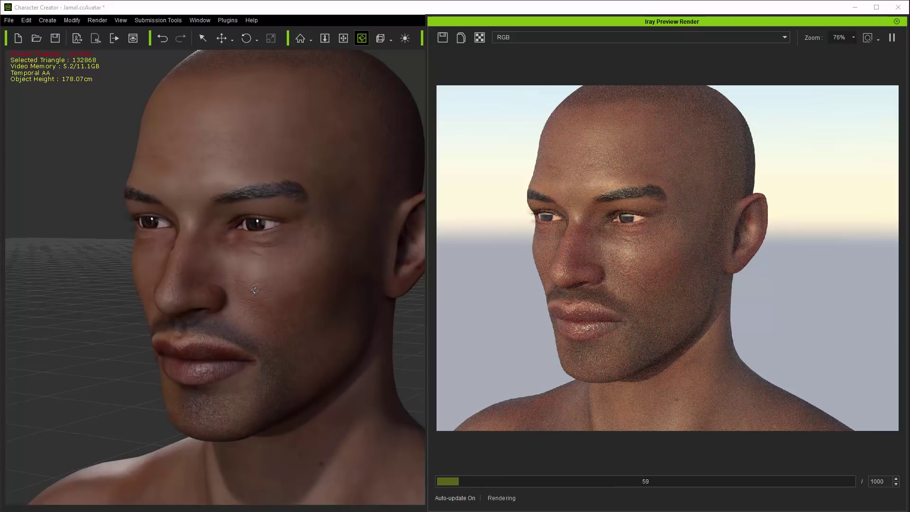
pyautogui.moveTo(255, 290); pyautogui.dragTo(363, 250)
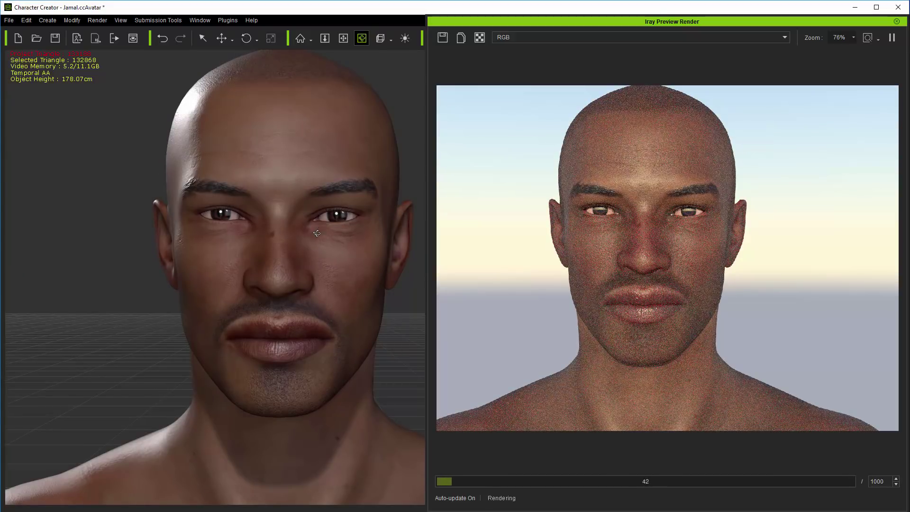
pyautogui.scroll(-5, 317, 233)
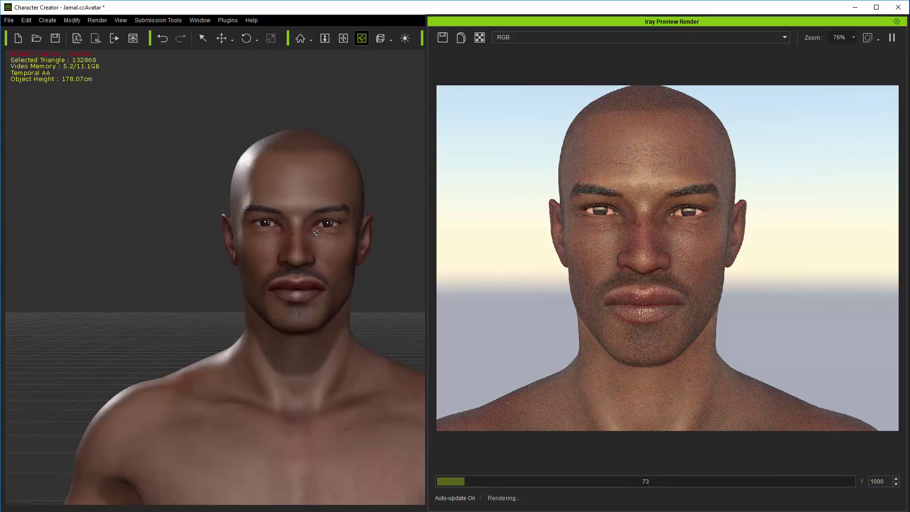
pyautogui.moveTo(333, 285); pyautogui.dragTo(323, 187)
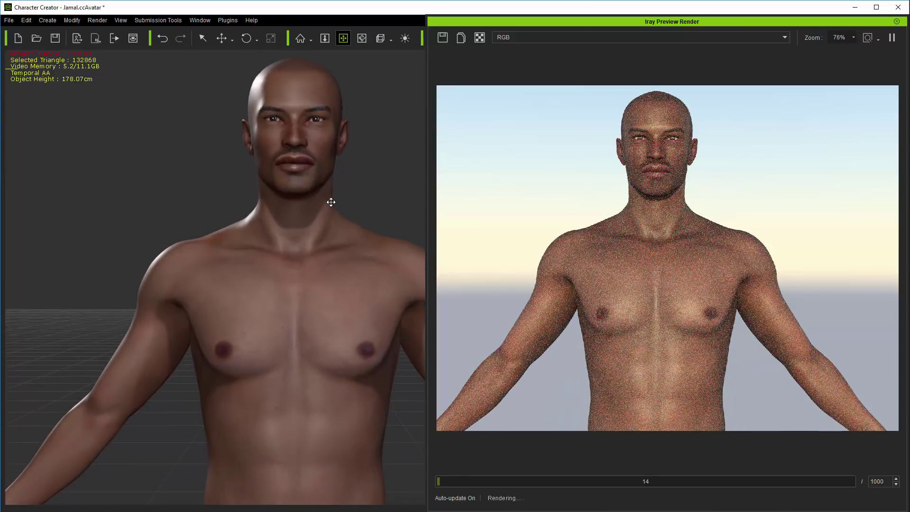
# Show the avatar's full body centred in the Iray preview at 100% zoom and check its overall look.
pyautogui.scroll(-6, 327, 204)
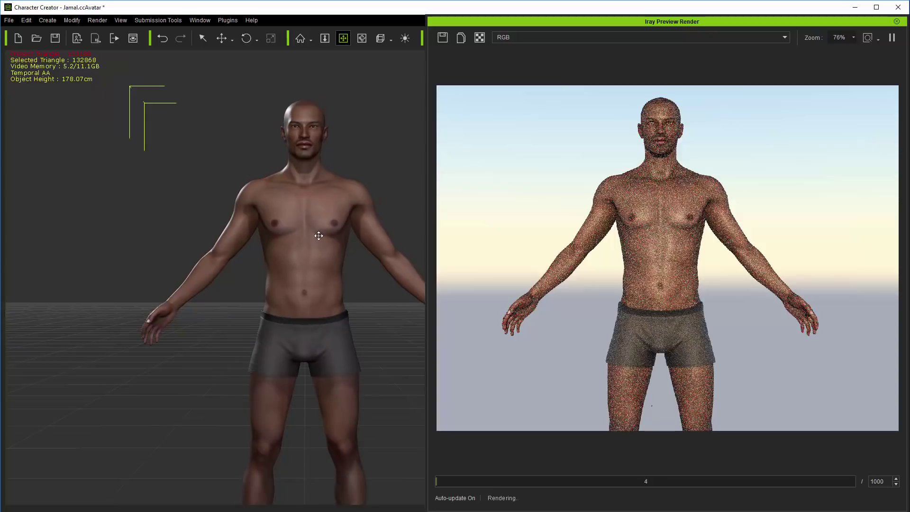
pyautogui.scroll(-3, 319, 235)
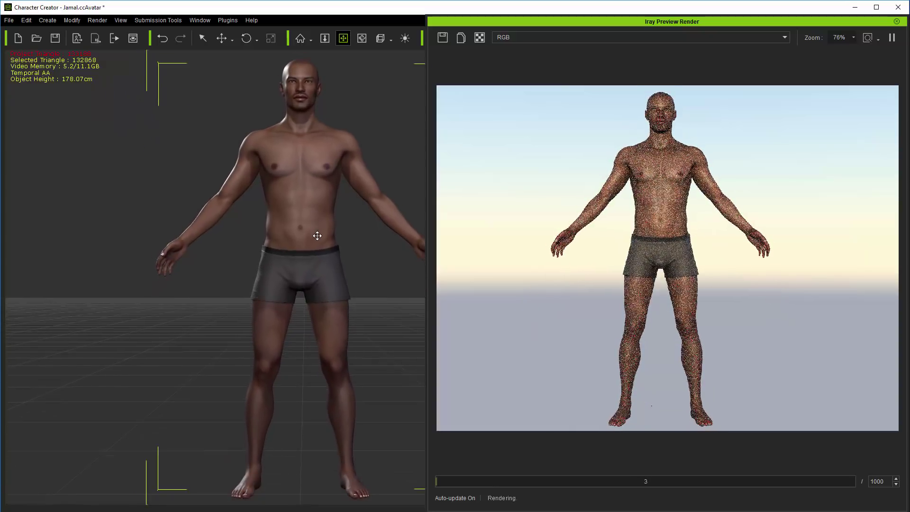
pyautogui.scroll(-2, 318, 237)
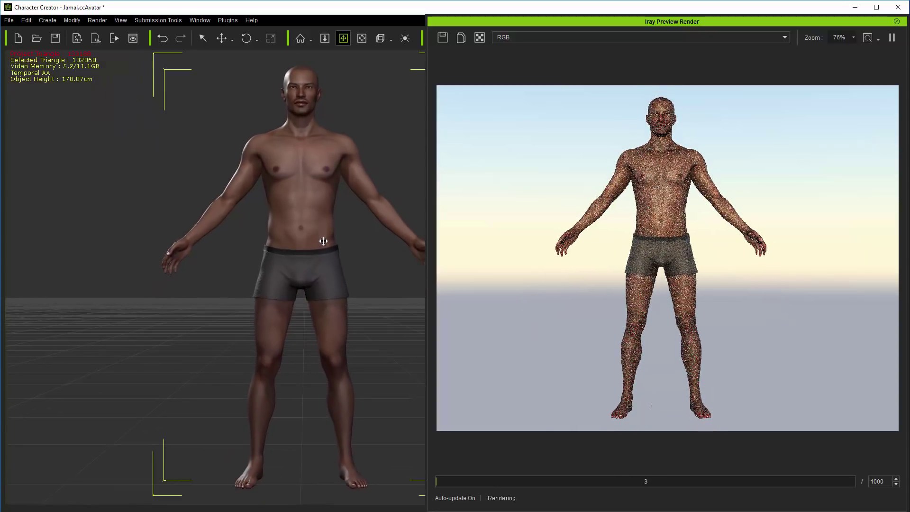
pyautogui.click(853, 38)
pyautogui.click(871, 76)
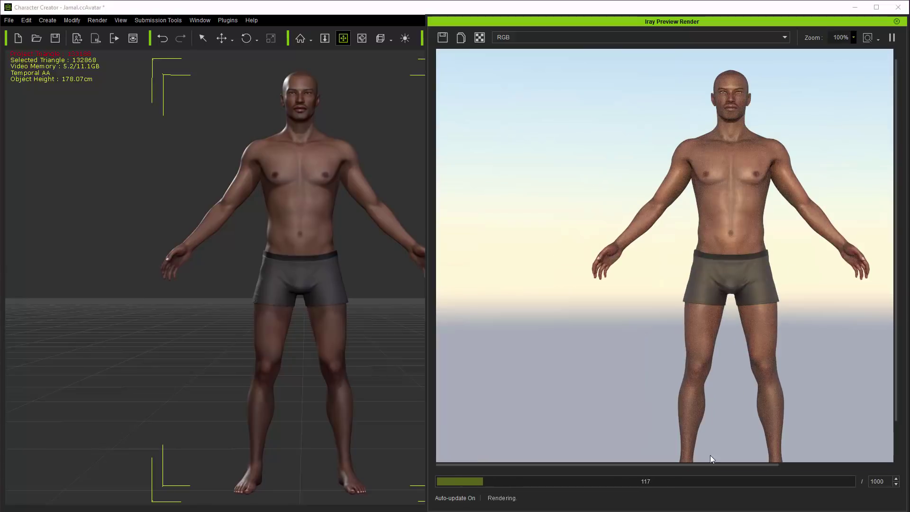
pyautogui.moveTo(706, 466); pyautogui.dragTo(750, 468)
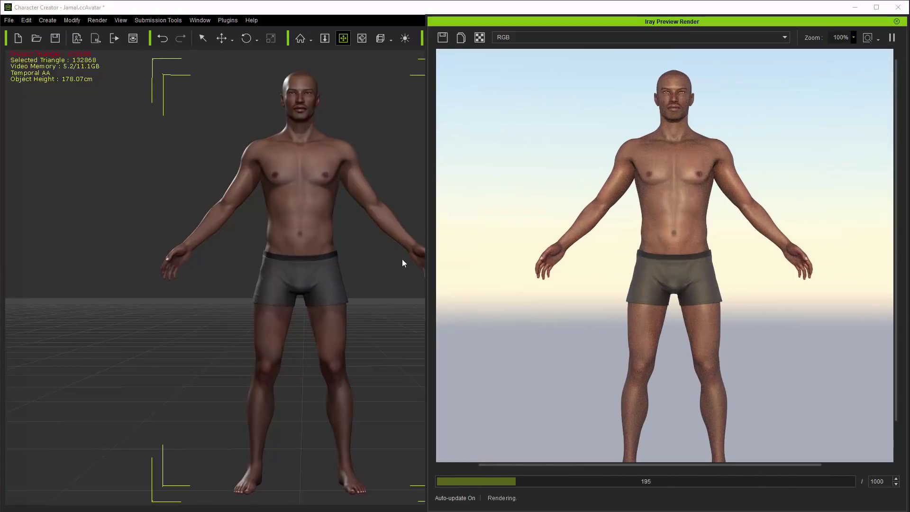
pyautogui.click(362, 38)
pyautogui.moveTo(285, 265); pyautogui.dragTo(356, 338)
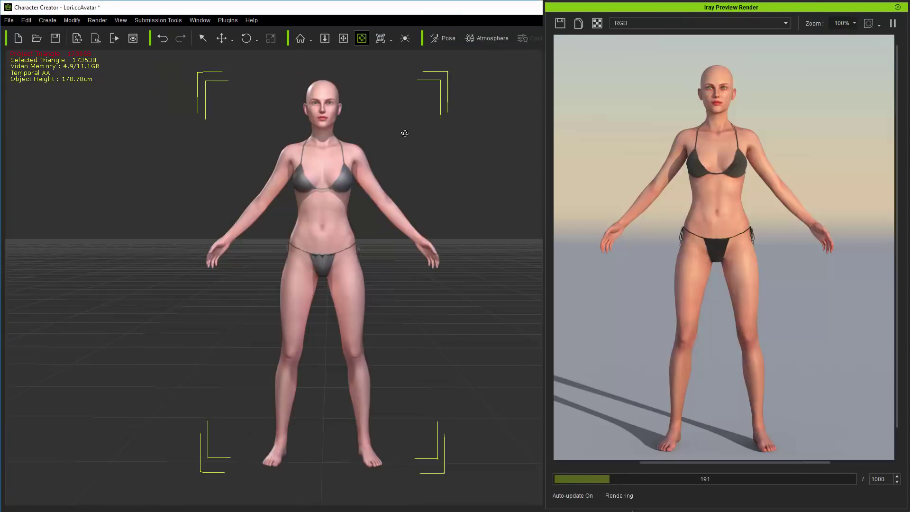
# Inspect the Lori avatar in the Iray preview, from full body to a three-quarter close-up of the face.
pyautogui.moveTo(402, 134); pyautogui.dragTo(435, 134)
pyautogui.moveTo(403, 130); pyautogui.dragTo(352, 211, button='middle')
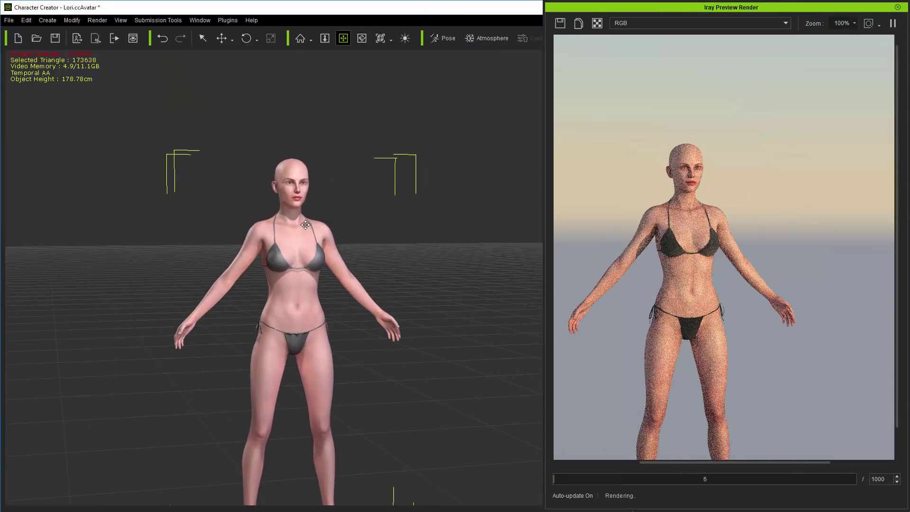
pyautogui.scroll(6, 332, 190)
pyautogui.moveTo(328, 156); pyautogui.dragTo(313, 209, button='middle')
pyautogui.moveTo(314, 208); pyautogui.dragTo(331, 252, button='right')
pyautogui.scroll(2, 437, 242)
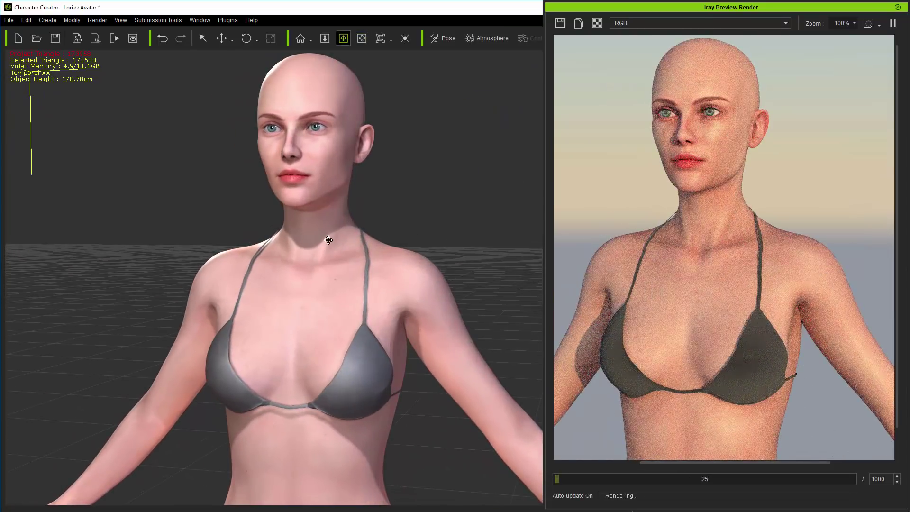
pyautogui.moveTo(328, 240); pyautogui.dragTo(307, 259, button='middle')
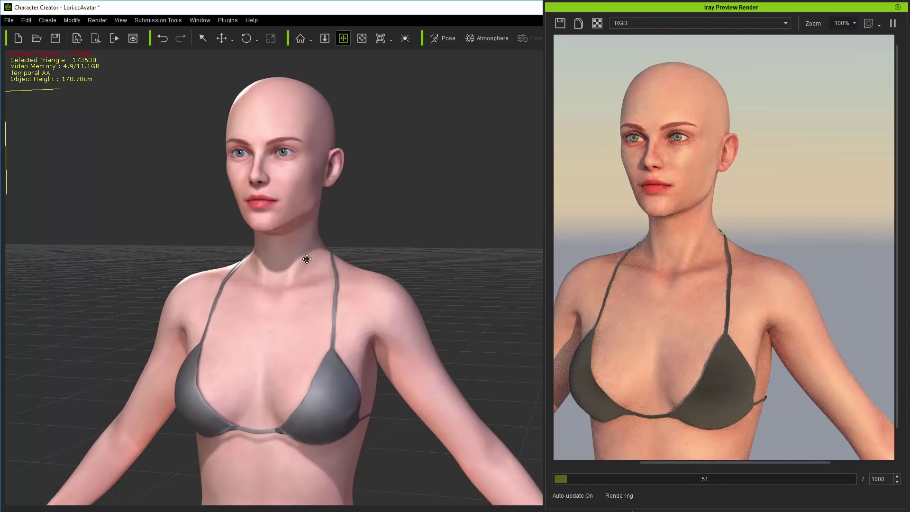
pyautogui.scroll(5, 307, 259)
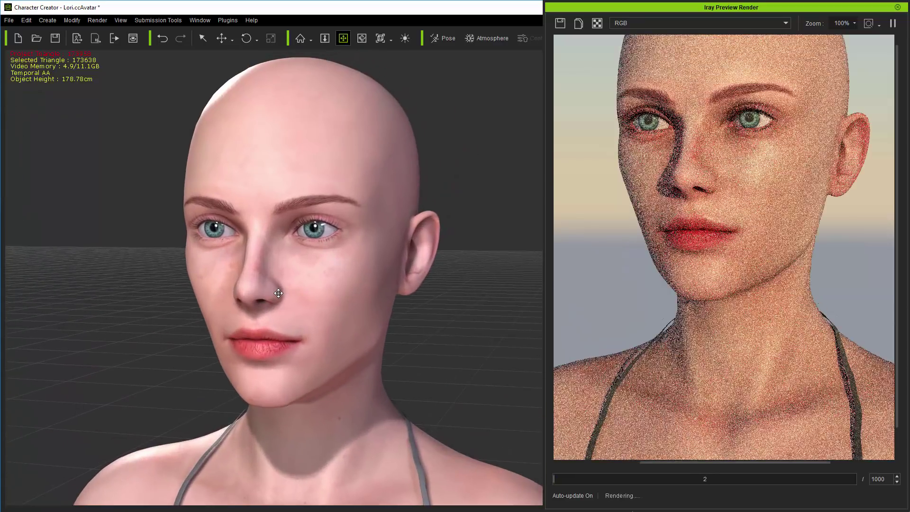
pyautogui.moveTo(275, 293); pyautogui.dragTo(401, 344, button='right')
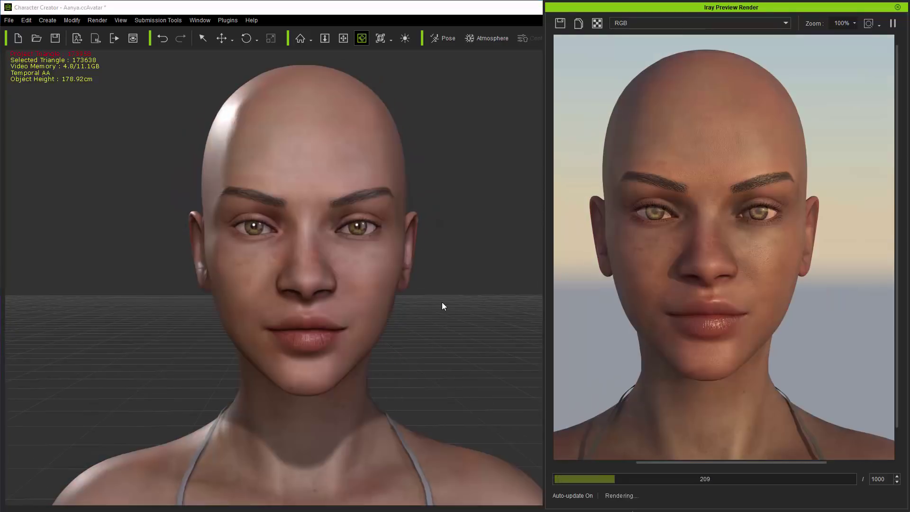
# Compare the faces of the Aanya, Ayako, Debbie and Gabriel avatars from several angles in the Iray preview.
pyautogui.moveTo(441, 303); pyautogui.dragTo(355, 315, button='right')
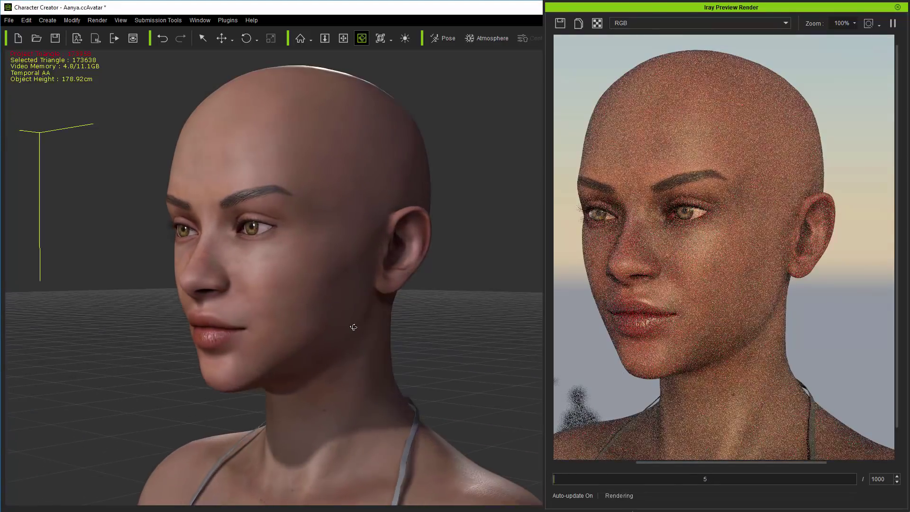
pyautogui.moveTo(356, 315); pyautogui.dragTo(382, 324, button='middle')
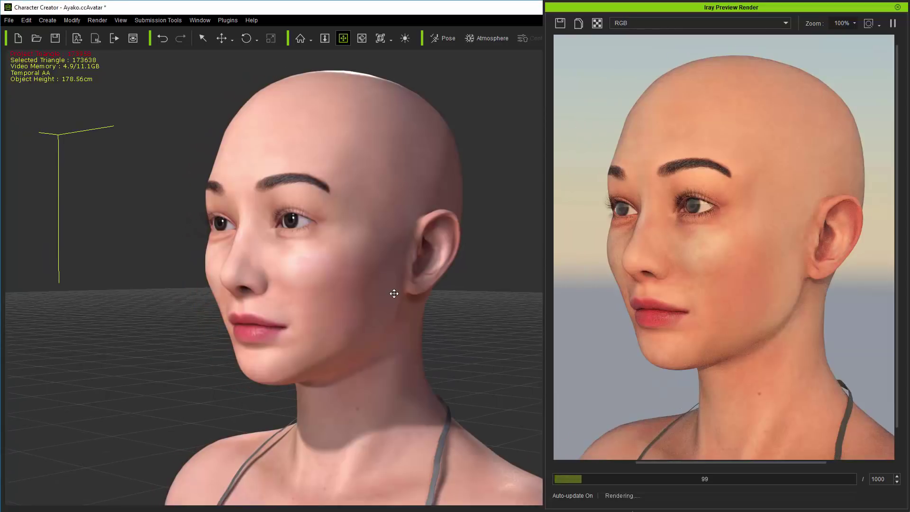
pyautogui.moveTo(376, 287); pyautogui.dragTo(399, 301, button='right')
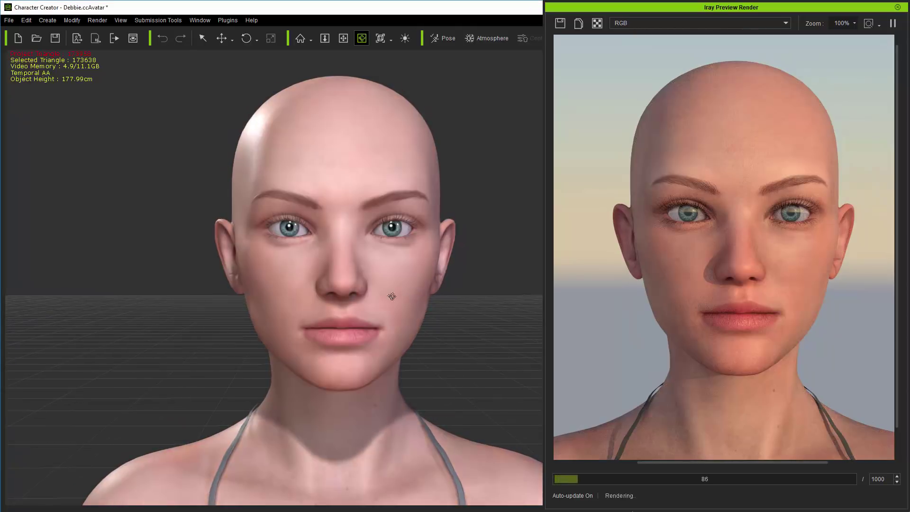
pyautogui.moveTo(332, 303); pyautogui.dragTo(427, 332, button='right')
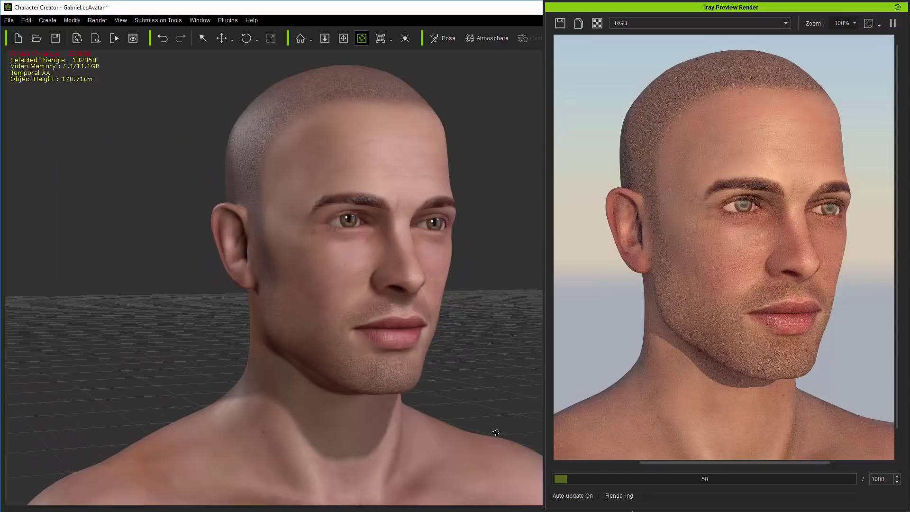
pyautogui.moveTo(496, 432); pyautogui.dragTo(578, 337, button='right')
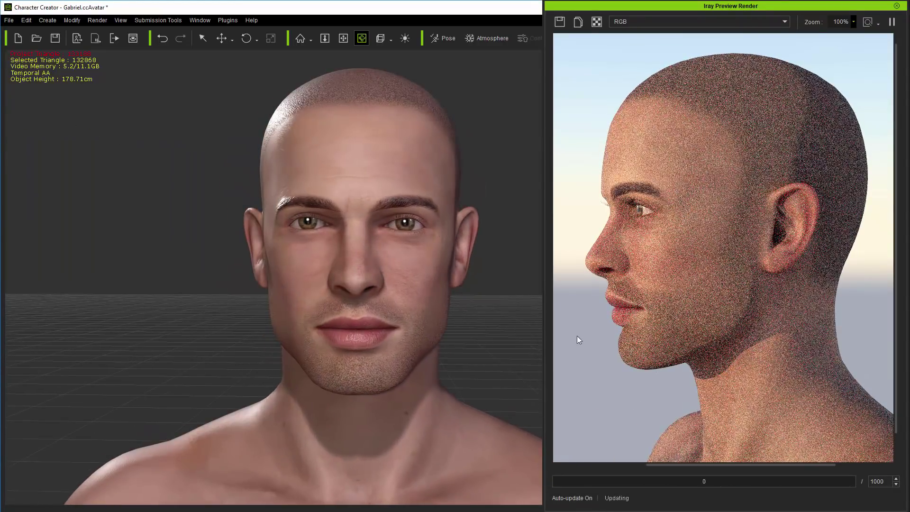
# Check the Gabriel avatar's full body in the Iray preview and close the preview window.
pyautogui.scroll(-6, 404, 260)
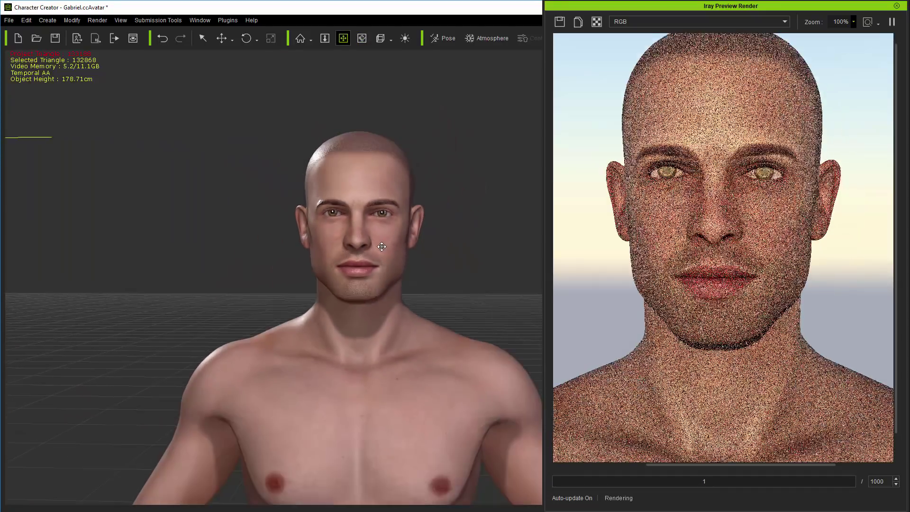
pyautogui.scroll(-6, 384, 237)
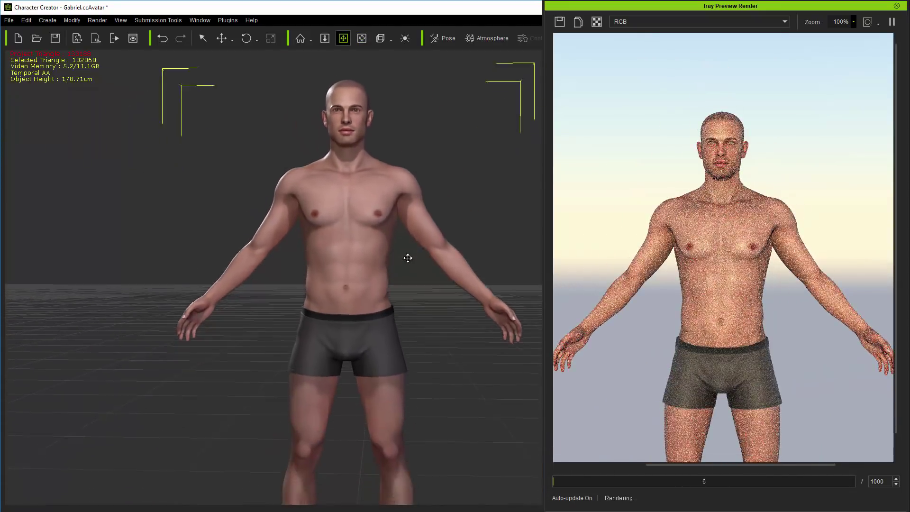
pyautogui.moveTo(394, 273); pyautogui.dragTo(386, 259, button='middle')
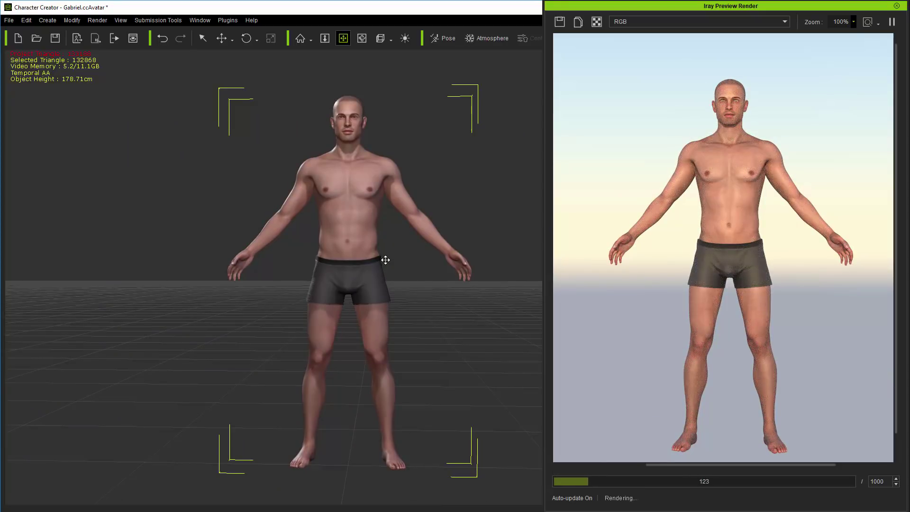
pyautogui.click(896, 6)
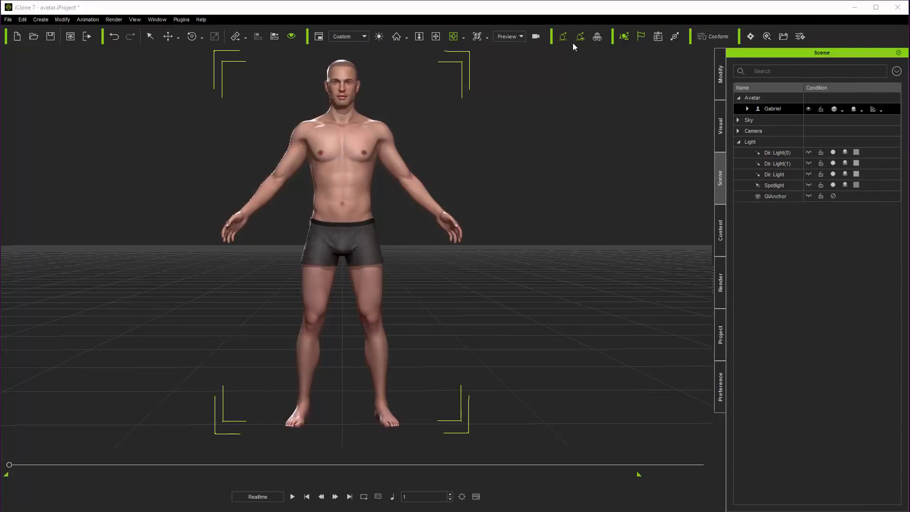
# Activate image-based lighting for the avatar scene in iClone.
pyautogui.click(721, 133)
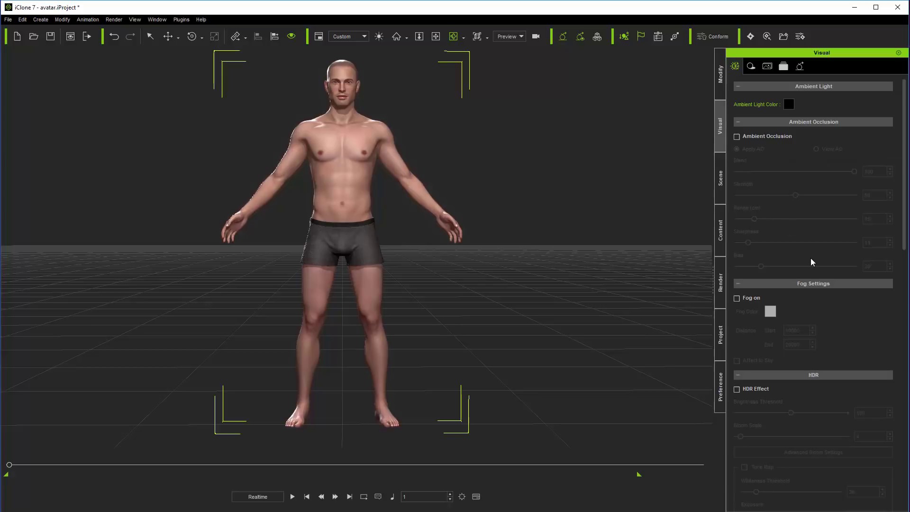
pyautogui.scroll(-15, 843, 198)
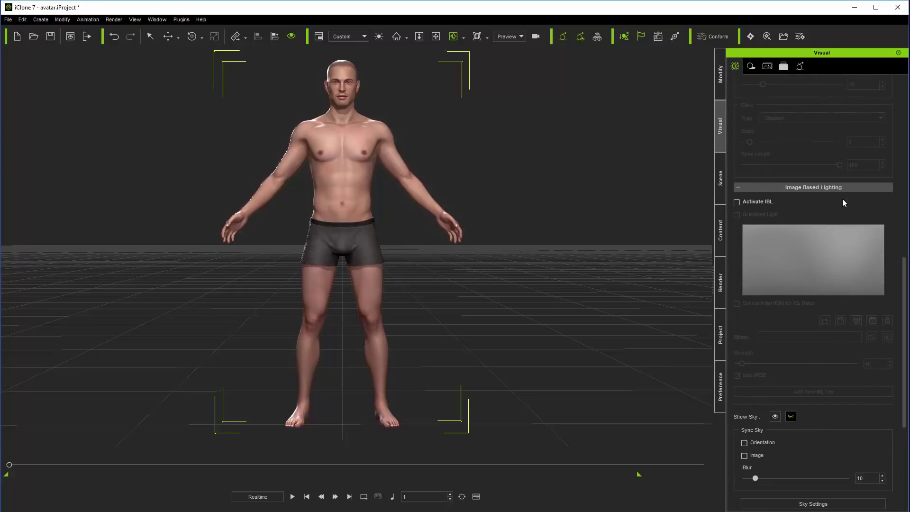
pyautogui.scroll(3, 842, 202)
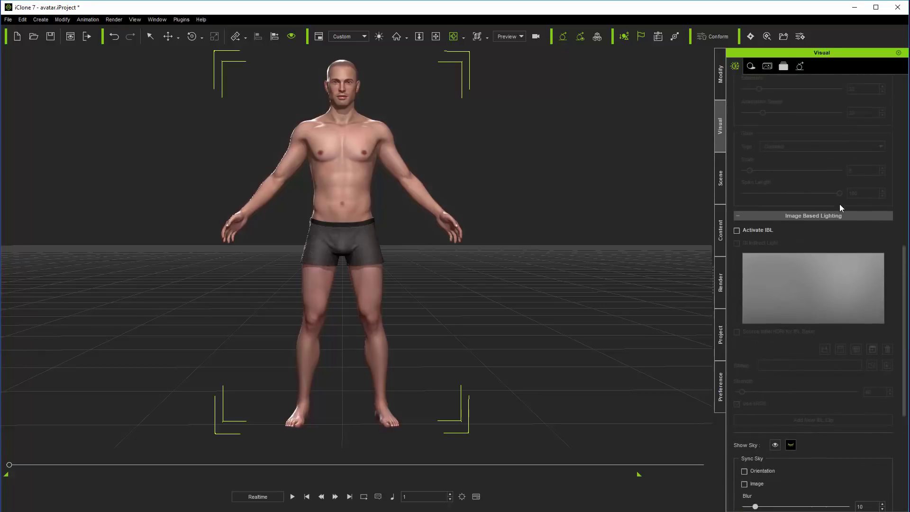
pyautogui.click(737, 231)
# Examine the Gabriel avatar's face and upper body from the front and side under the image-based lighting.
pyautogui.scroll(10, 361, 68)
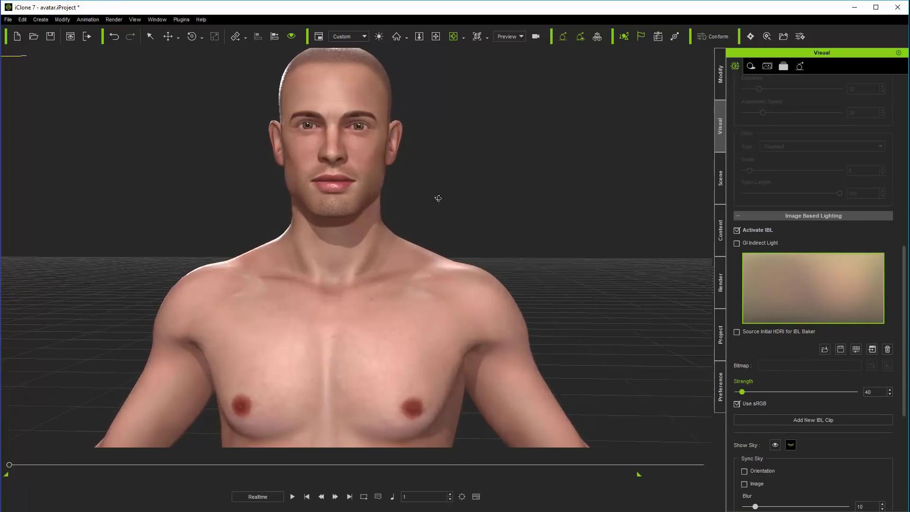
pyautogui.moveTo(438, 198); pyautogui.dragTo(444, 195, button='right')
pyautogui.moveTo(419, 158); pyautogui.dragTo(392, 201, button='middle')
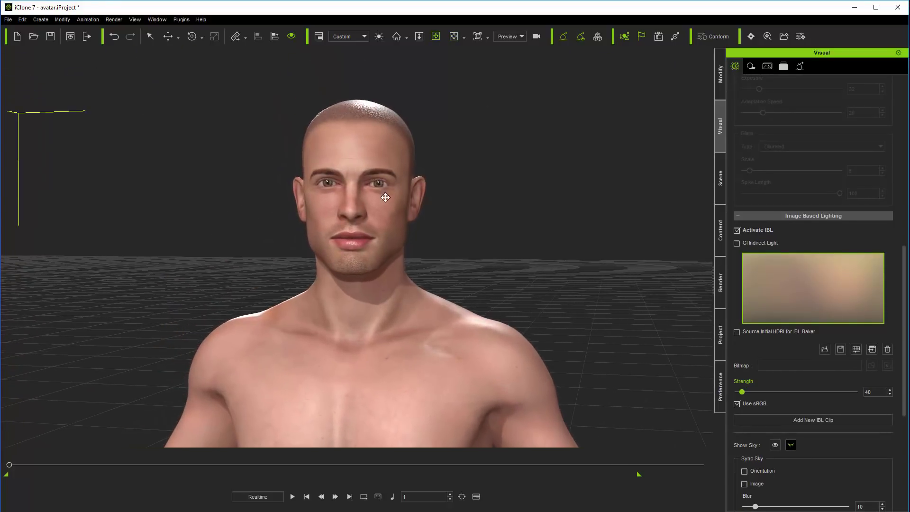
pyautogui.scroll(3, 371, 185)
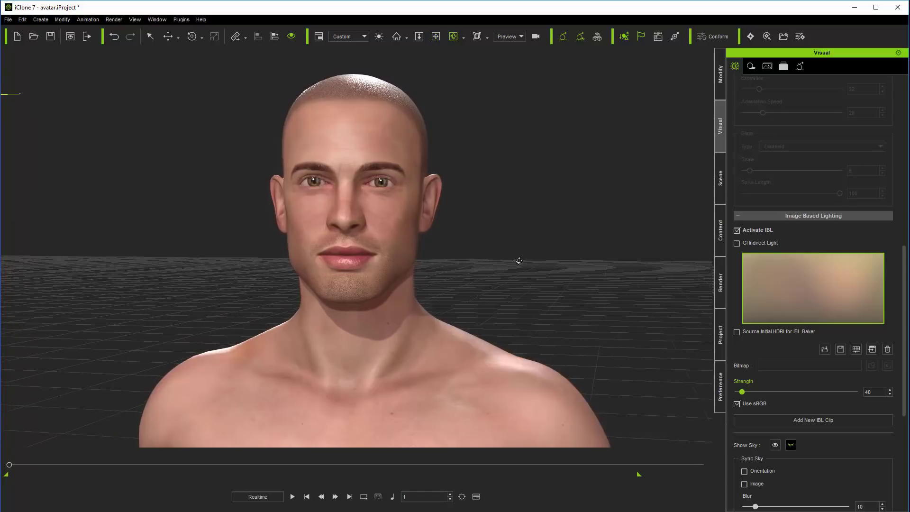
pyautogui.moveTo(520, 260); pyautogui.dragTo(464, 261, button='right')
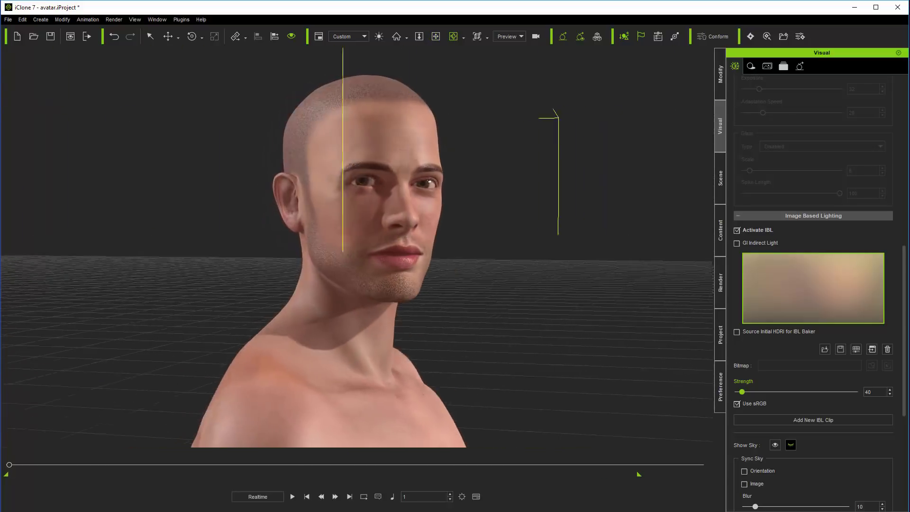
pyautogui.moveTo(521, 265); pyautogui.dragTo(615, 312, button='right')
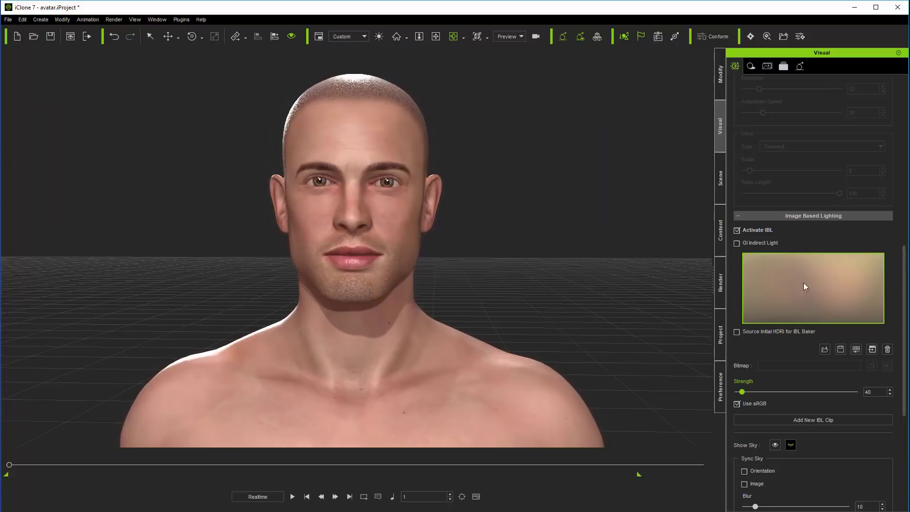
# Deactivate image-based lighting and frame the avatar from head to waist.
pyautogui.click(738, 230)
pyautogui.scroll(-5, 480, 271)
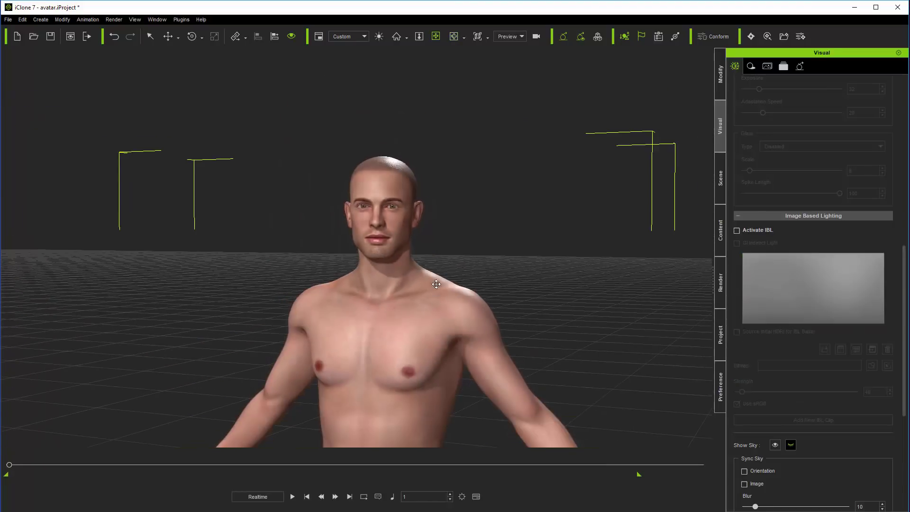
pyautogui.moveTo(436, 284); pyautogui.dragTo(423, 270, button='middle')
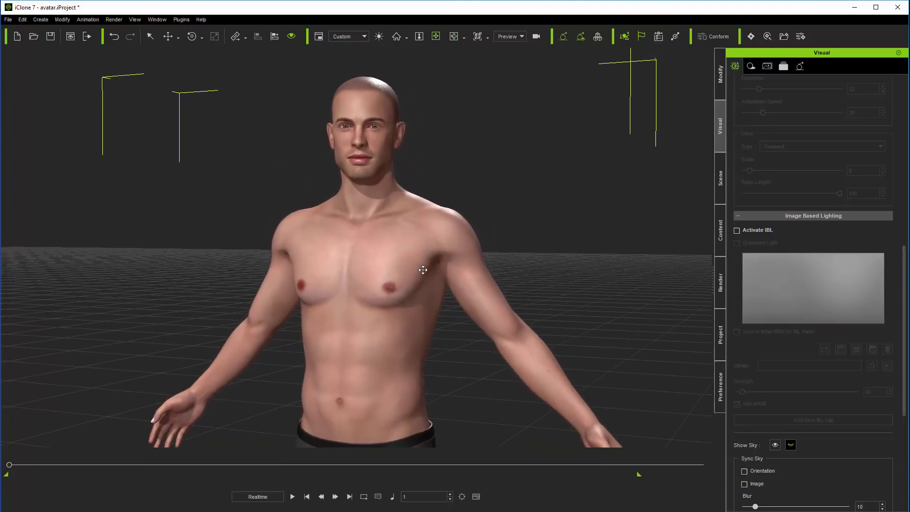
# Play the avatar's animation and watch the movement of its face and upper body.
pyautogui.click(293, 497)
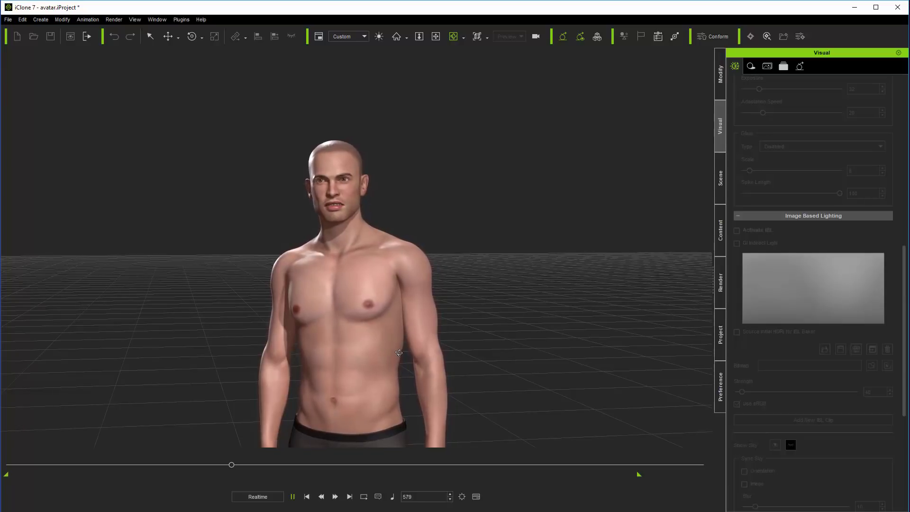
pyautogui.moveTo(398, 364); pyautogui.dragTo(404, 321, button='middle')
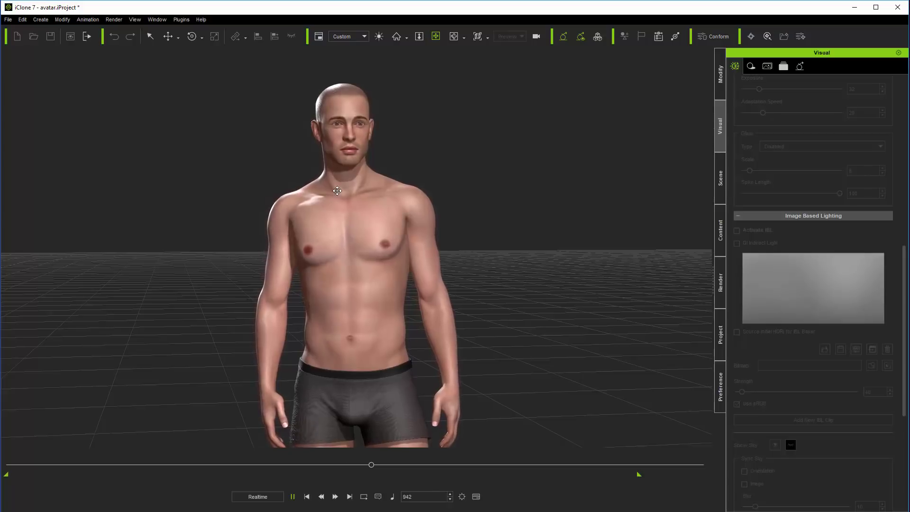
pyautogui.scroll(10, 348, 126)
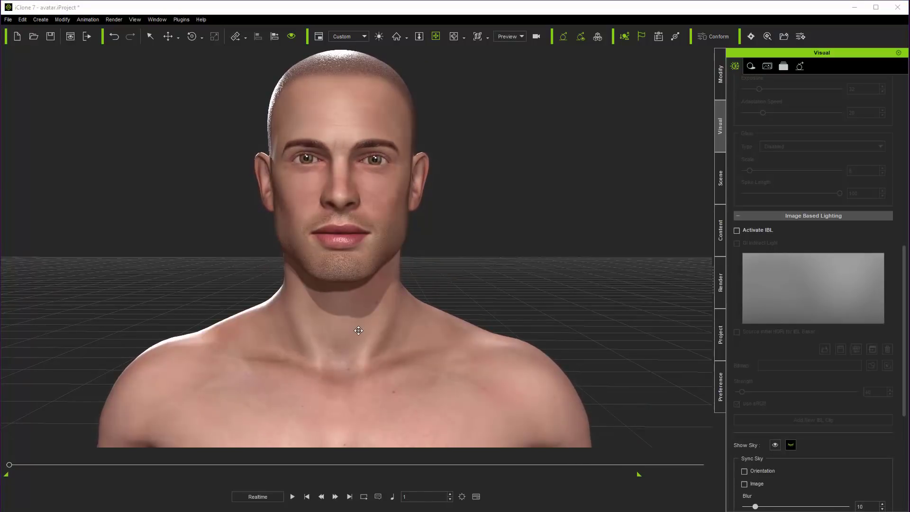
# Open the avatar's modify settings and examine its face up close from the front.
pyautogui.scroll(3, 355, 316)
pyautogui.moveTo(359, 300); pyautogui.dragTo(360, 322, button='middle')
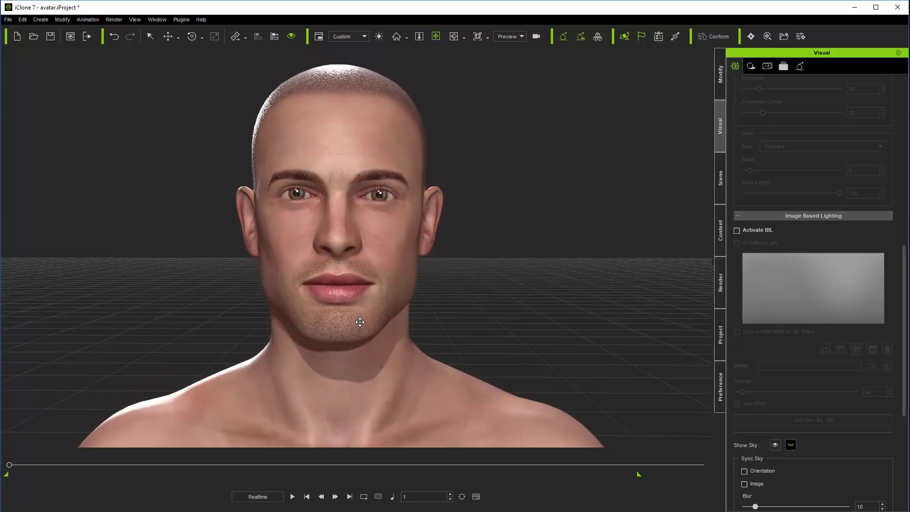
pyautogui.click(720, 75)
pyautogui.moveTo(502, 309); pyautogui.dragTo(404, 287, button='right')
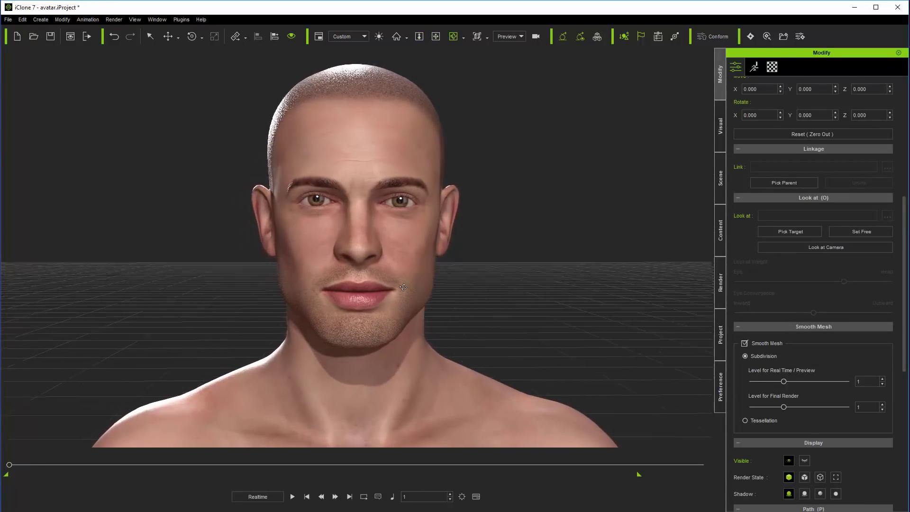
# Open Face Puppet for the avatar and preview a performance with both eyes selected as the solo features.
pyautogui.scroll(2, 401, 275)
pyautogui.moveTo(395, 249); pyautogui.dragTo(395, 264, button='middle')
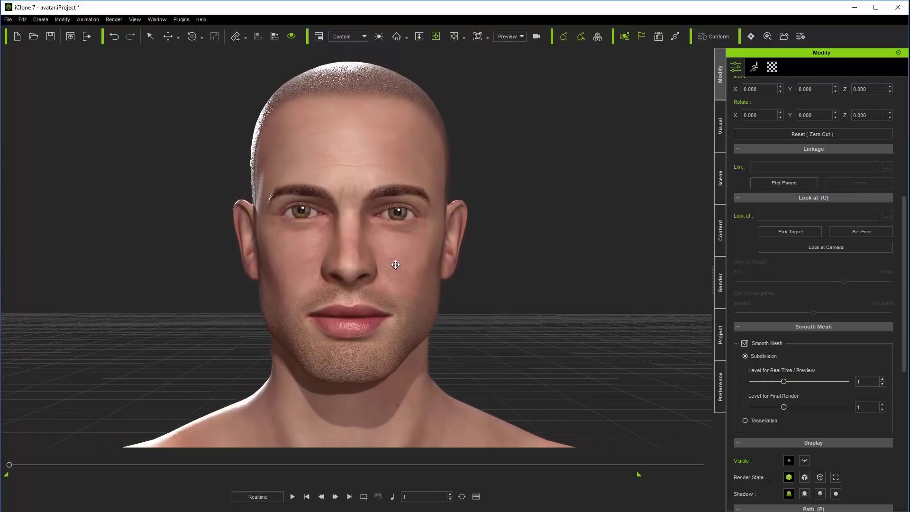
pyautogui.click(756, 67)
pyautogui.click(798, 298)
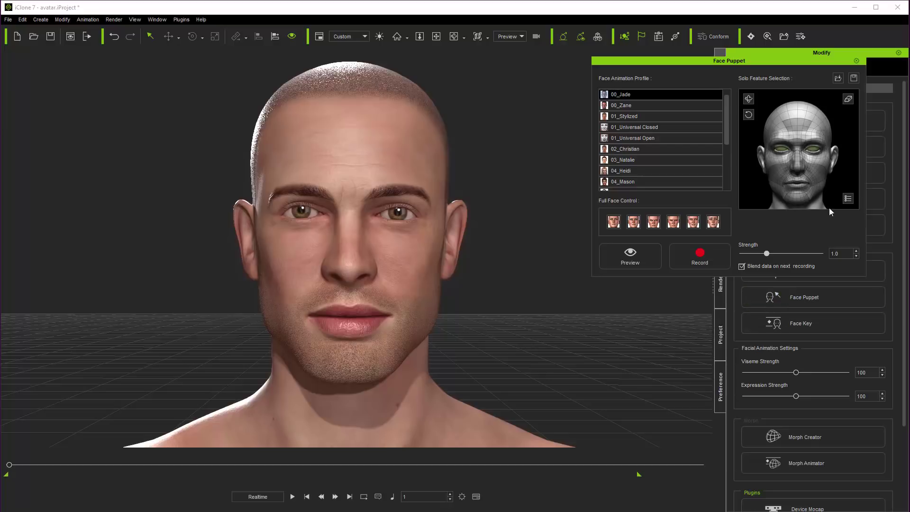
pyautogui.click(847, 102)
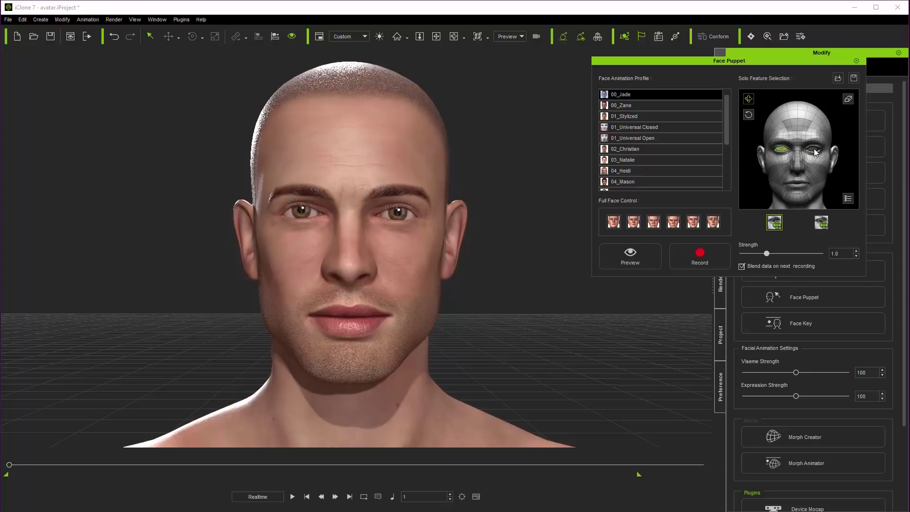
pyautogui.click(631, 256)
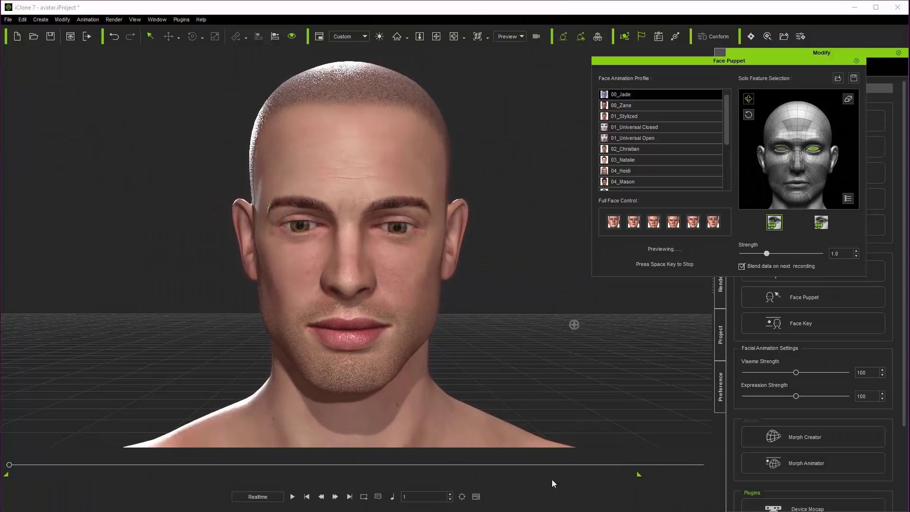
pyautogui.press('space')
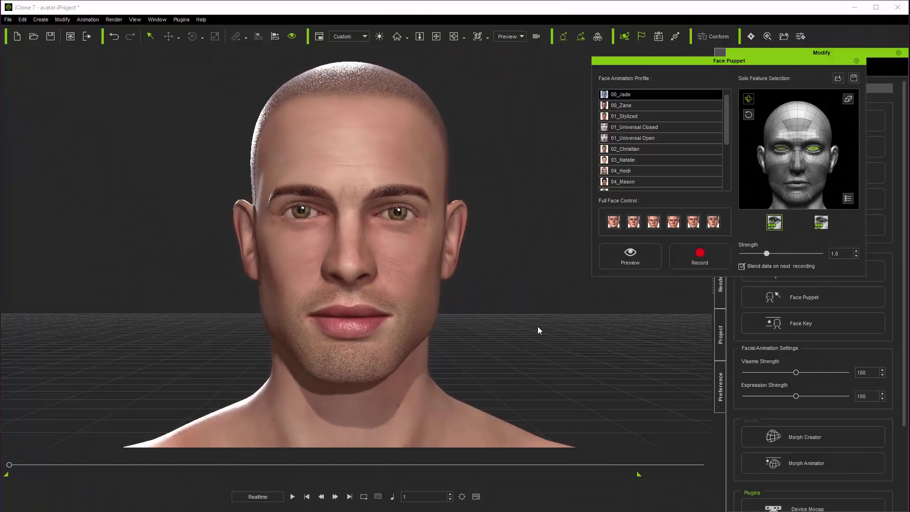
# Add the mouth and jaw to the selected face features, preview the puppet motion, and close Face Puppet.
pyautogui.click(799, 186)
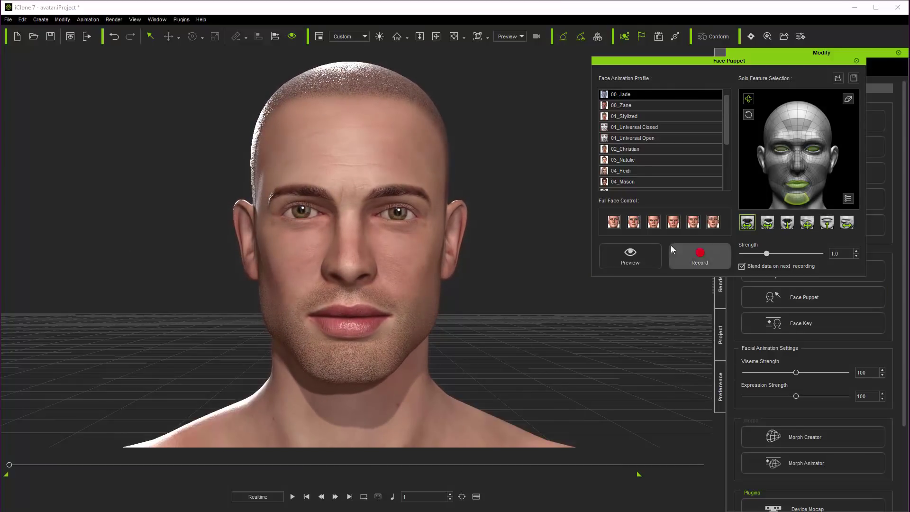
pyautogui.click(657, 258)
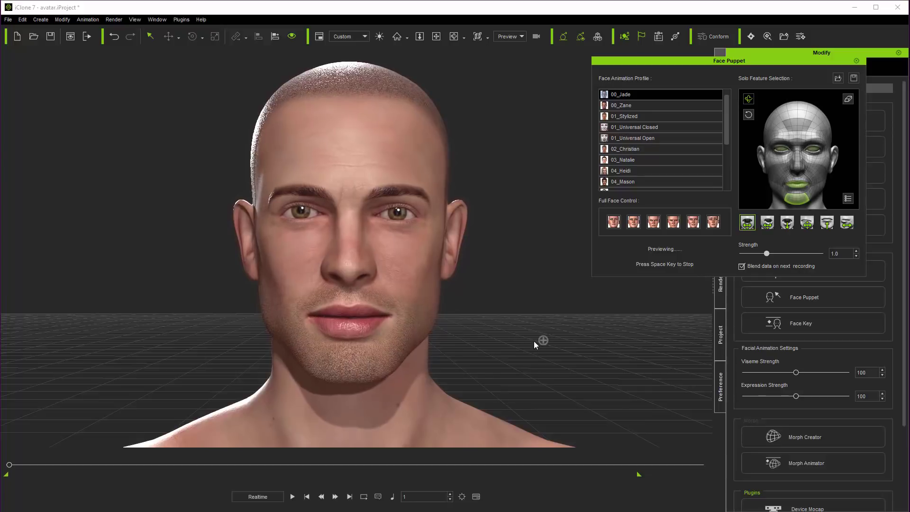
pyautogui.press('space')
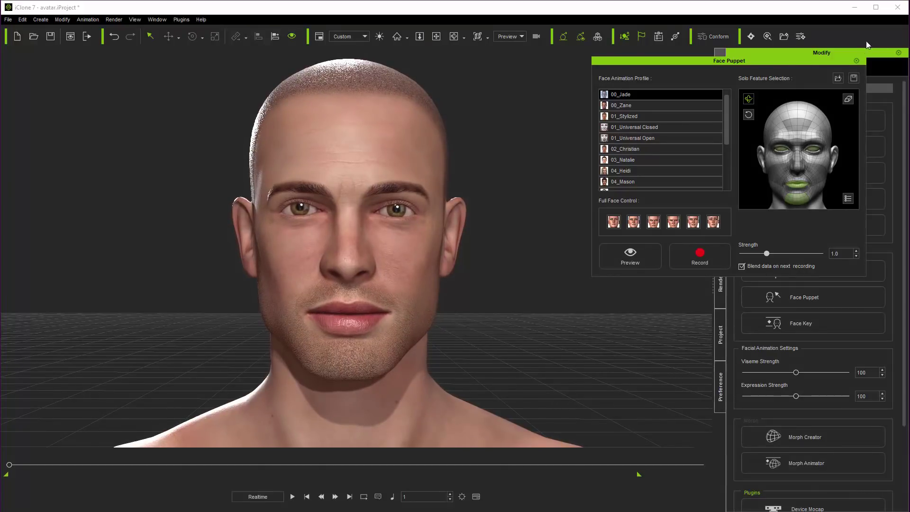
pyautogui.click(857, 60)
# Open Motion LIVE, activate the LIVE FACE gear, and preview live facial capture on the Gabriel avatar.
pyautogui.scroll(-2, 851, 322)
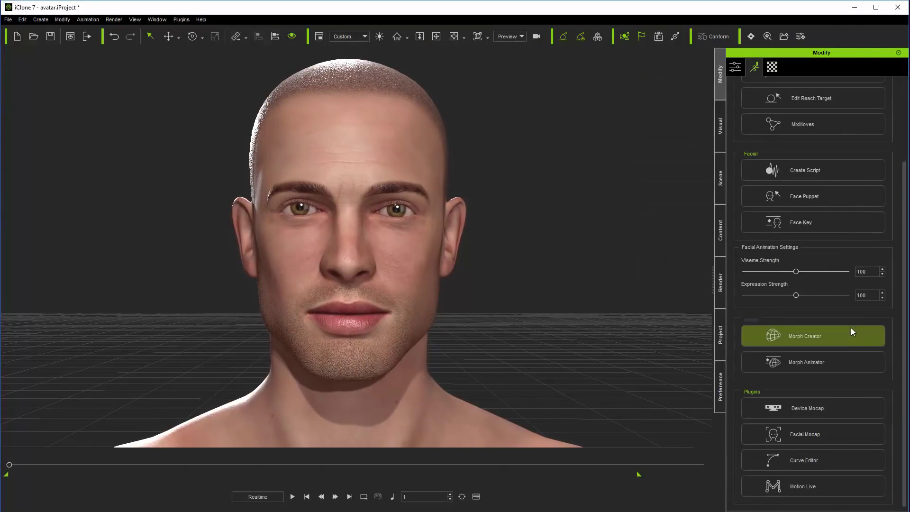
pyautogui.click(803, 490)
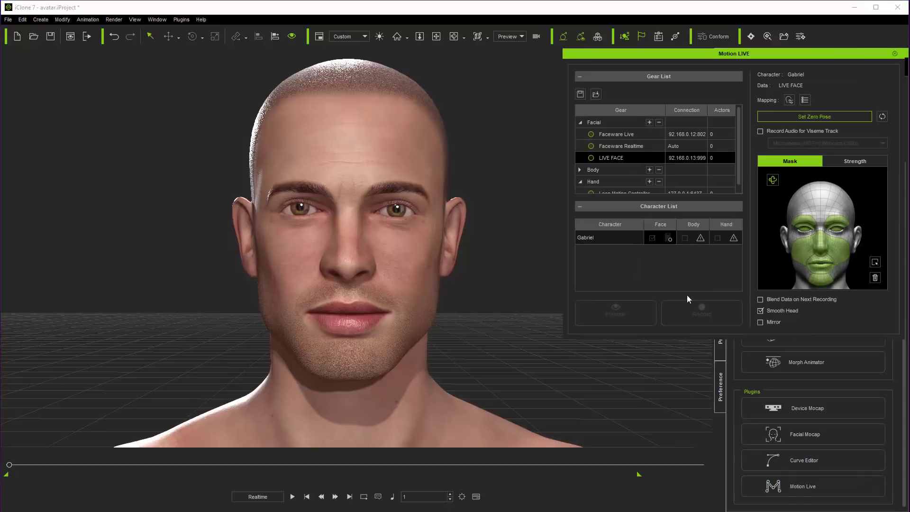
pyautogui.click(591, 158)
pyautogui.click(614, 314)
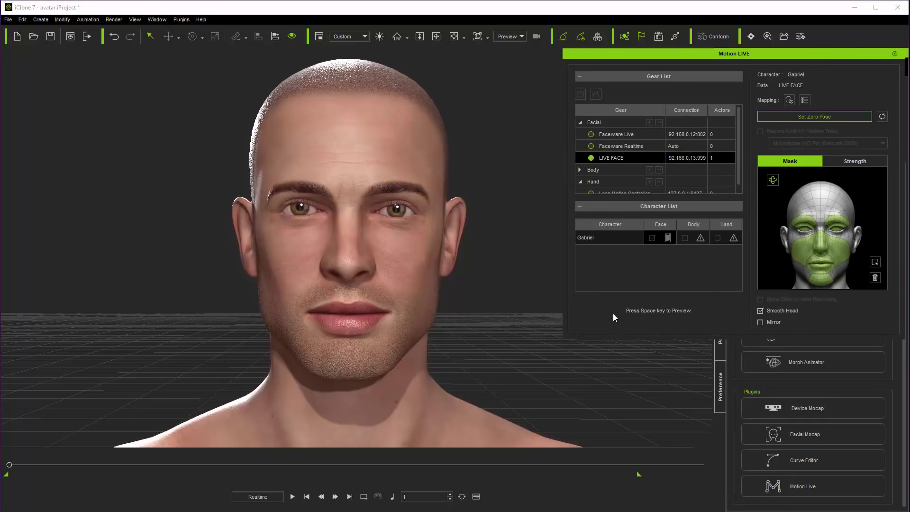
pyautogui.press('space')
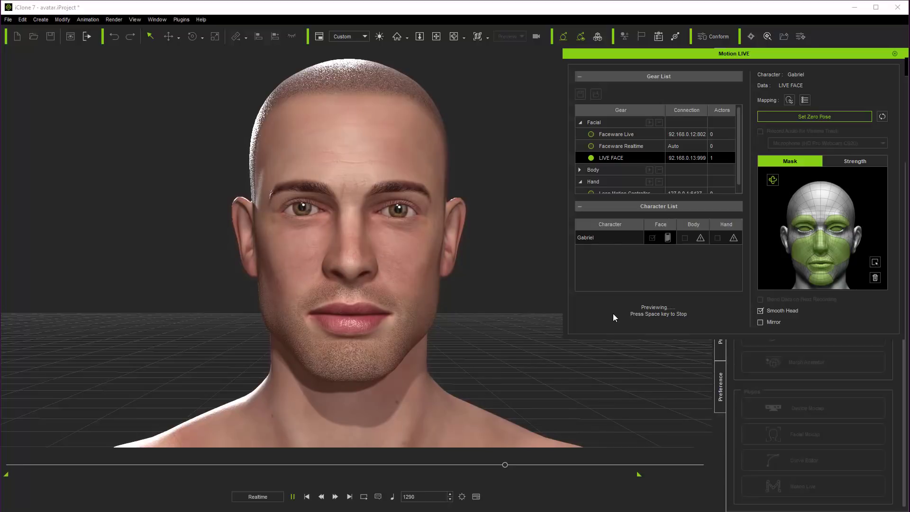
pyautogui.press('space')
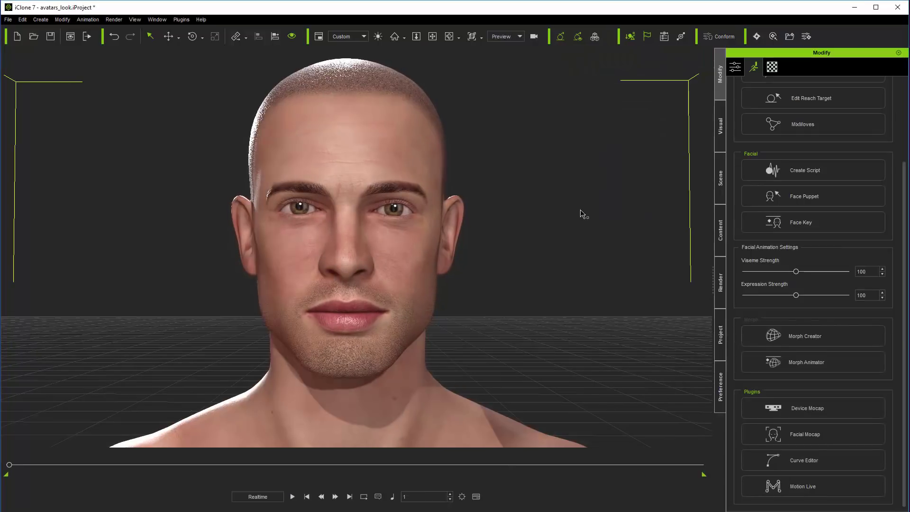
# Examine the whole group of avatars in the avatars_look project from the front and slightly different angles.
pyautogui.click(581, 214)
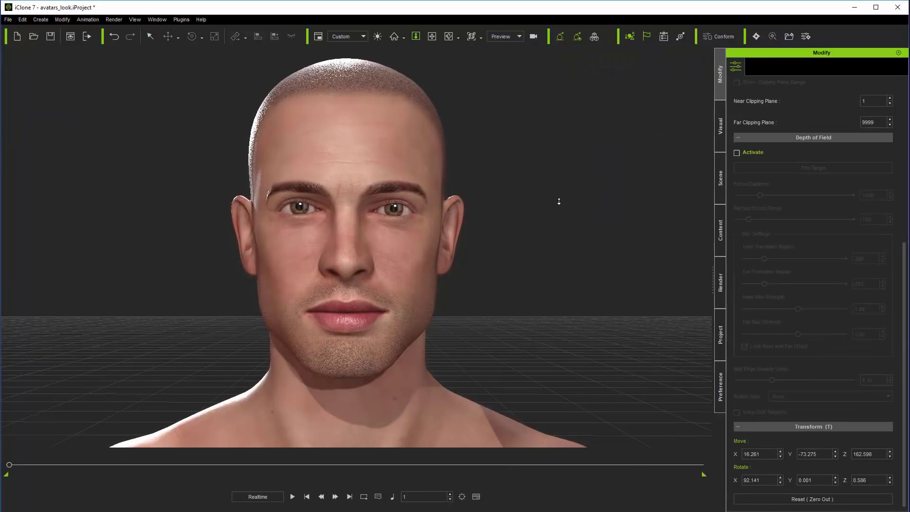
pyautogui.moveTo(559, 204); pyautogui.dragTo(490, 206)
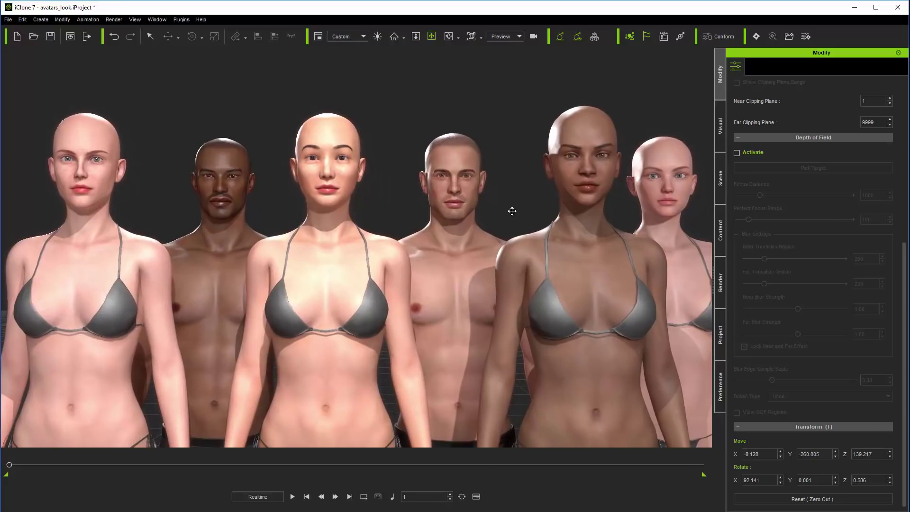
pyautogui.press('z')
pyautogui.press('x')
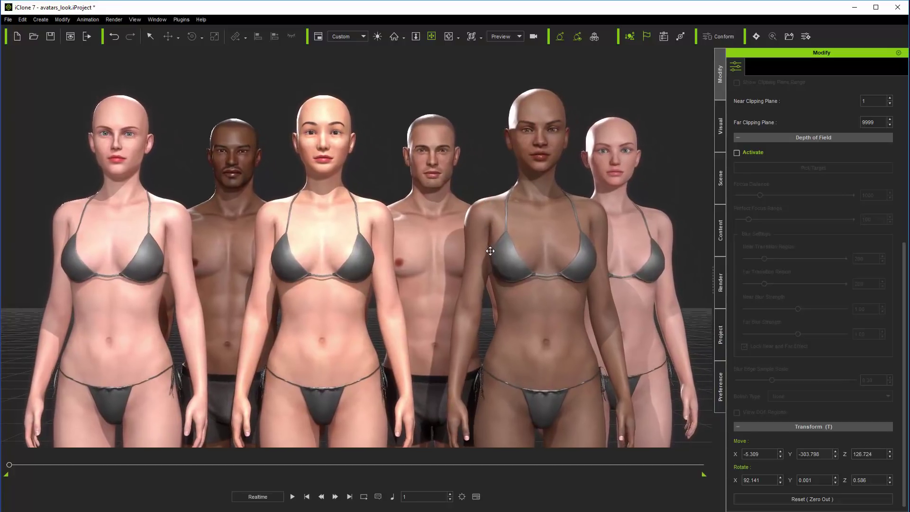
pyautogui.moveTo(631, 345); pyautogui.dragTo(662, 346, button='right')
pyautogui.moveTo(585, 344); pyautogui.dragTo(545, 345, button='right')
pyautogui.moveTo(608, 349); pyautogui.dragTo(417, 357, button='right')
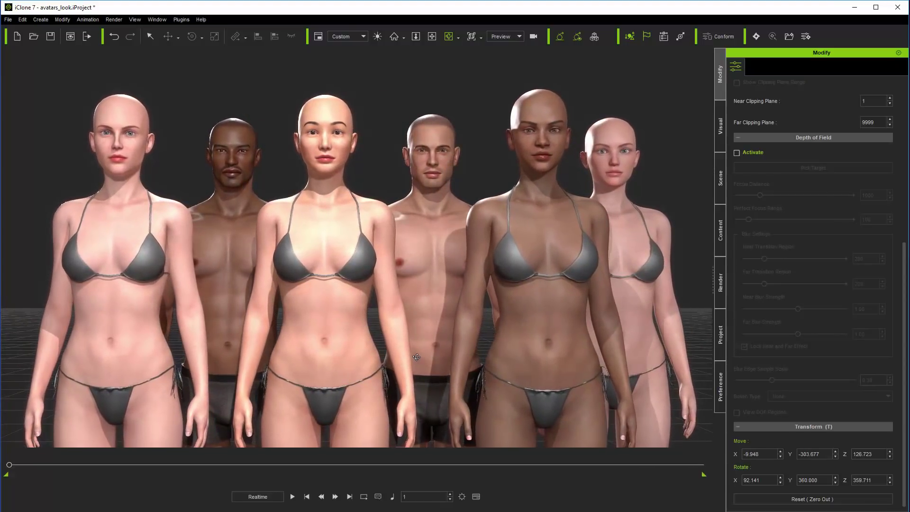